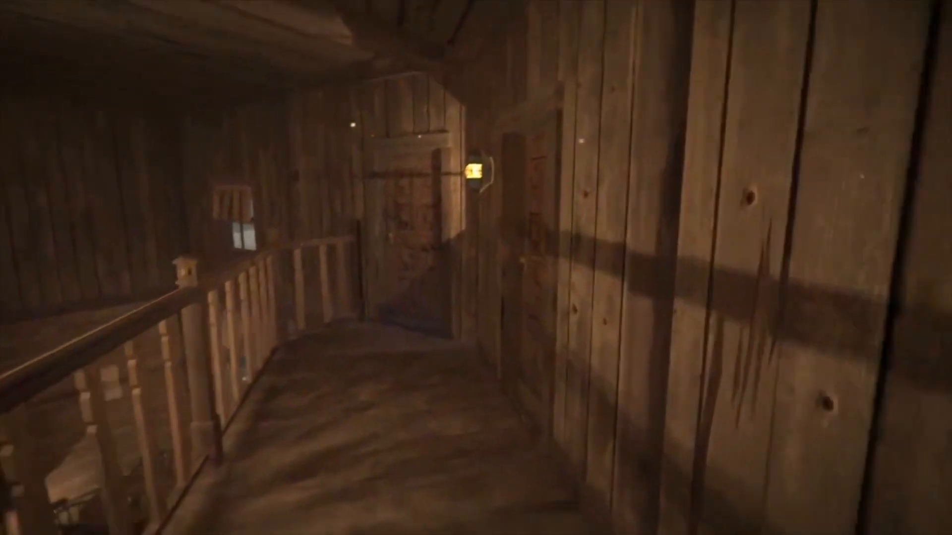
key("e")
key("w")
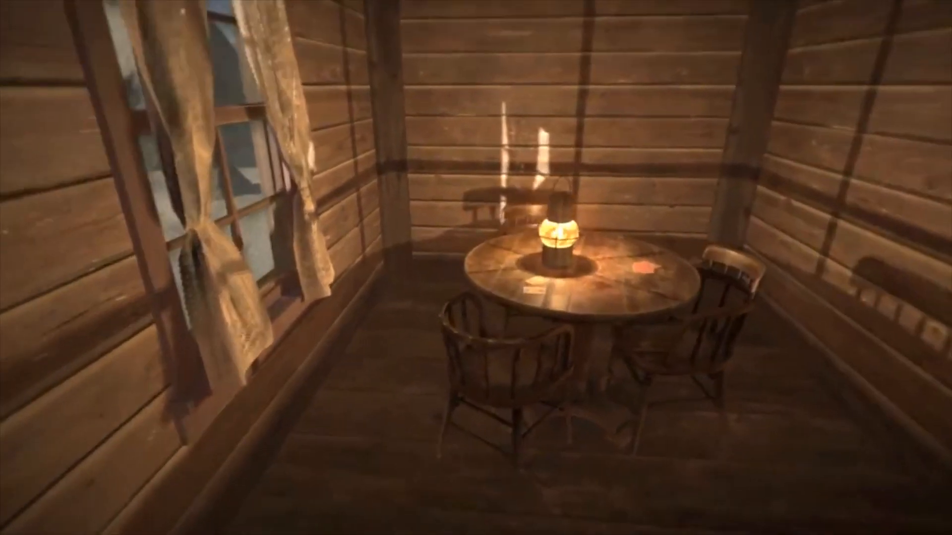
key("e")
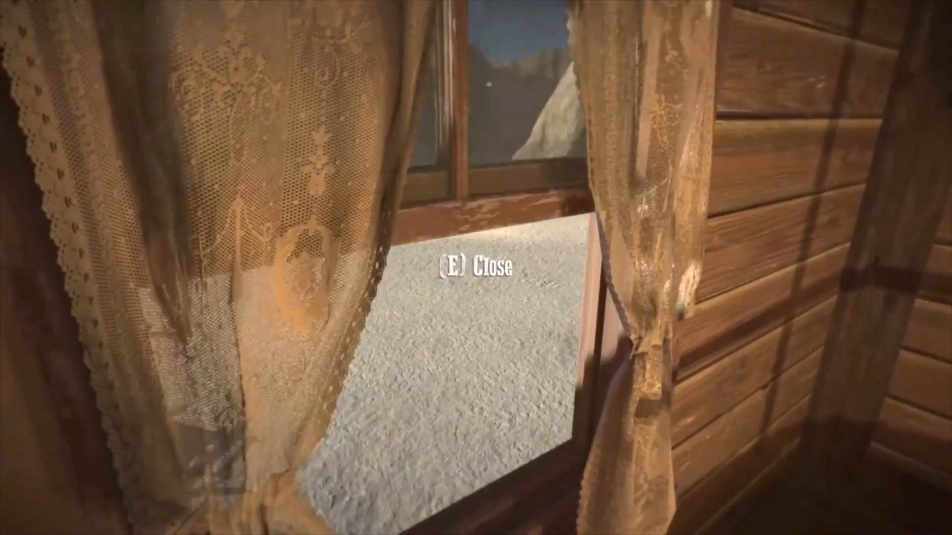
key("w")
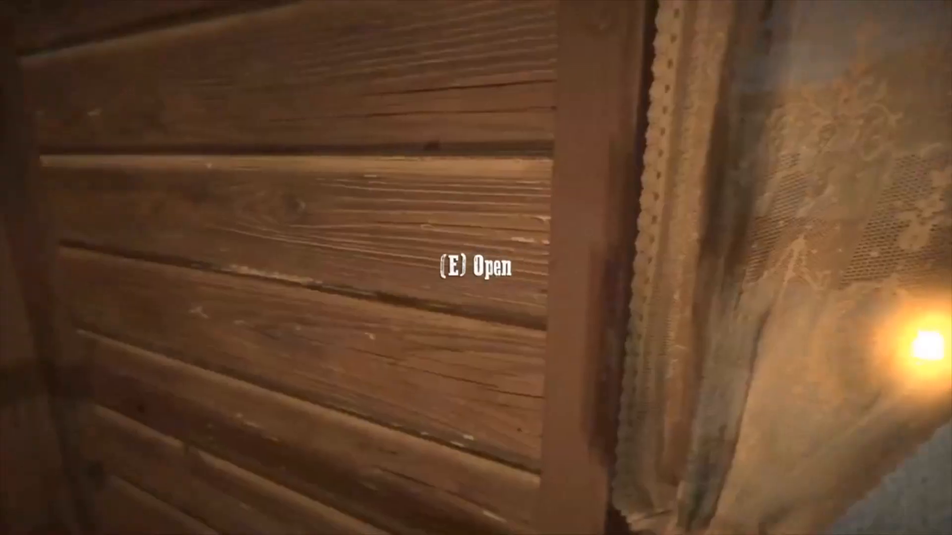
key("w")
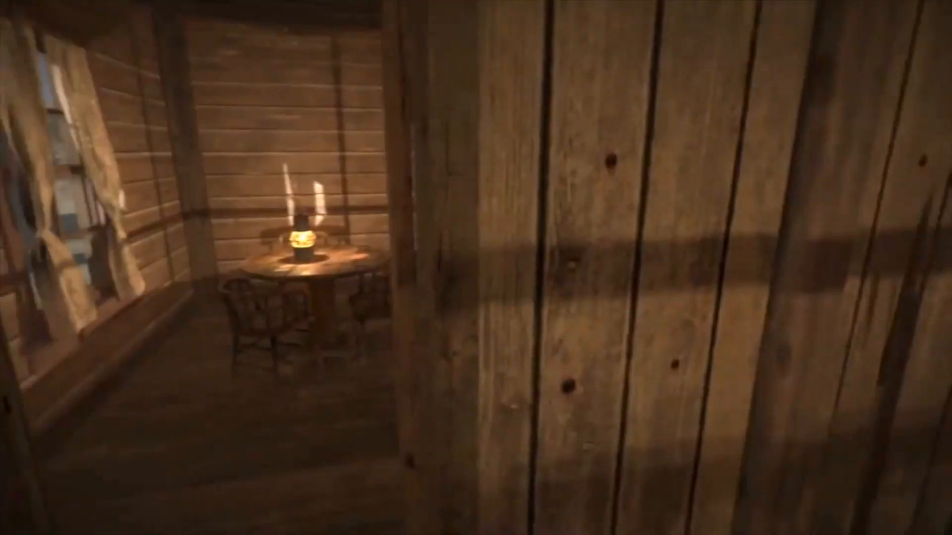
key("w")
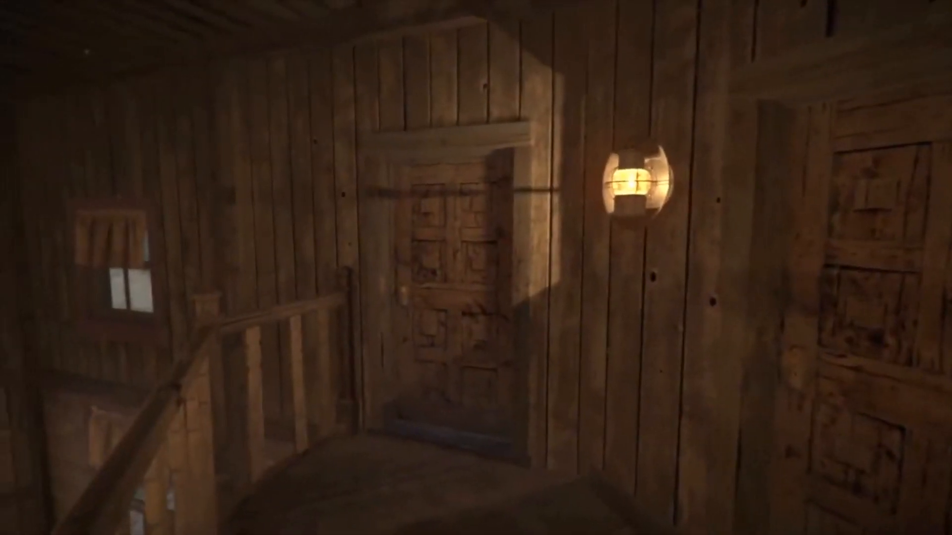
key("w")
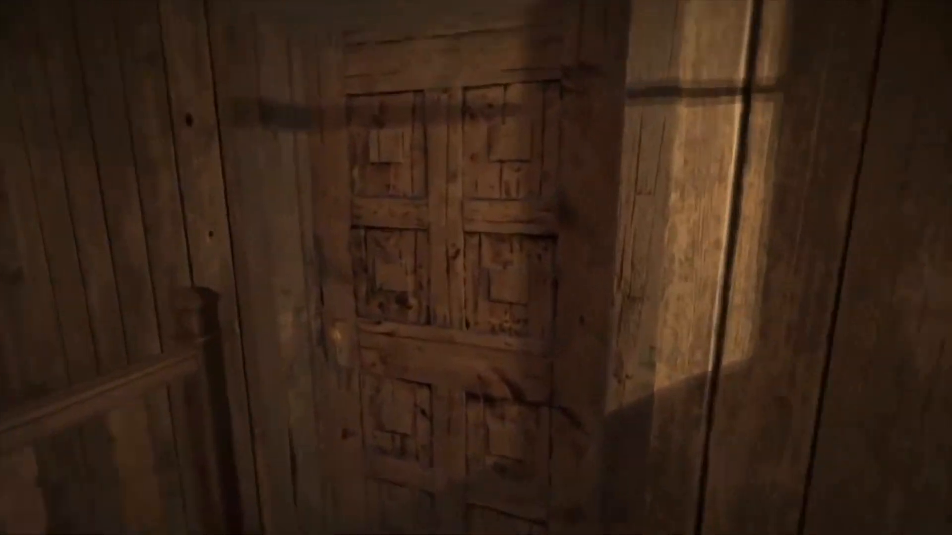
key("e")
key("w")
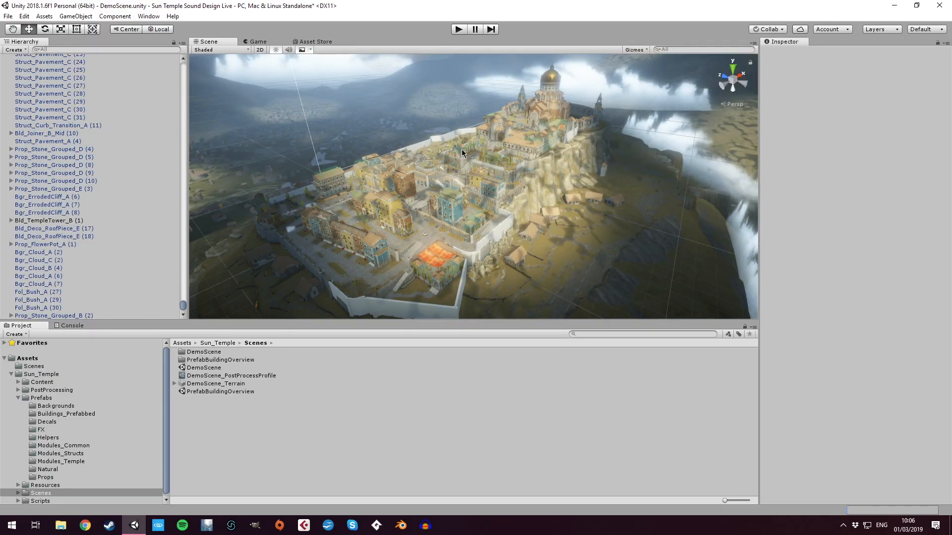
Step: Run the demo scene in play mode and walk from the stone stairs along the walled ramp towards the blue building
left_click_drag(375, 93, 491, 181, "alt")
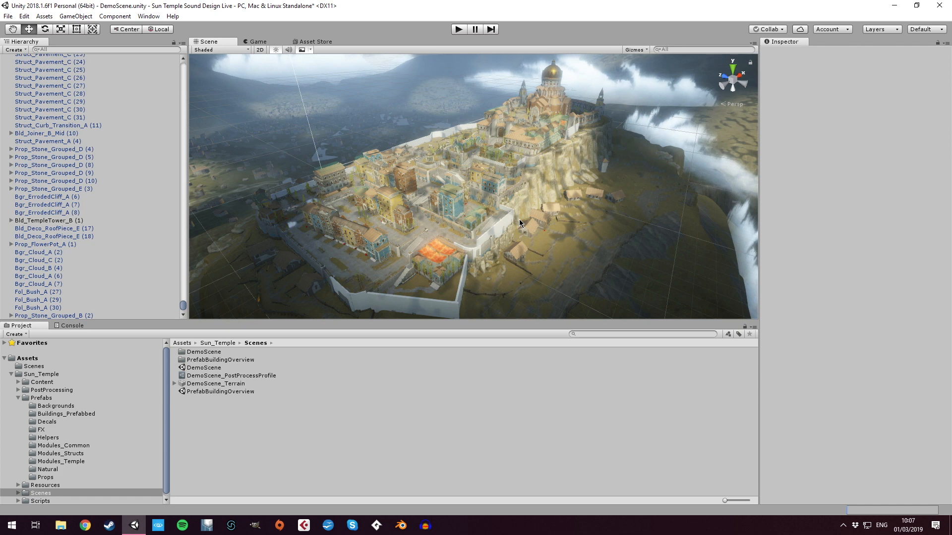
left_click(459, 27)
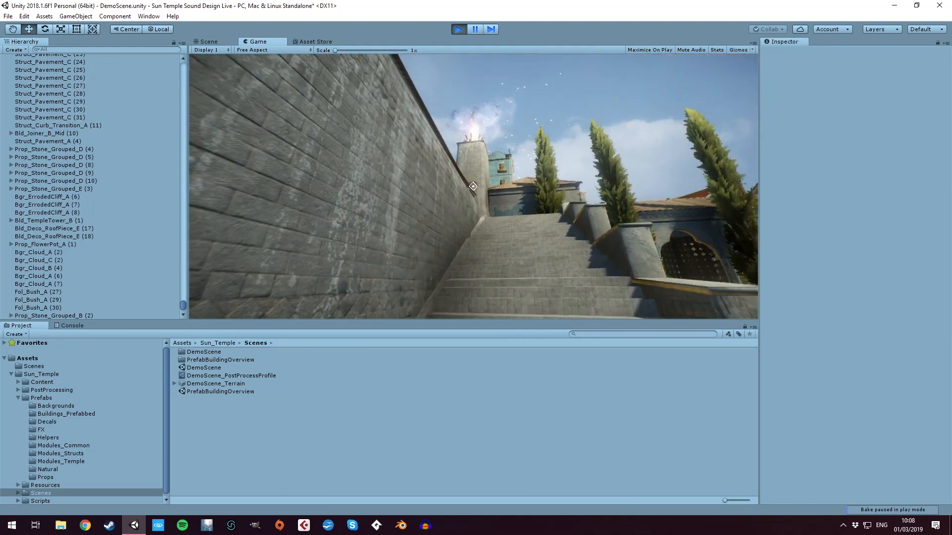
key("w")
key("w")
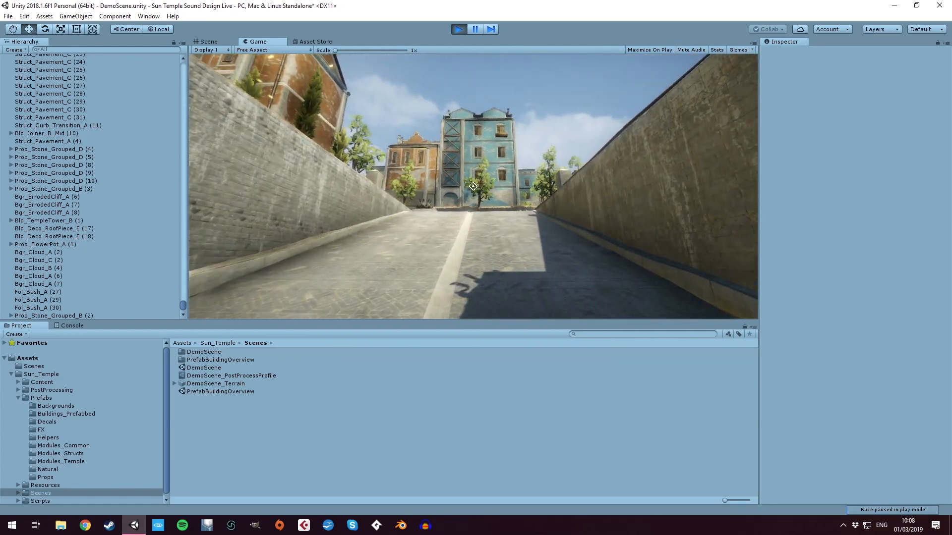
key("w")
key("w")
key("w")
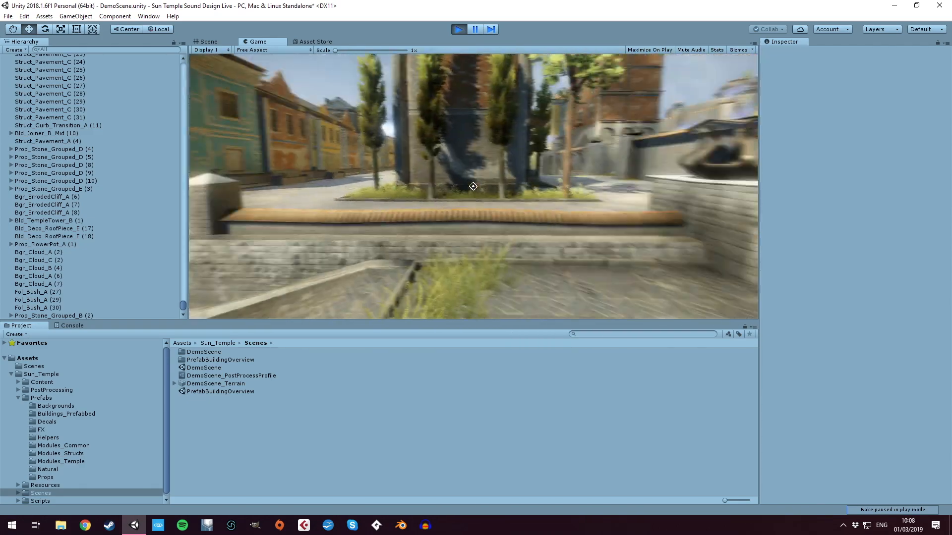
Step: Walk across the paved, tree-lined street and back along the walled ramp to the square with the blue gateway
key("w")
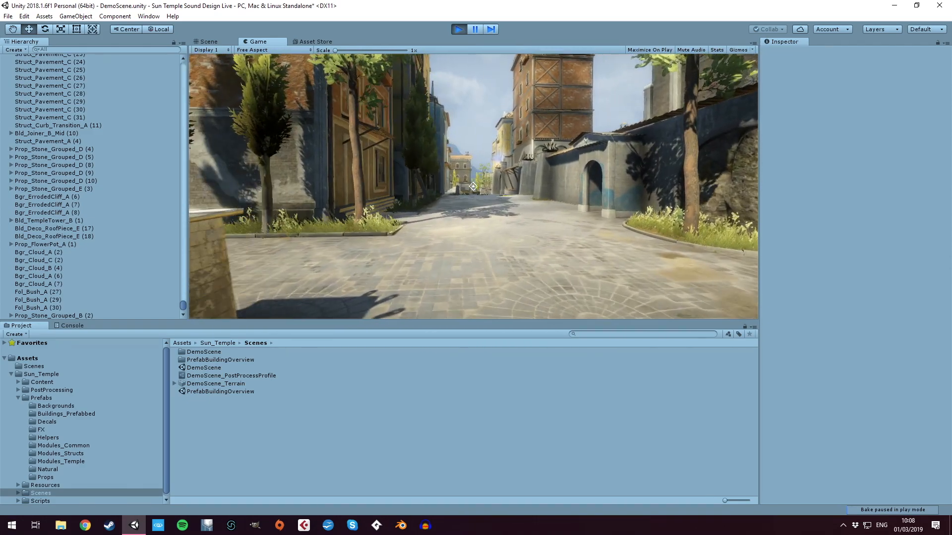
key("w")
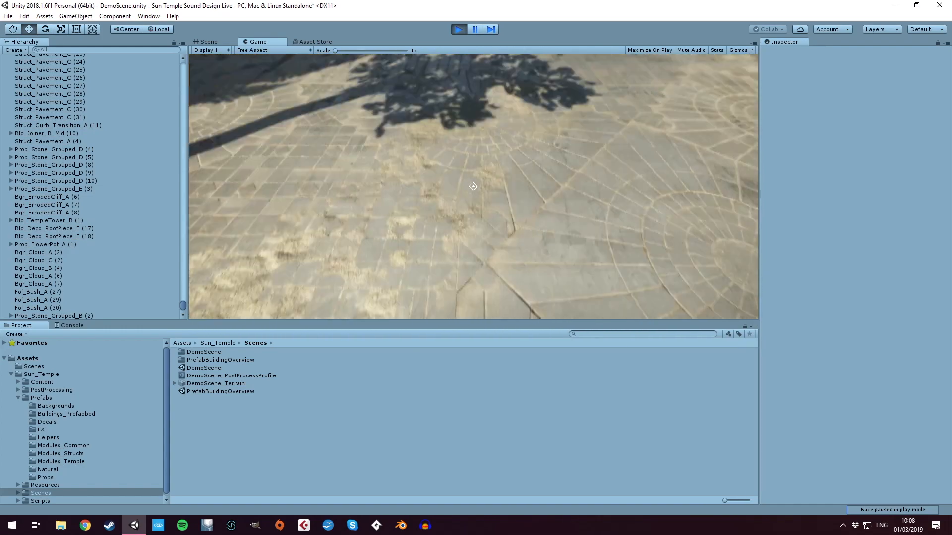
key("w")
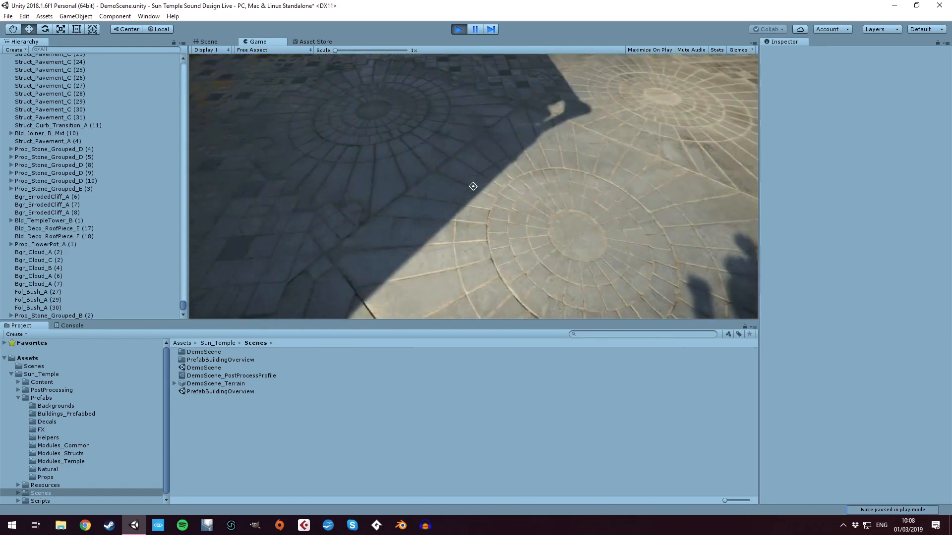
key("w")
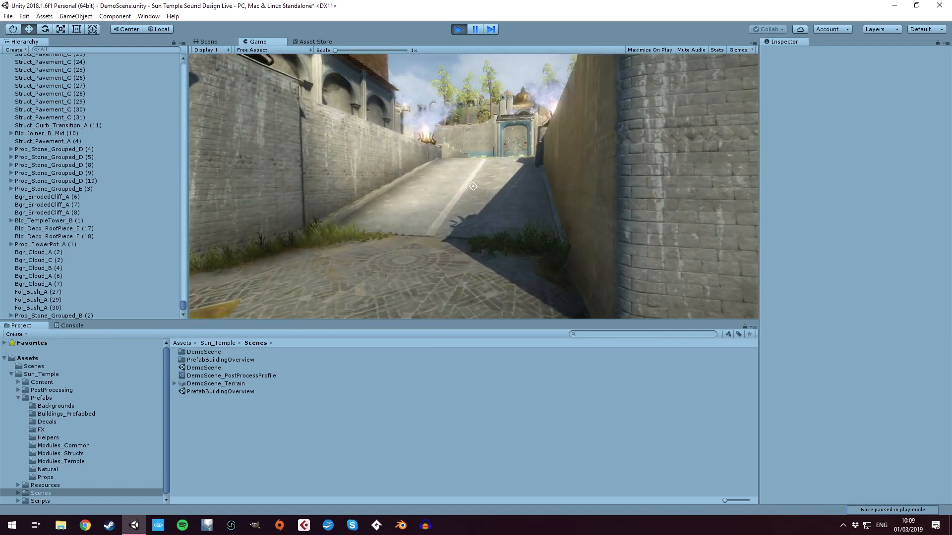
key("w")
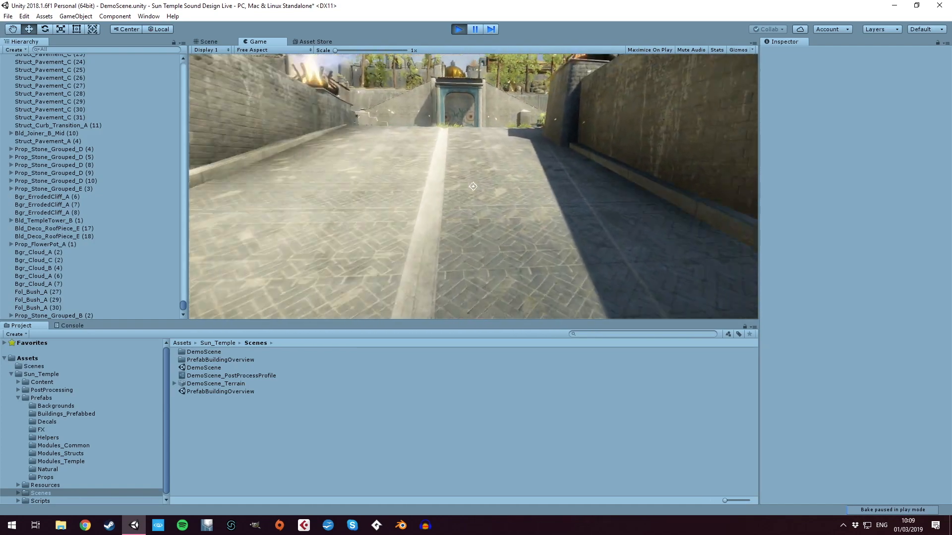
key("w")
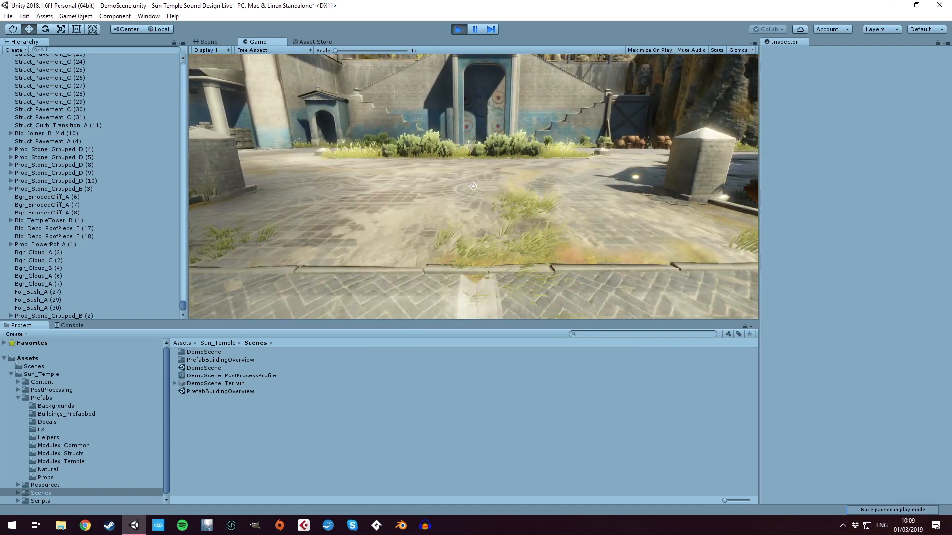
Step: Explore the square, viewing the colonnade, the arched doorway, the planted borders and the burning fire bowls
key("w")
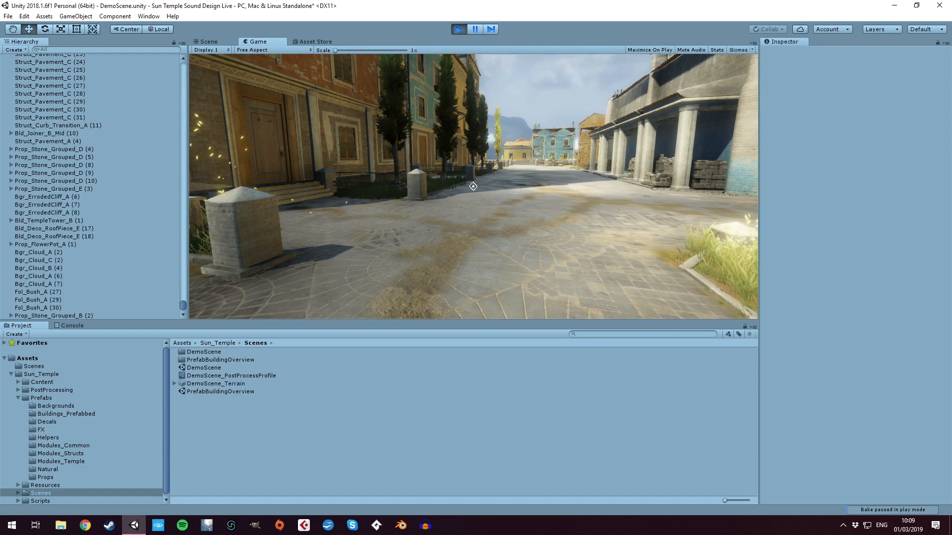
key("w")
key("w")
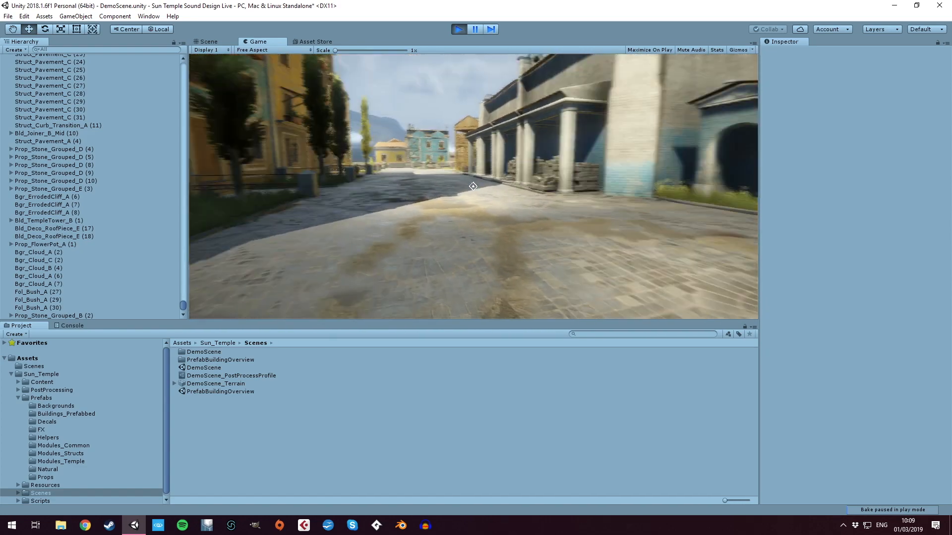
key("w")
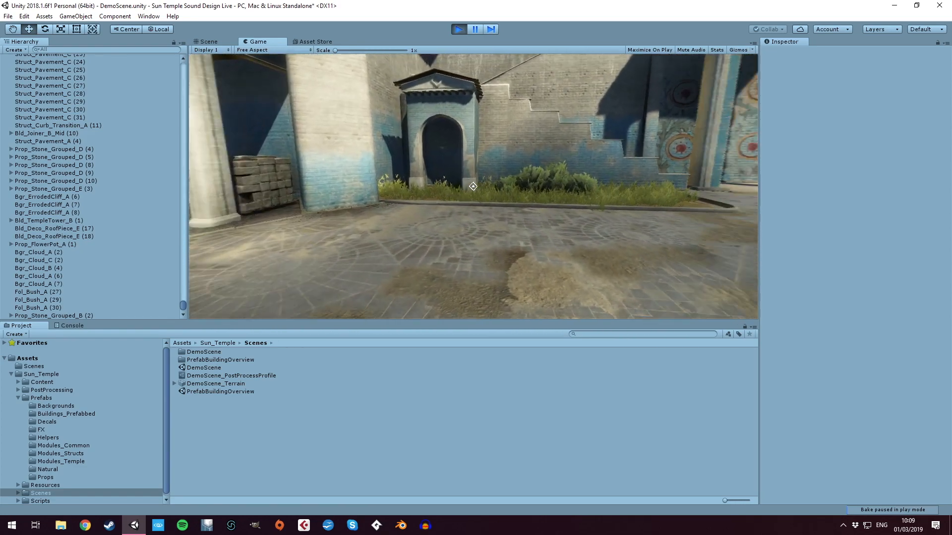
key("w")
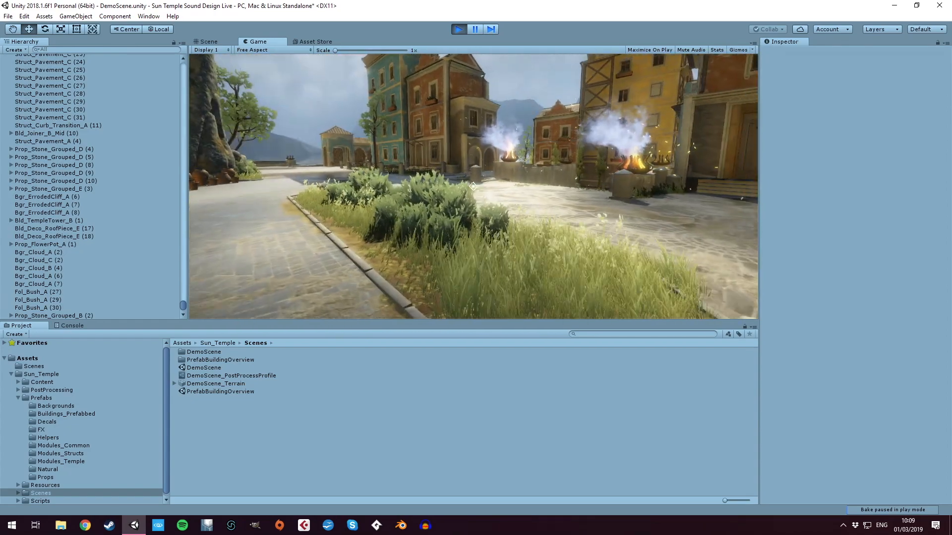
key("w")
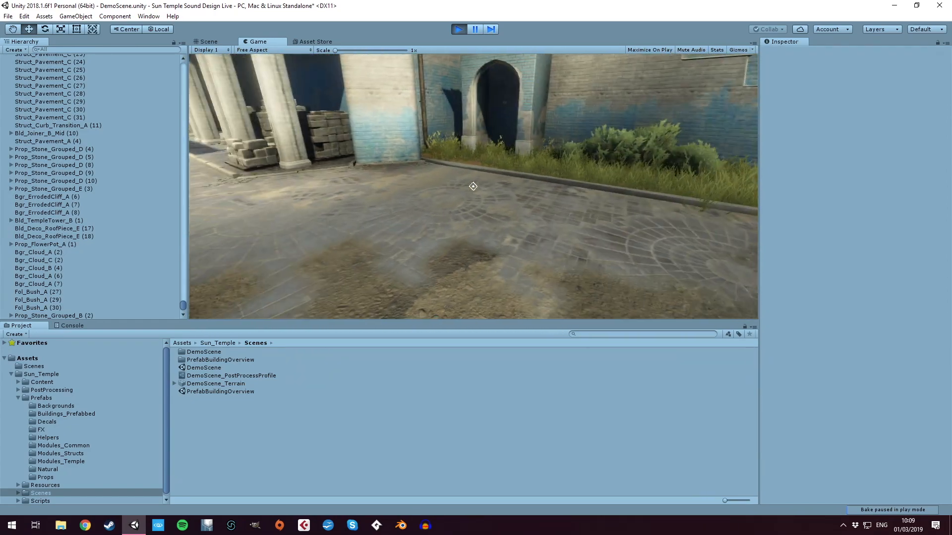
Step: Enter the house through its wooden door and explore the kitchen area and the staircase inside
key("w")
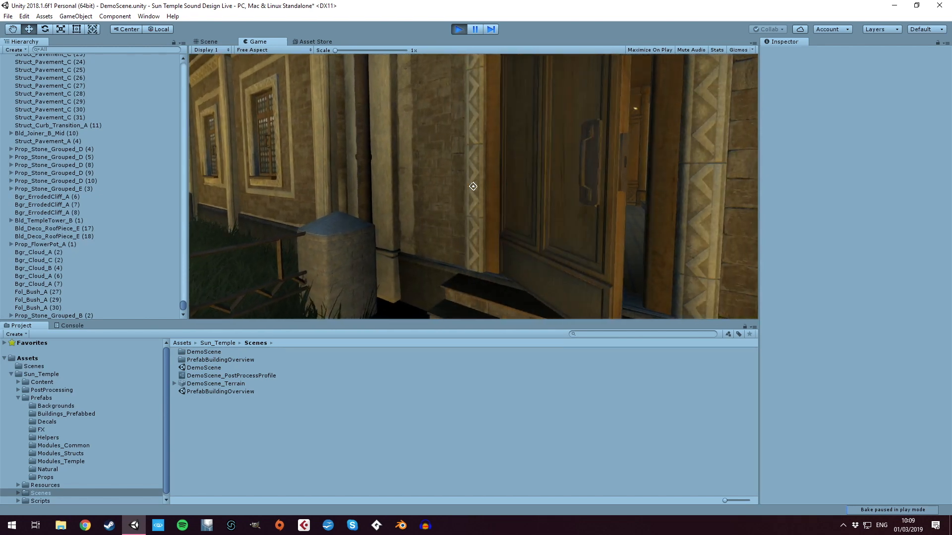
key("w")
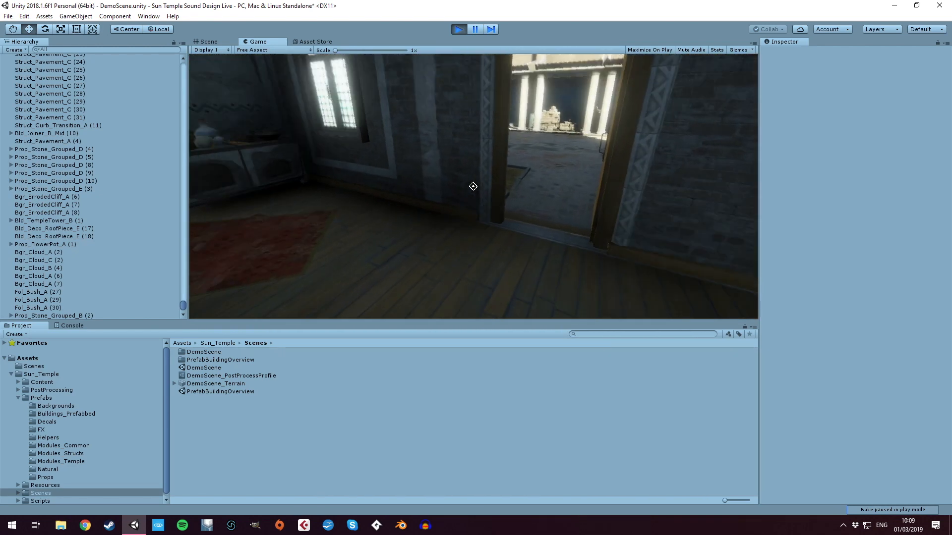
key("w")
key("w")
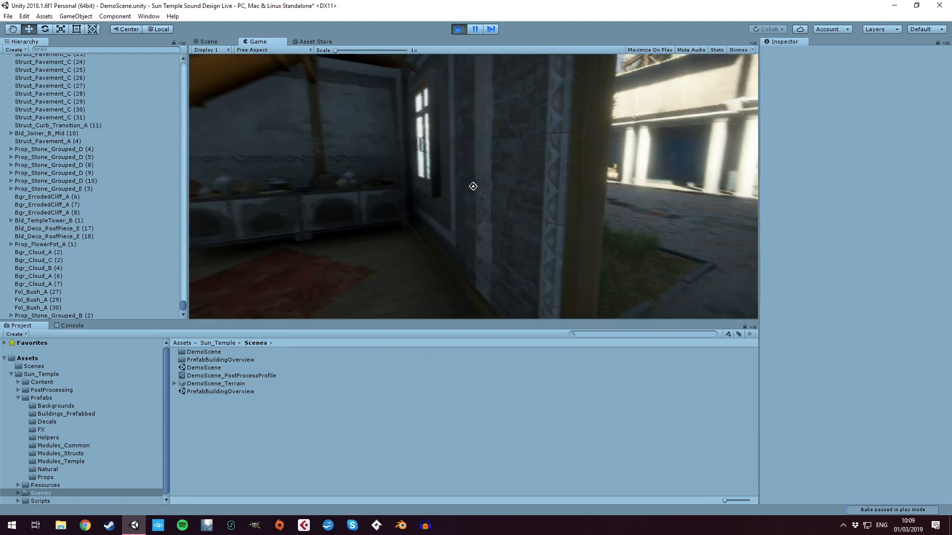
key("w")
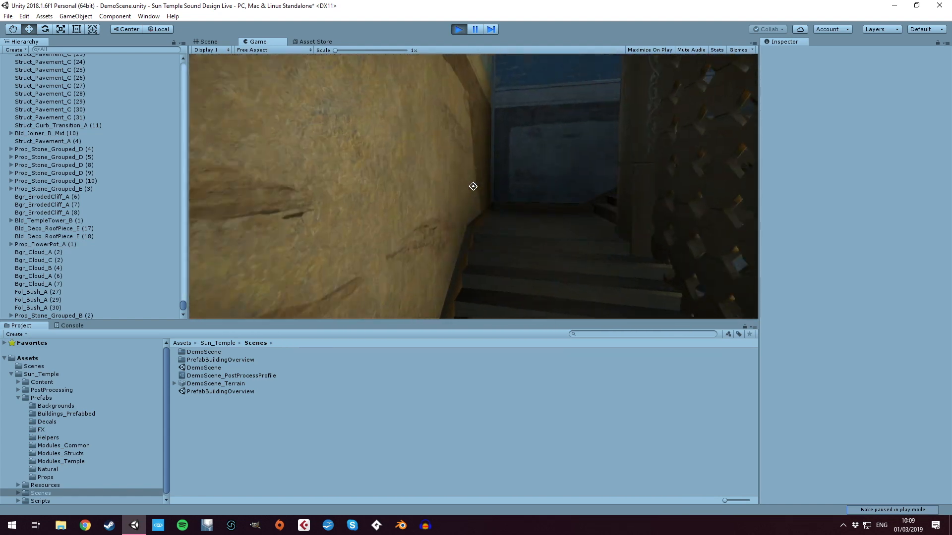
key("w")
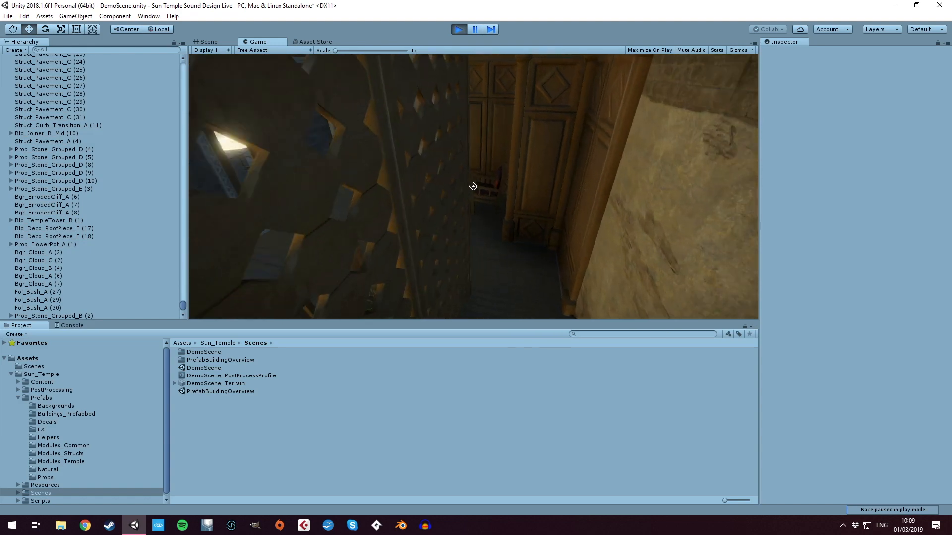
key("w")
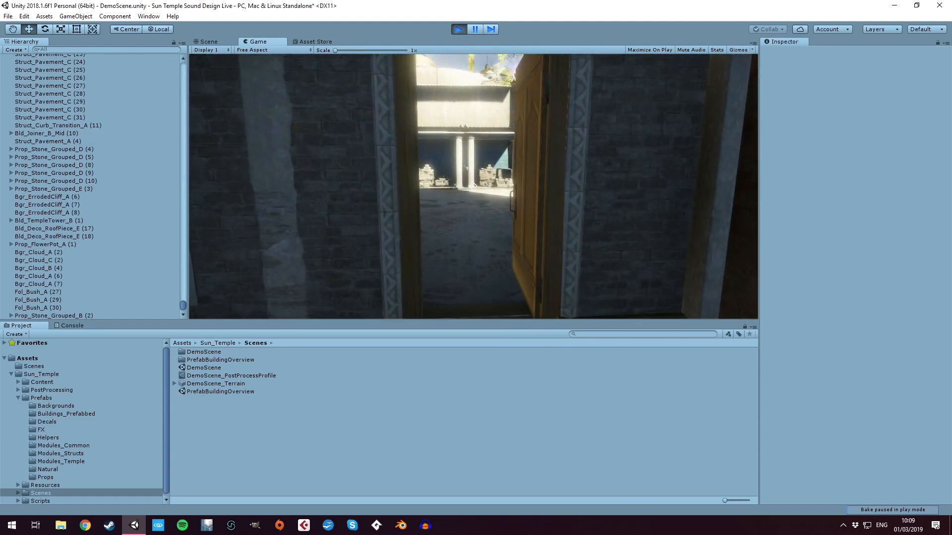
Step: Walk back out of the house into the street and stop play mode
key("w")
key("w")
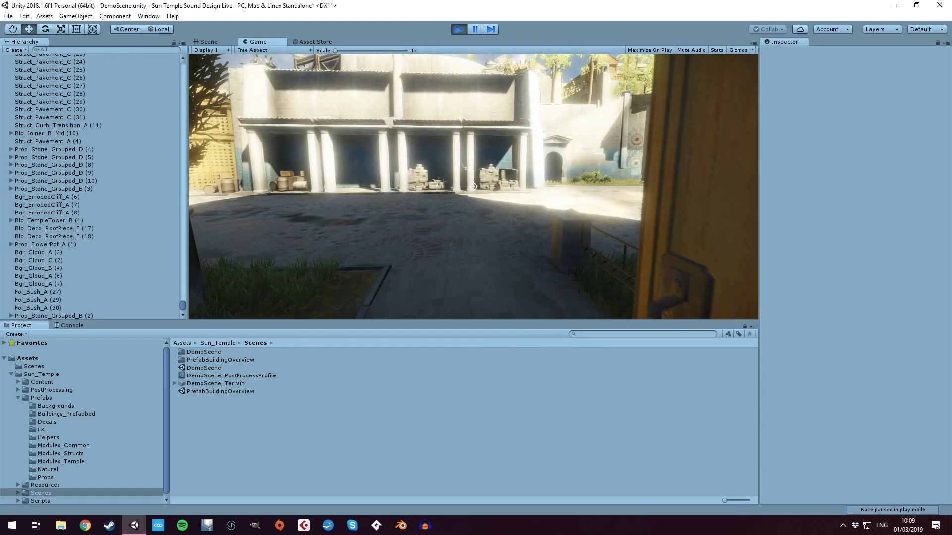
key("w")
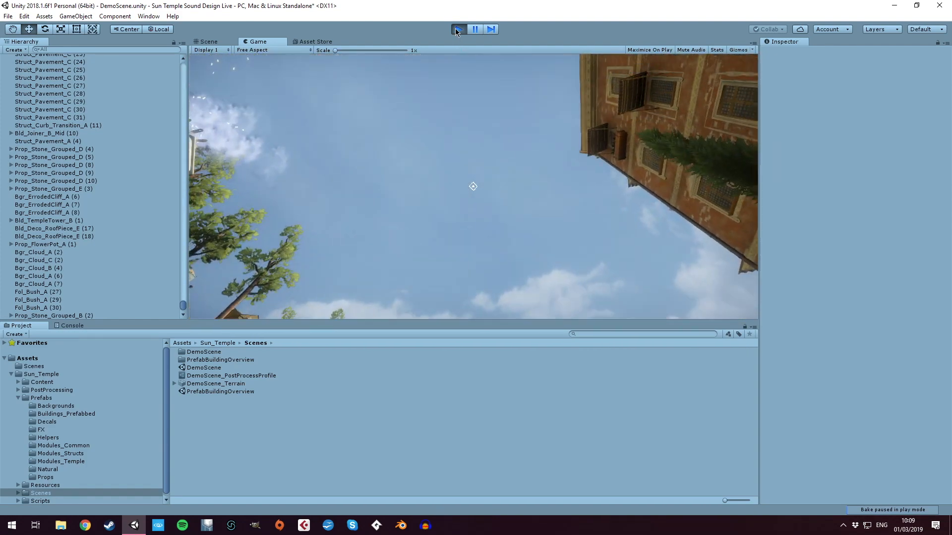
key("ctrl+p")
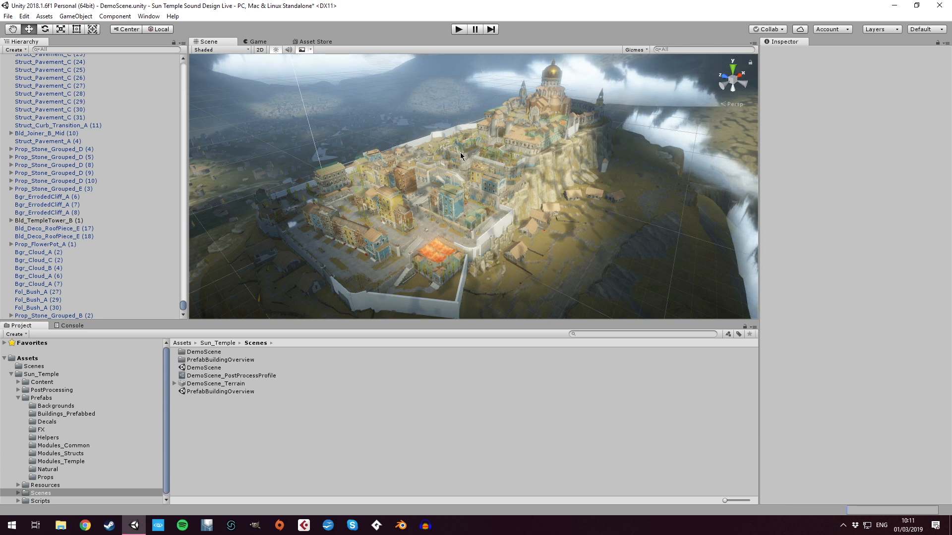
Step: Find the player camera near the bonfire in the scene and select its parent object, FpsController
left_click_drag(488, 187, 418, 232, "alt")
right_click_drag(418, 231, 708, 99)
key("w")
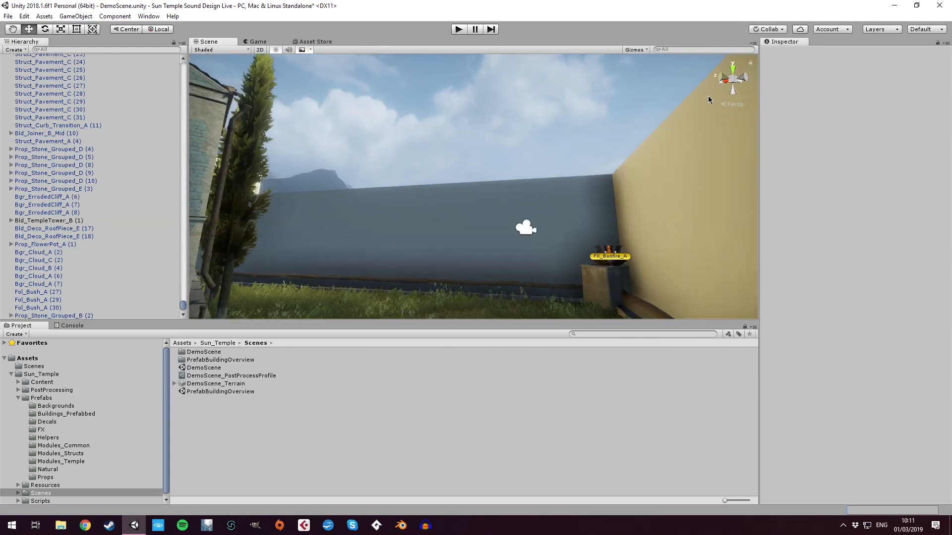
left_click(526, 228)
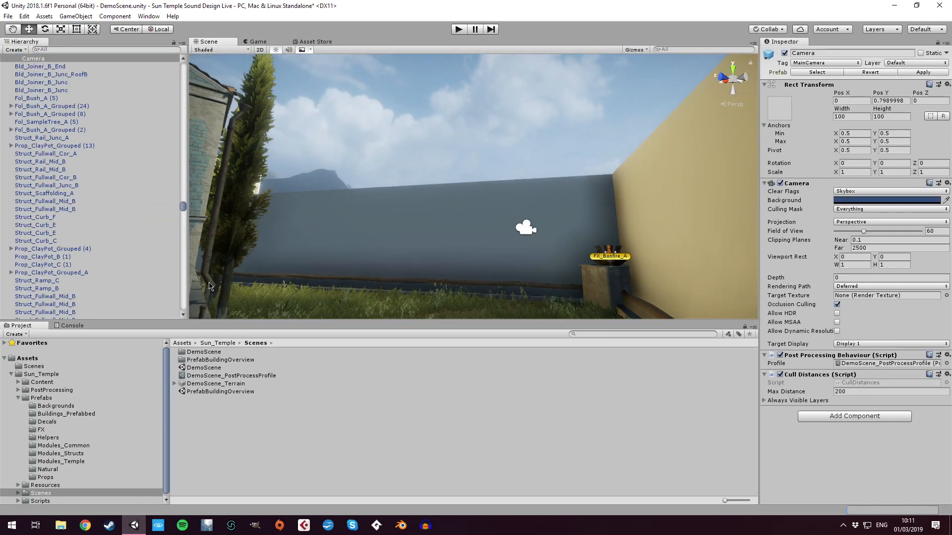
scroll(140, 158, "up", 4)
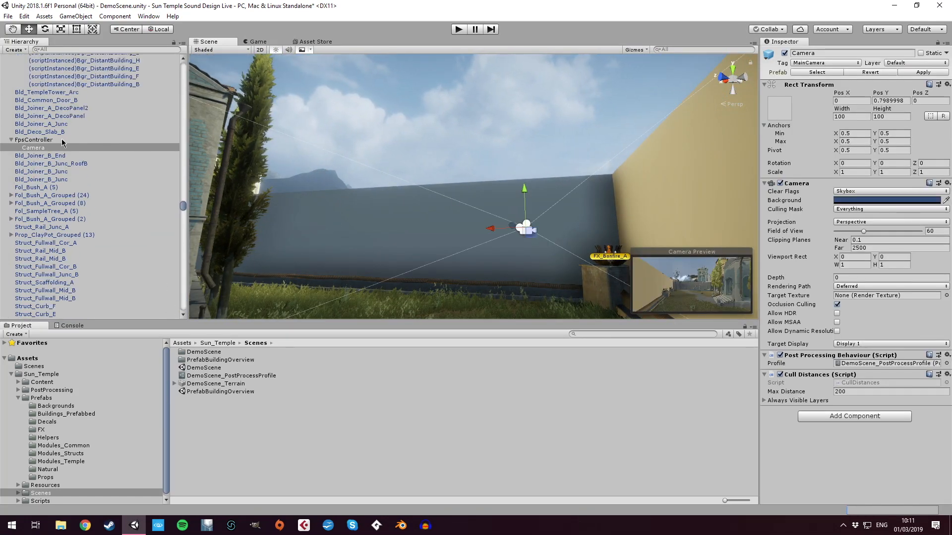
left_click(49, 140)
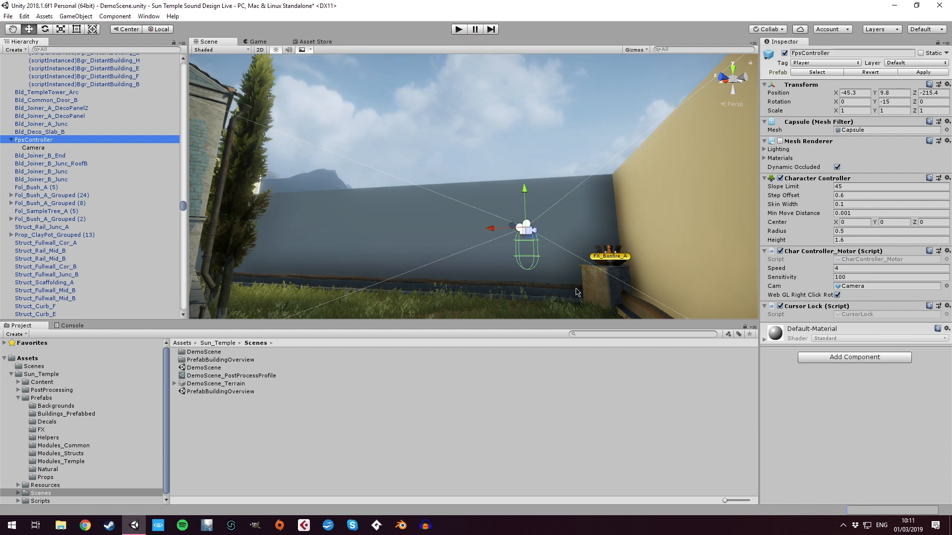
Step: Open the player camera's DemoScene_PostProcessProfile, view the whole town in the scene, and return to the bonfire in the wall corner
left_click(43, 149)
double_click(868, 365)
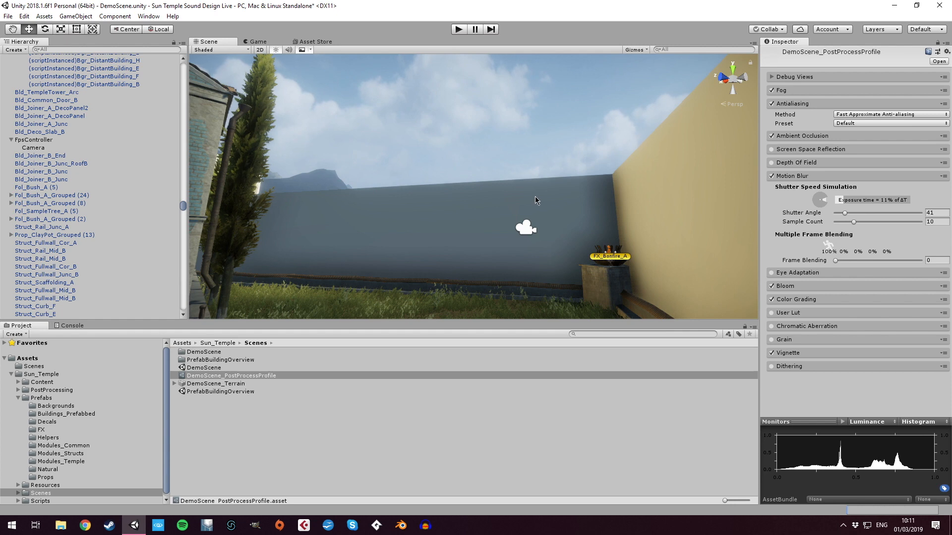
right_click_drag(582, 150, 418, 192)
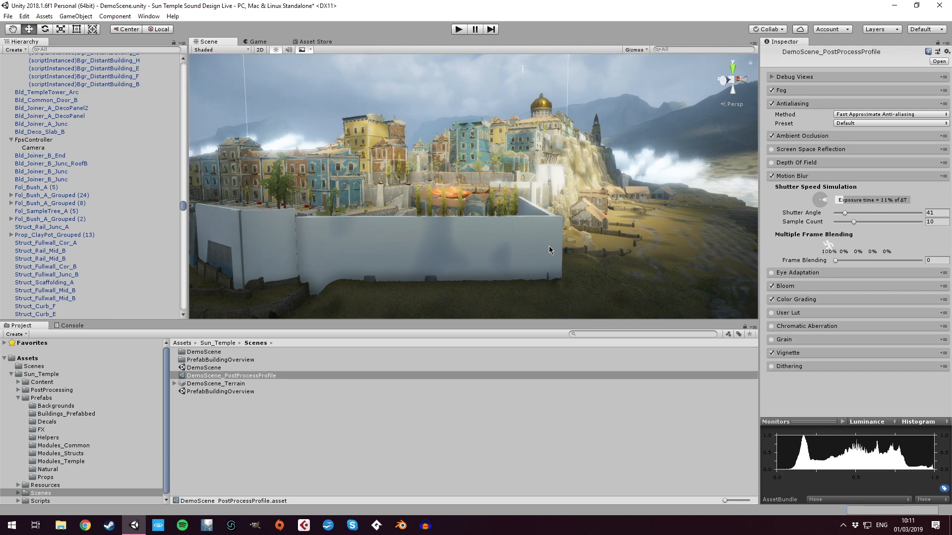
right_click_drag(551, 215, 835, 277)
key("w")
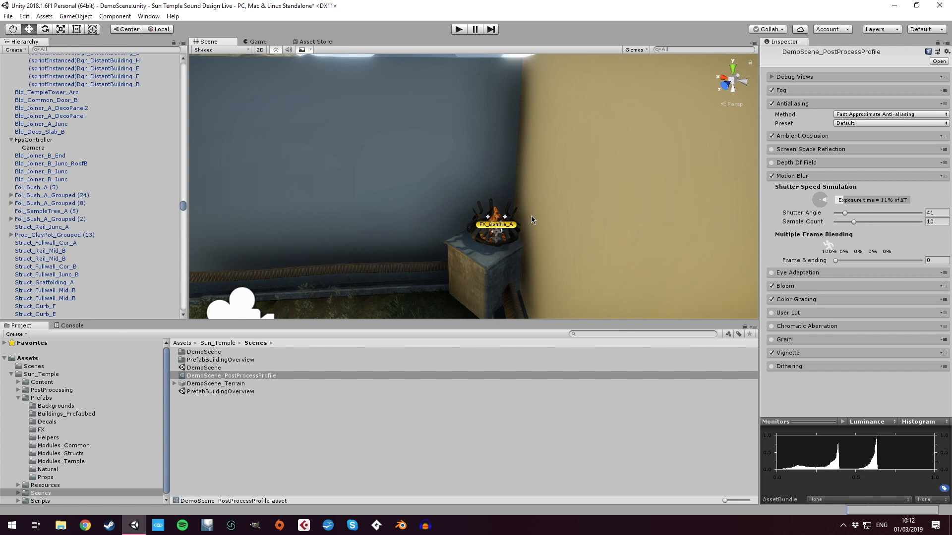
Step: Search the scene hierarchy for FX_BONFIRE, select the first match and locate its source prefab in the project
left_click(79, 48)
type("F")
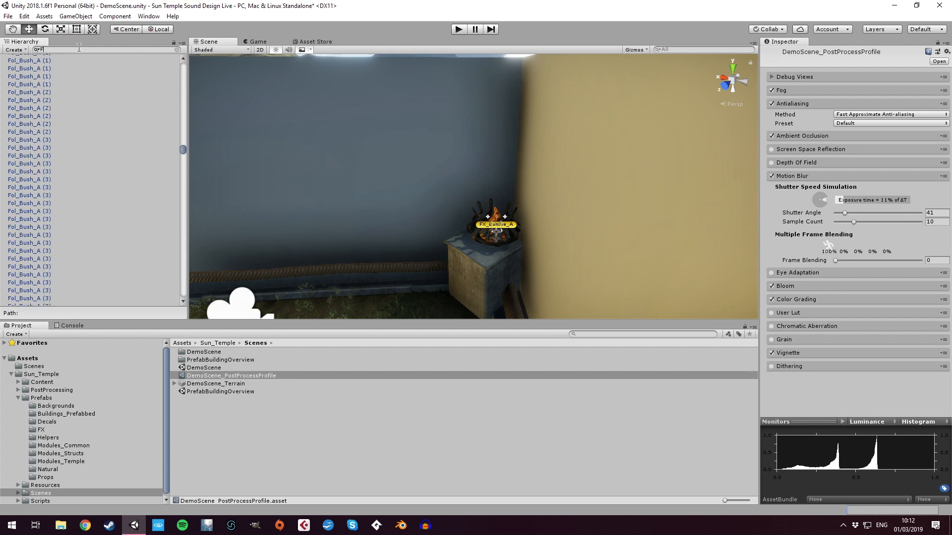
type("X_")
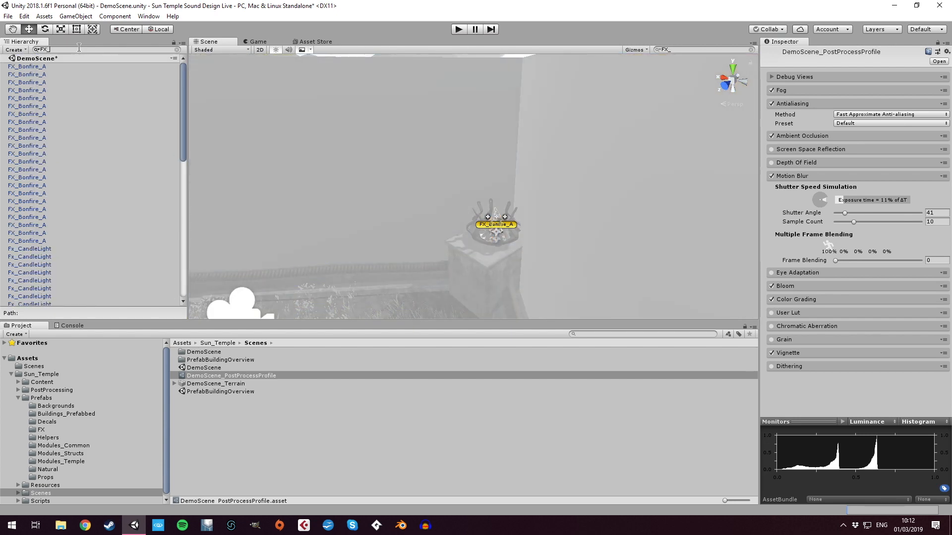
type("BONFIRE")
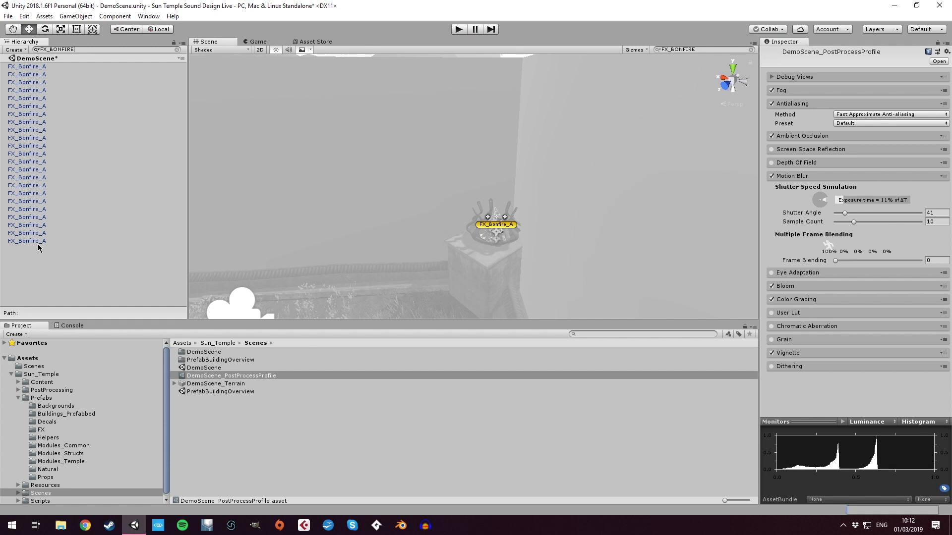
left_click(49, 66)
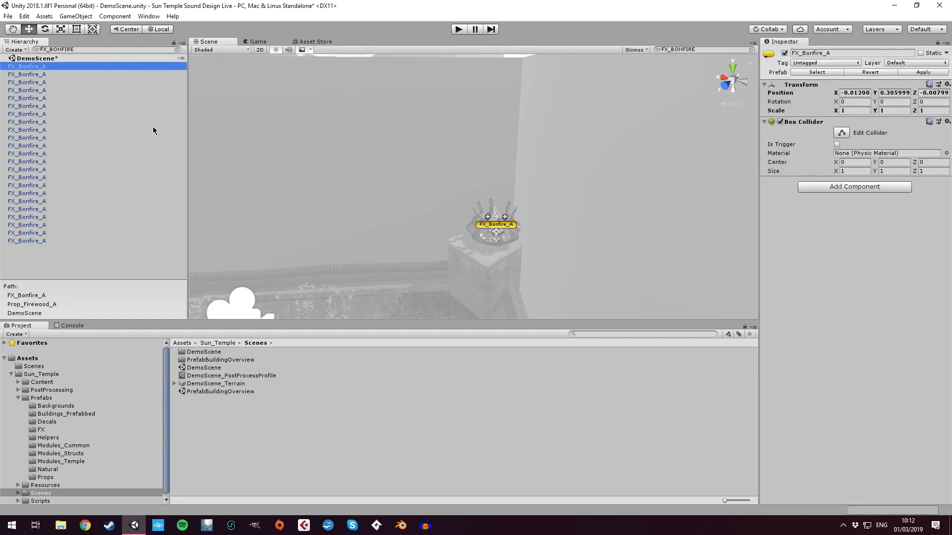
left_click(805, 72)
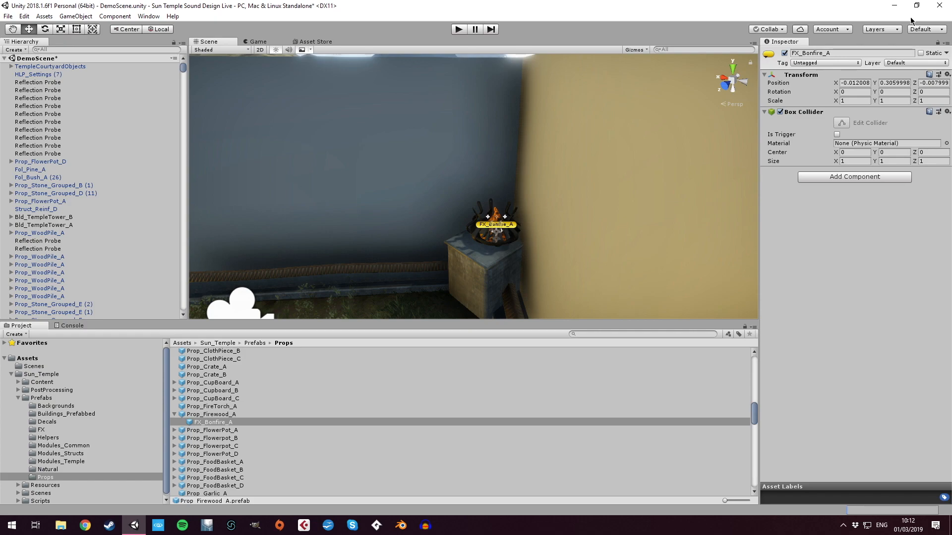
Step: Switch to the desktop and check the full names of the two Burning_House fire recordings
left_click(895, 7)
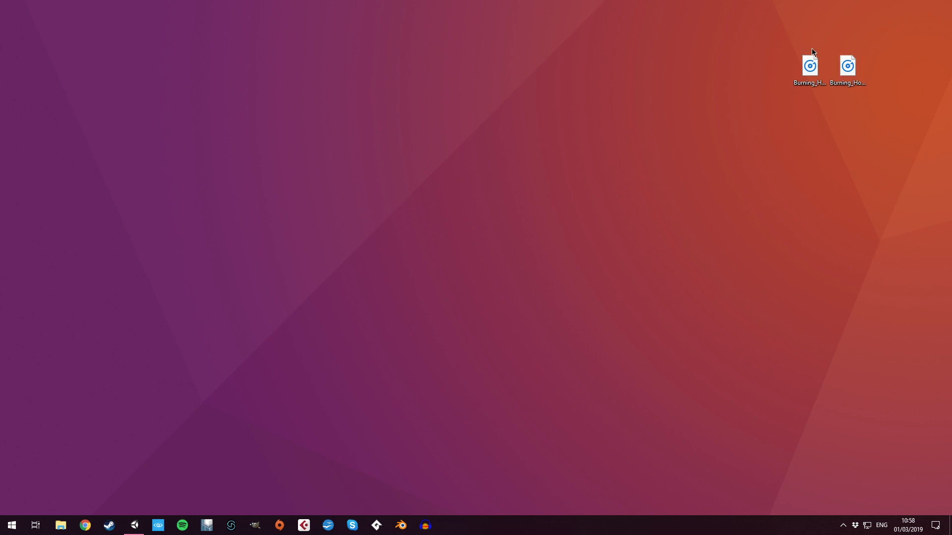
left_click(810, 67)
left_click(848, 69)
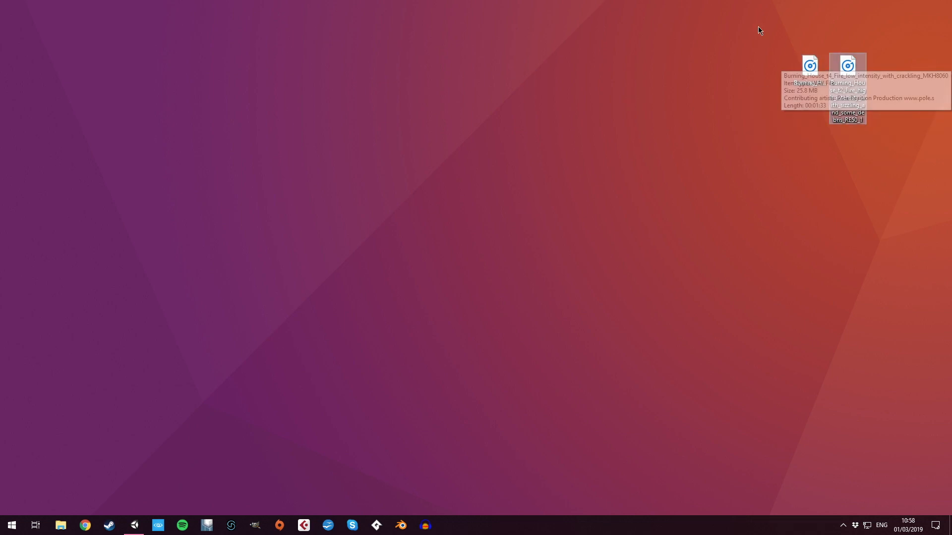
left_click(696, 101)
Step: Switch to Chrome and open the sound effects bundle page at sonniss.com/gameaudiogdc18/
left_click(85, 525)
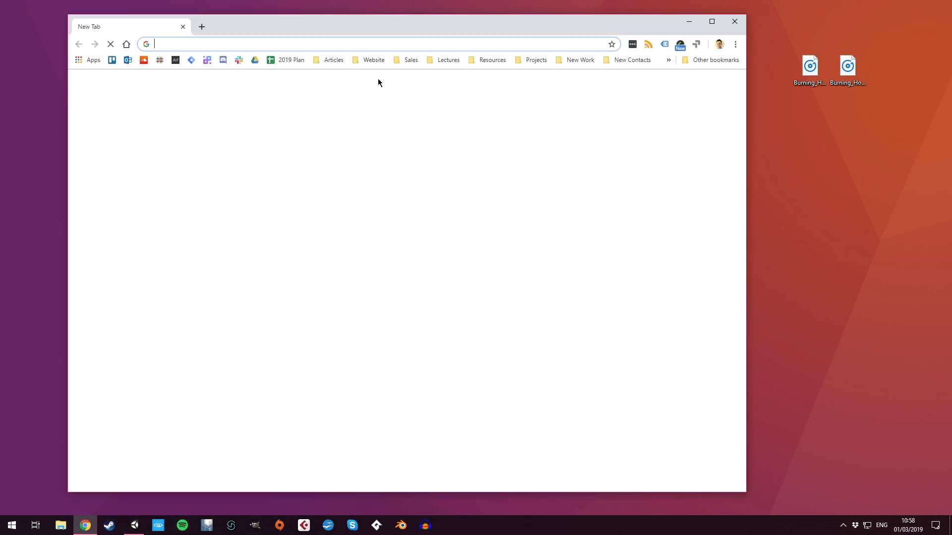
type("sonn")
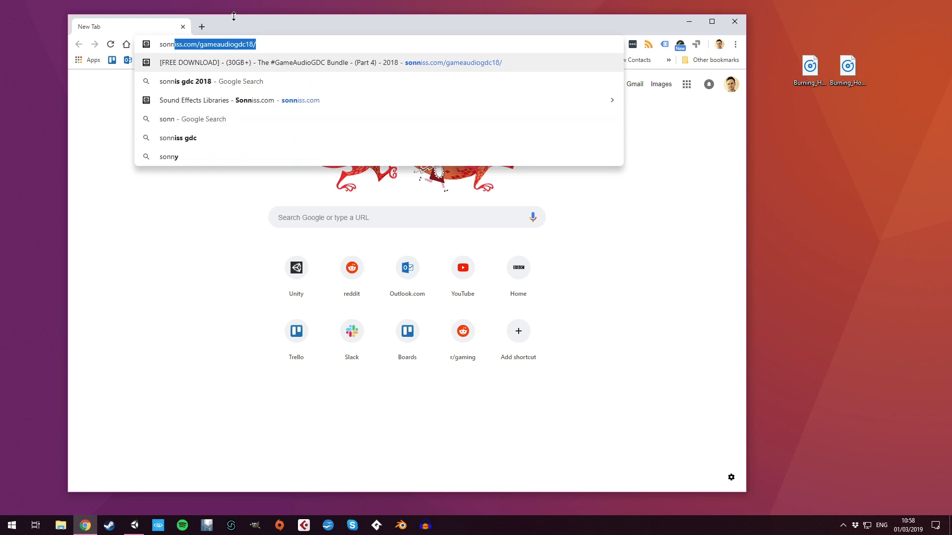
key("Return")
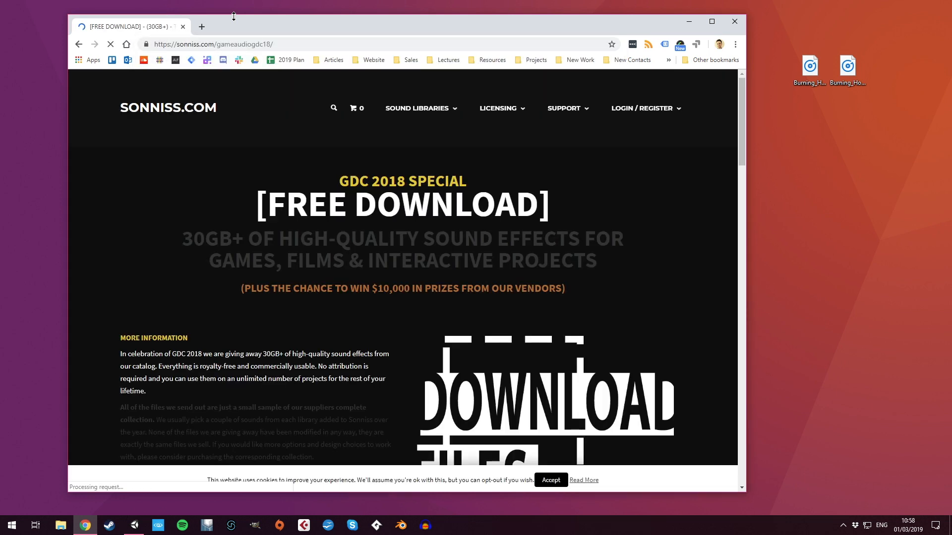
Step: Review the GDC 2018 bundle's description, licence information and download links, including the mirrors and official torrent, and close the page
scroll(450, 280, "down", 3)
scroll(454, 259, "up", 3)
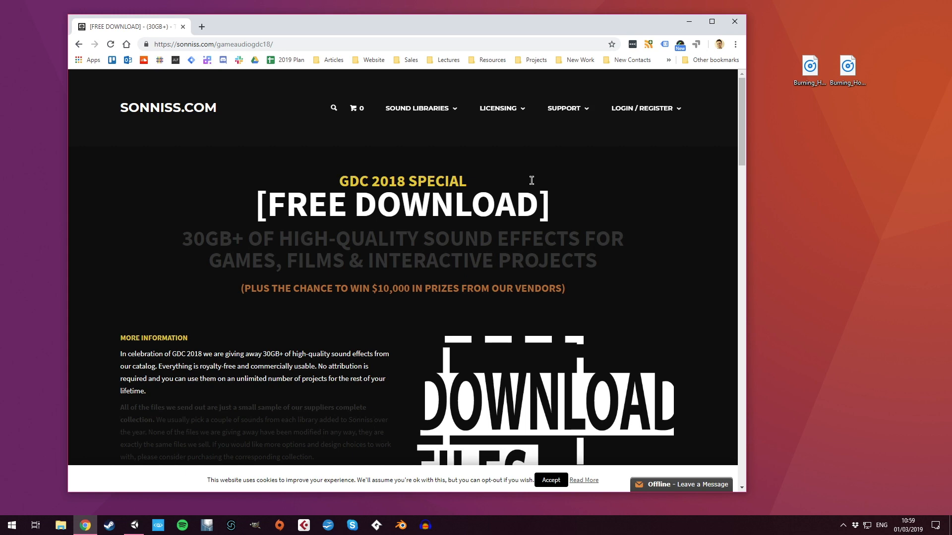
scroll(446, 354, "down", 9)
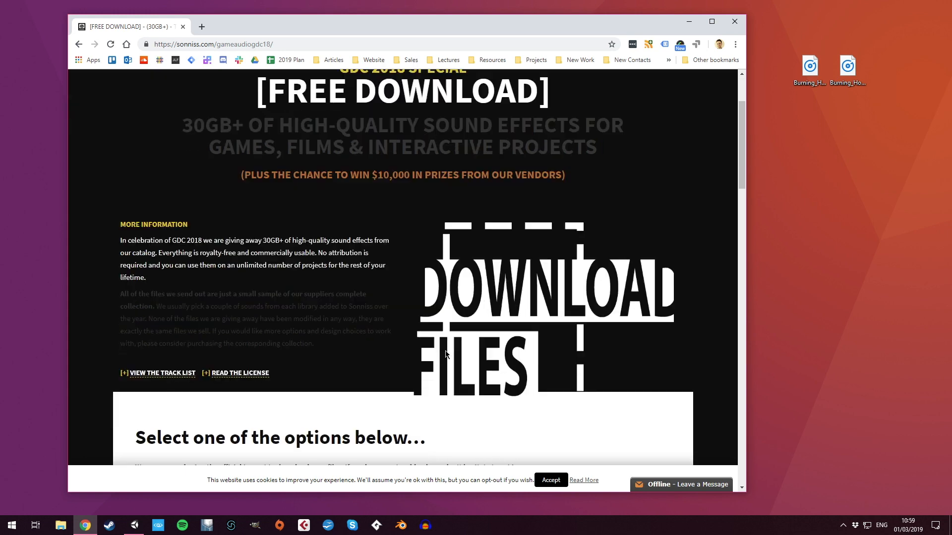
scroll(445, 354, "down", 2)
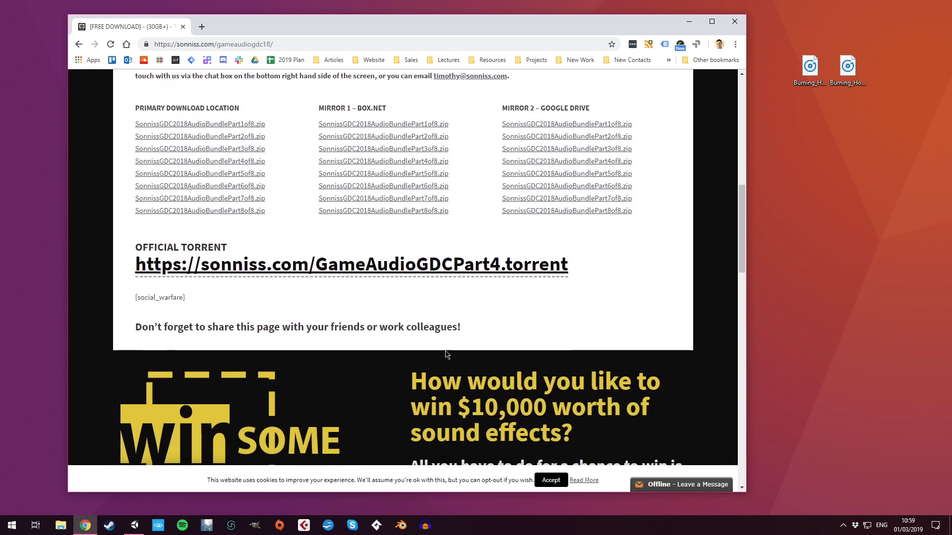
scroll(445, 352, "up", 4)
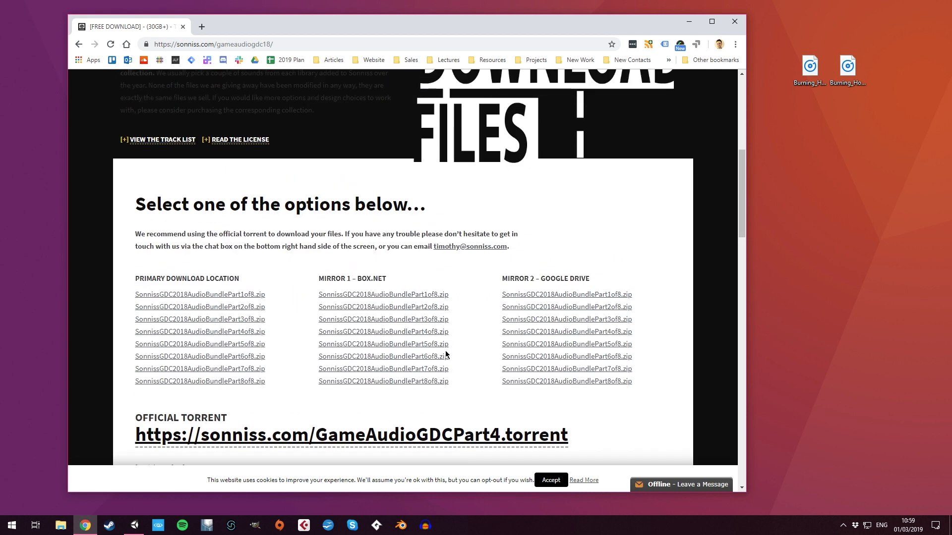
scroll(445, 355, "up", 4)
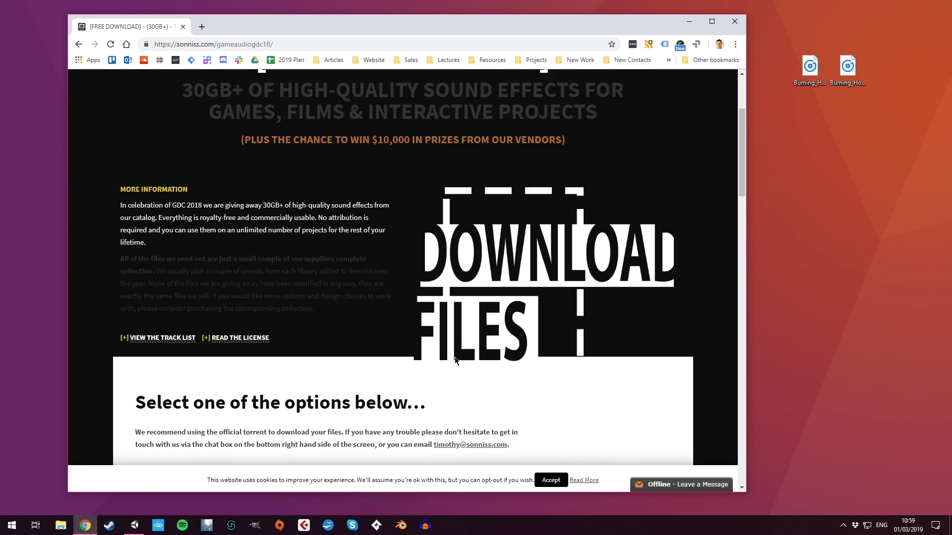
scroll(454, 359, "down", 5)
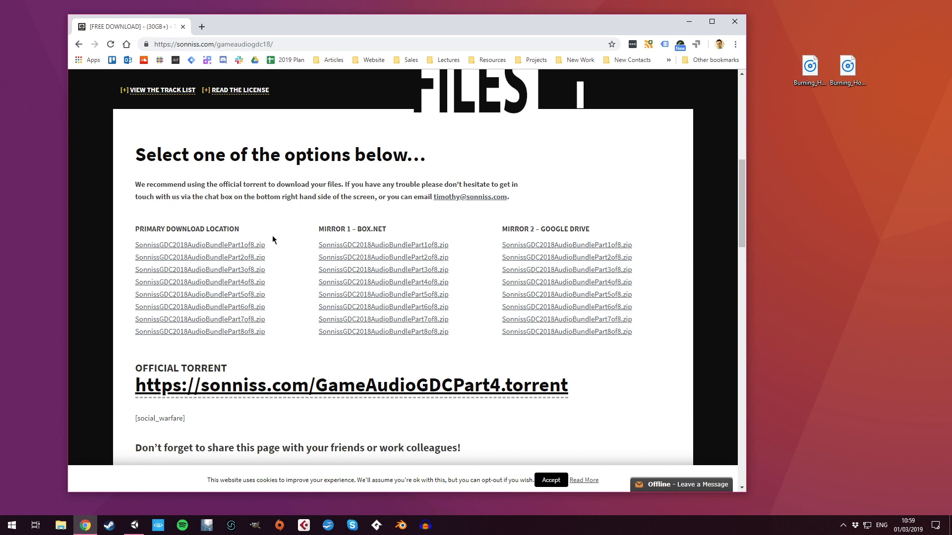
scroll(299, 364, "up", 7)
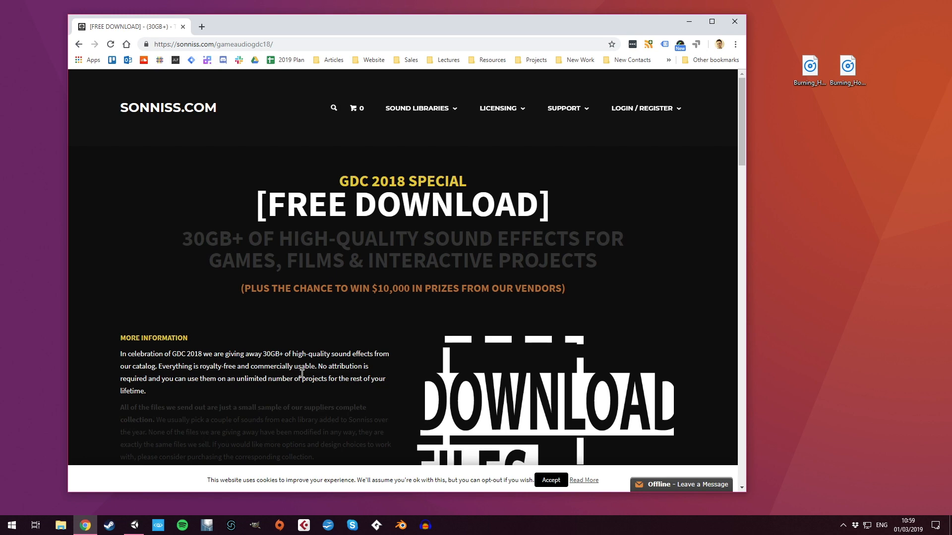
scroll(319, 295, "down", 8)
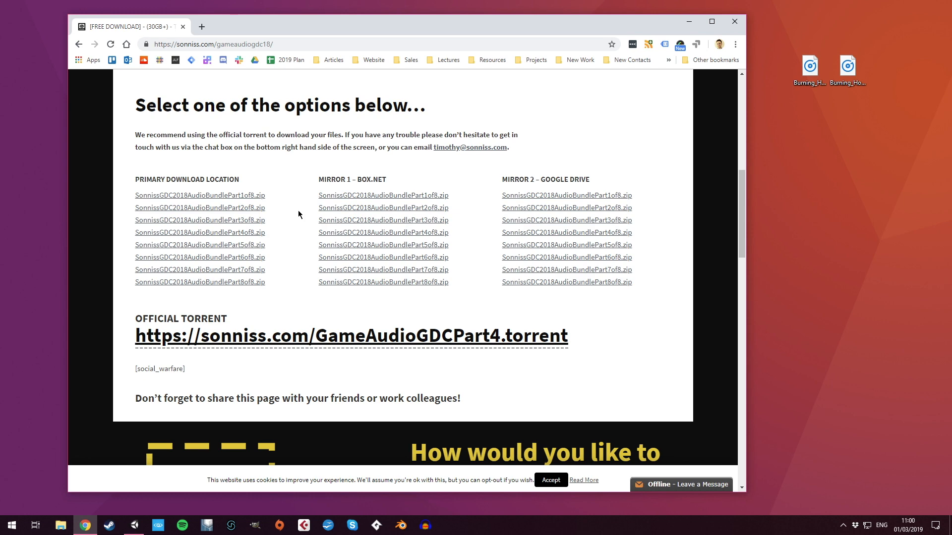
scroll(299, 214, "up", 10)
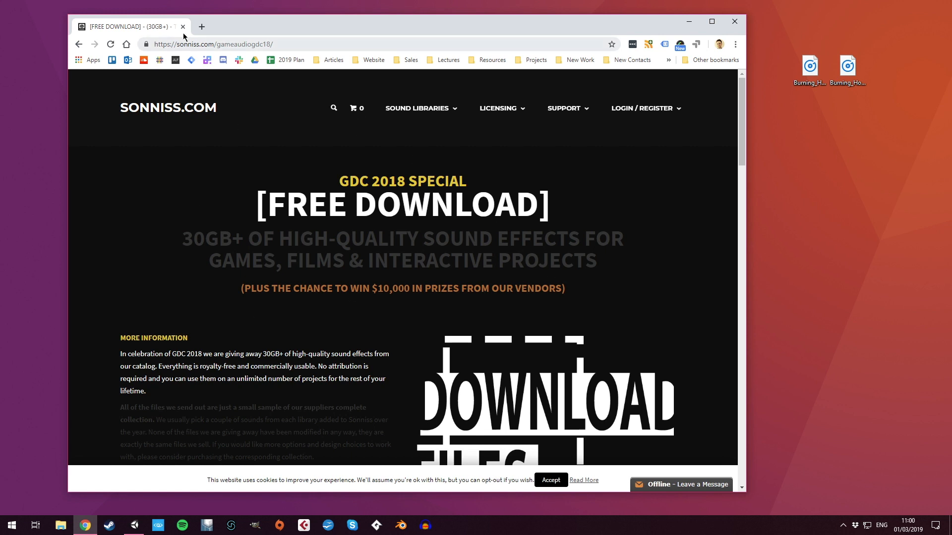
left_click(182, 26)
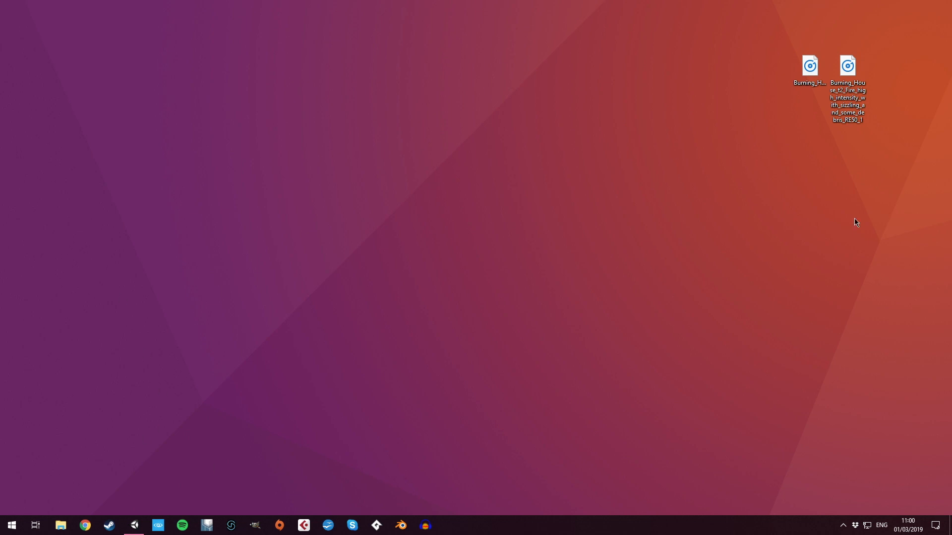
Step: Listen to the Burning_House_t4 low-intensity crackling fire recording and close the music player
left_click(811, 75)
double_click(812, 82)
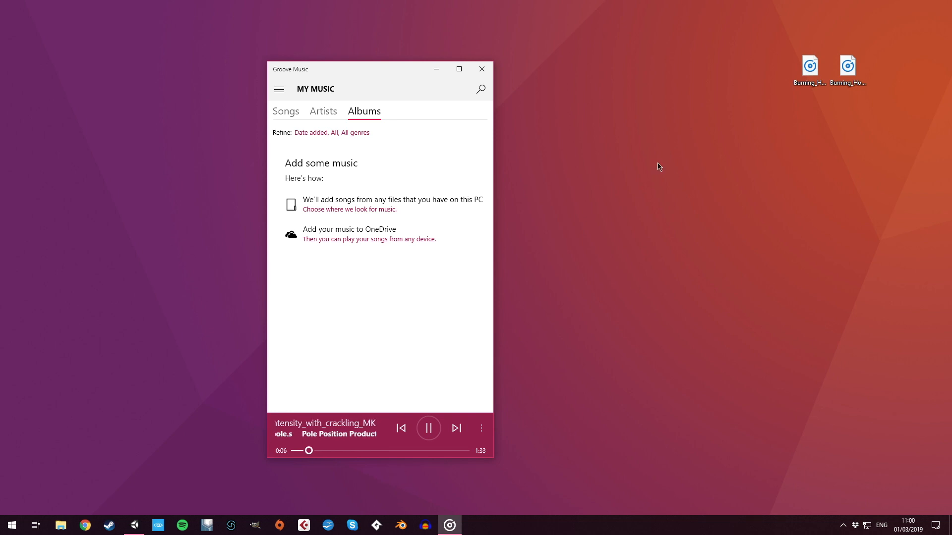
left_click(482, 69)
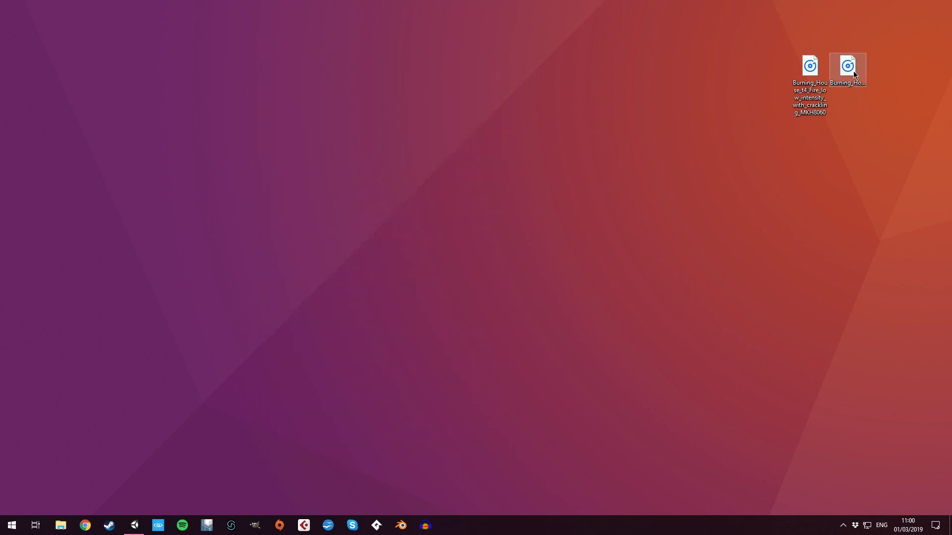
Step: Listen to the Burning_House_t2 high-intensity sizzling fire recording, including a part further in, and close the music player
double_click(854, 74)
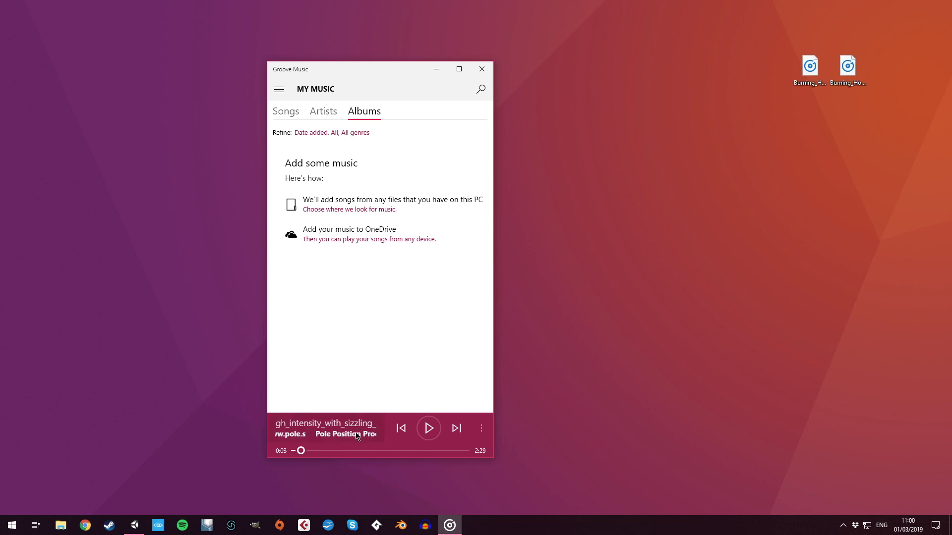
left_click(429, 428)
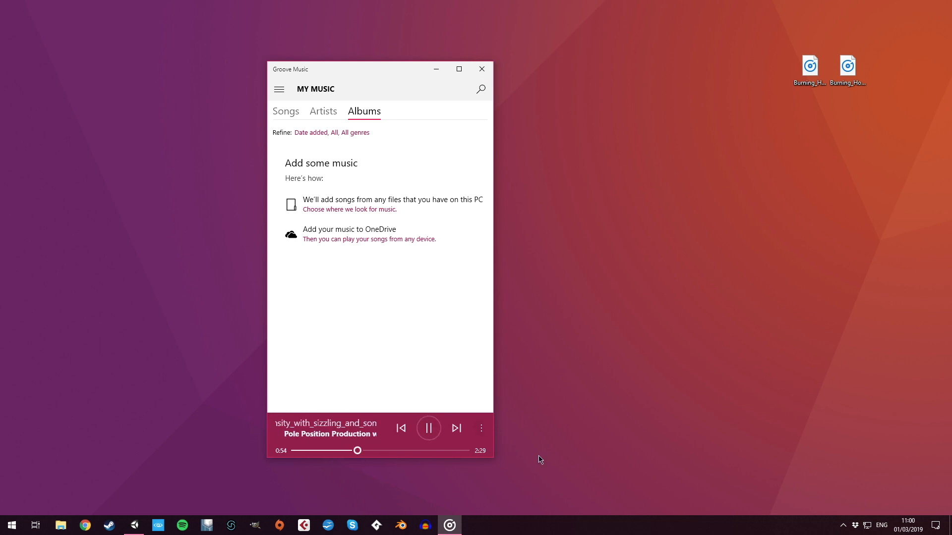
left_click(429, 428)
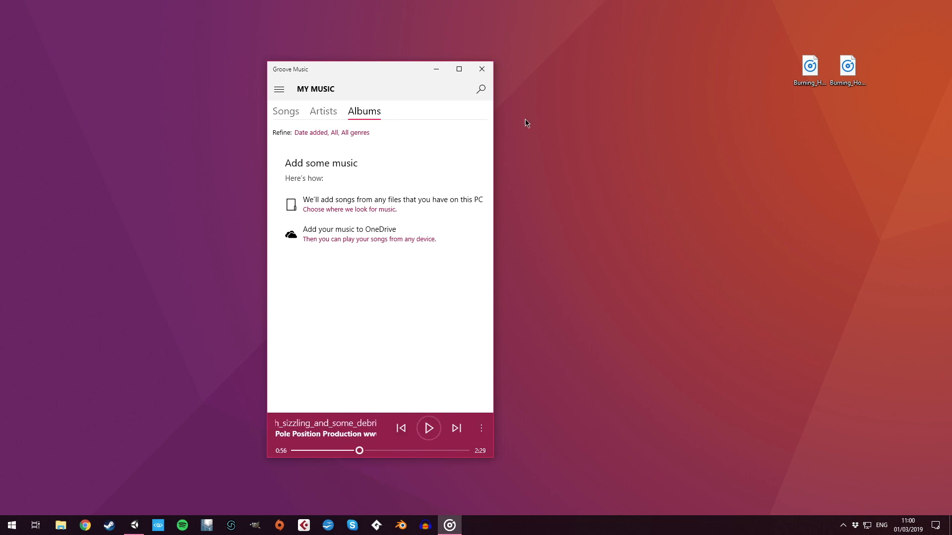
left_click(478, 72)
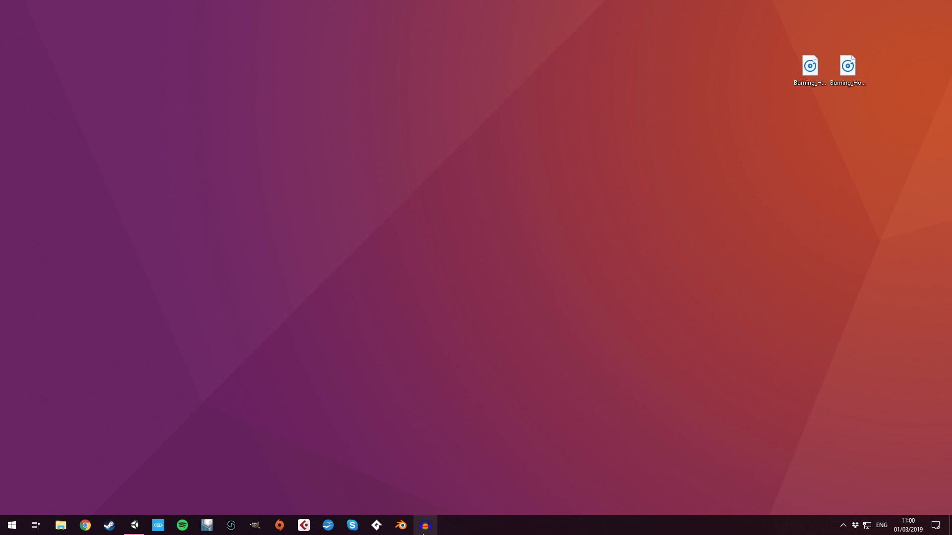
Step: Launch Audacity, dismiss its welcome dialog and reposition the window so the desktop recordings stay accessible
left_click(424, 526)
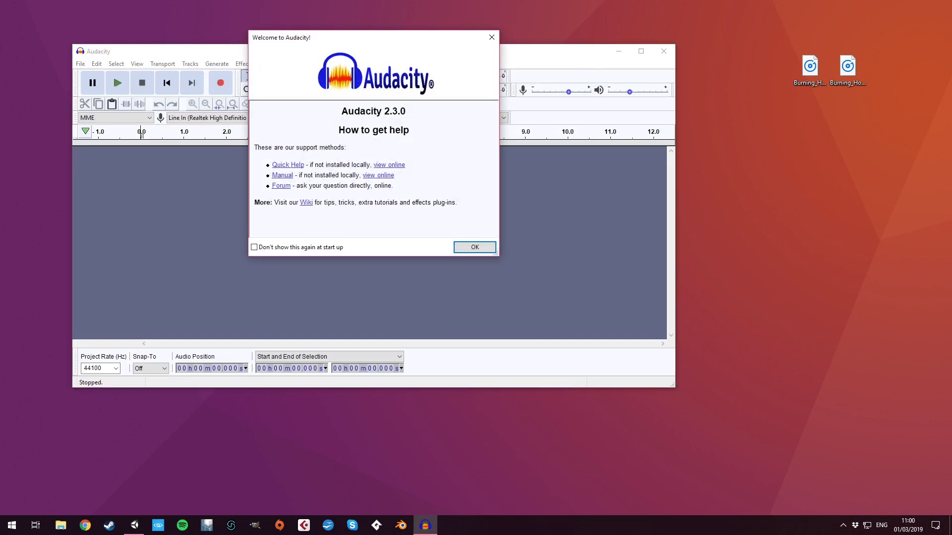
left_click(475, 247)
left_click_drag(382, 51, 385, 71)
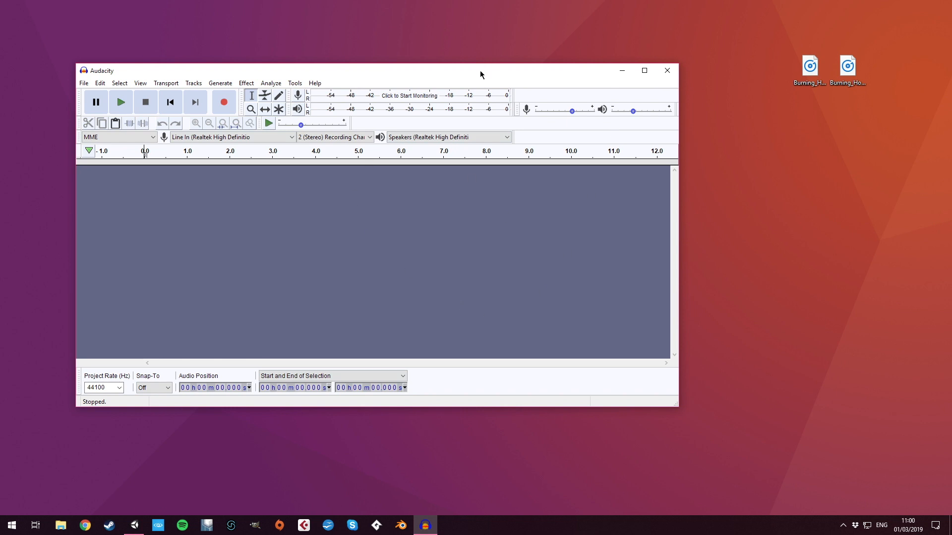
left_click_drag(493, 68, 494, 55)
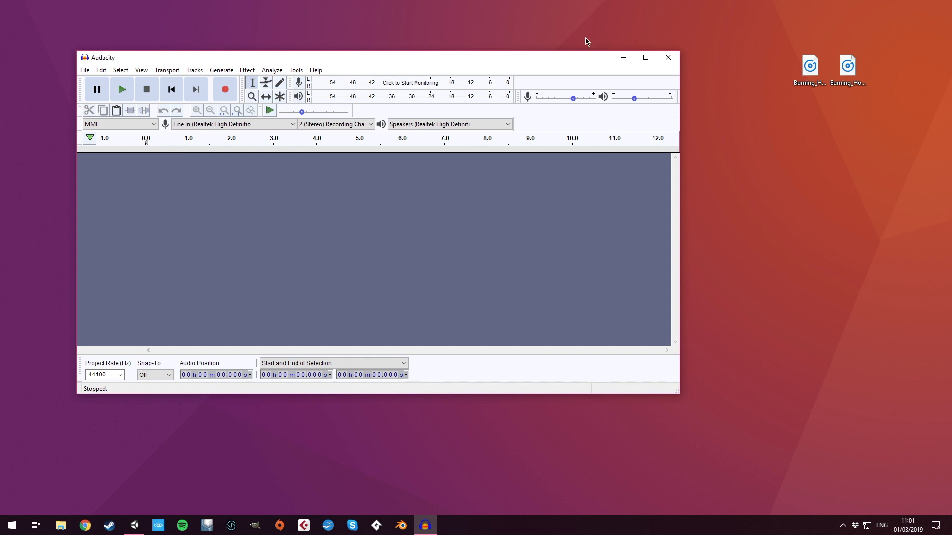
Step: Import both Burning_House recordings from the desktop into Audacity, making a copy of each file before editing
left_click_drag(804, 33, 860, 79)
left_click_drag(805, 70, 246, 208)
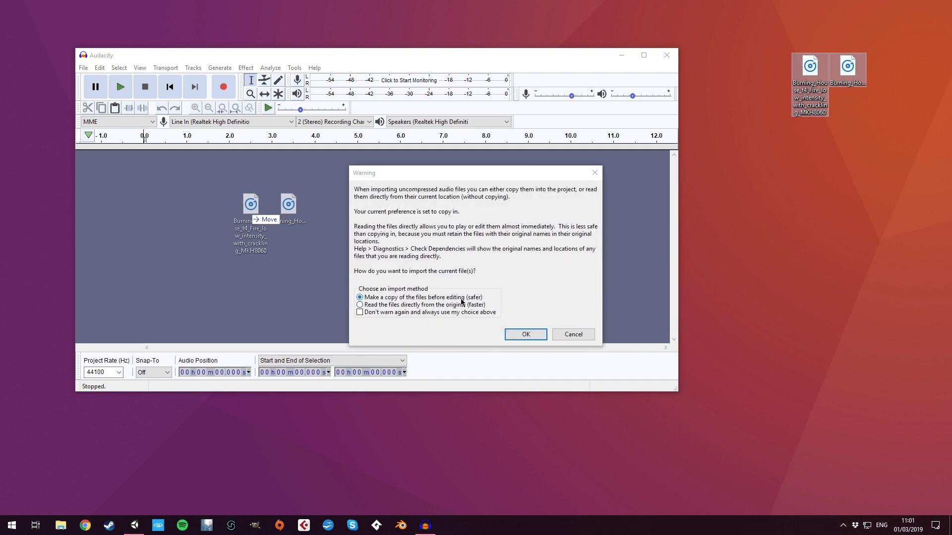
left_click(530, 335)
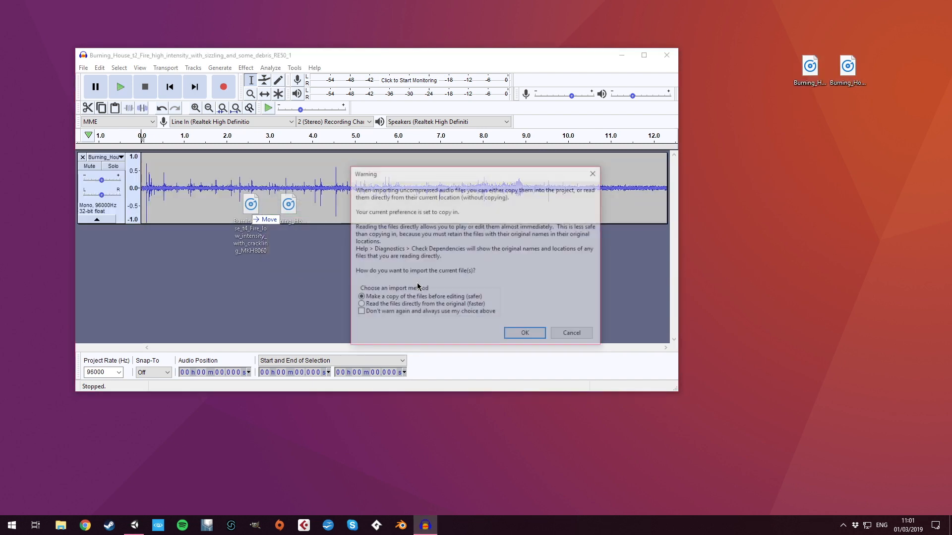
left_click(524, 332)
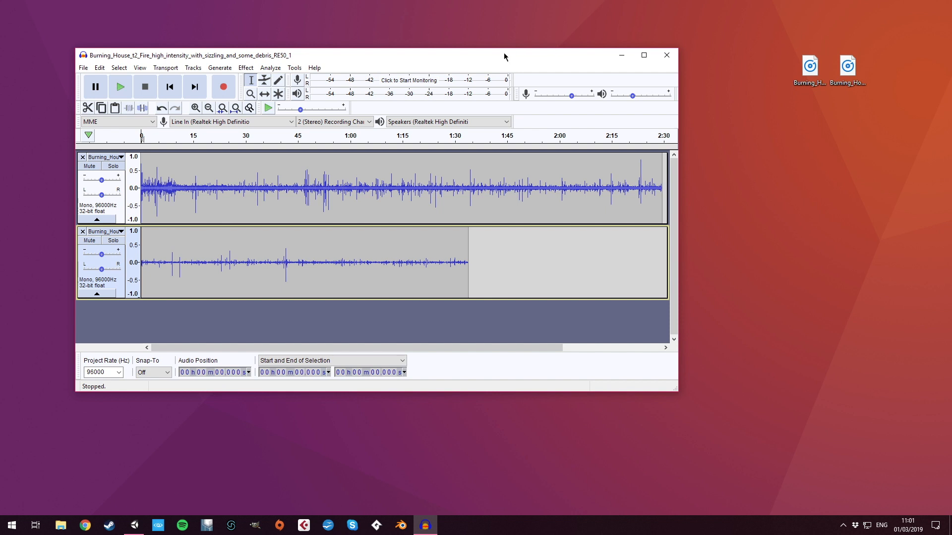
Step: Play both fire tracks together from the start and from a point further in, and stop playback
left_click_drag(504, 56, 484, 60)
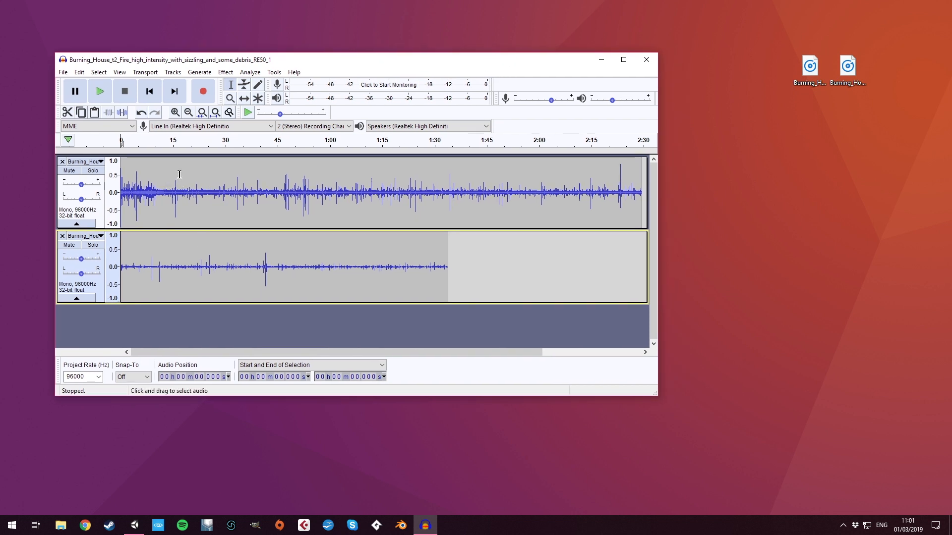
left_click(100, 94)
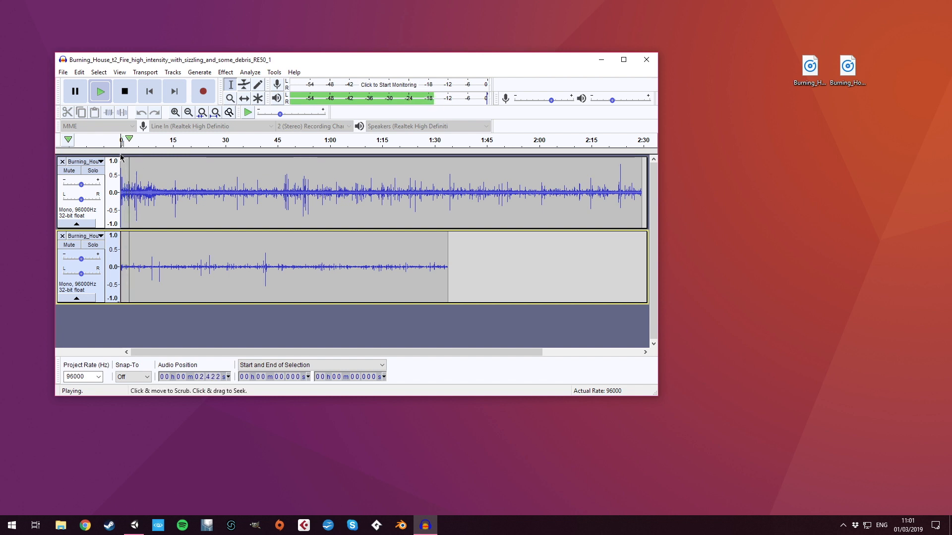
left_click(197, 143)
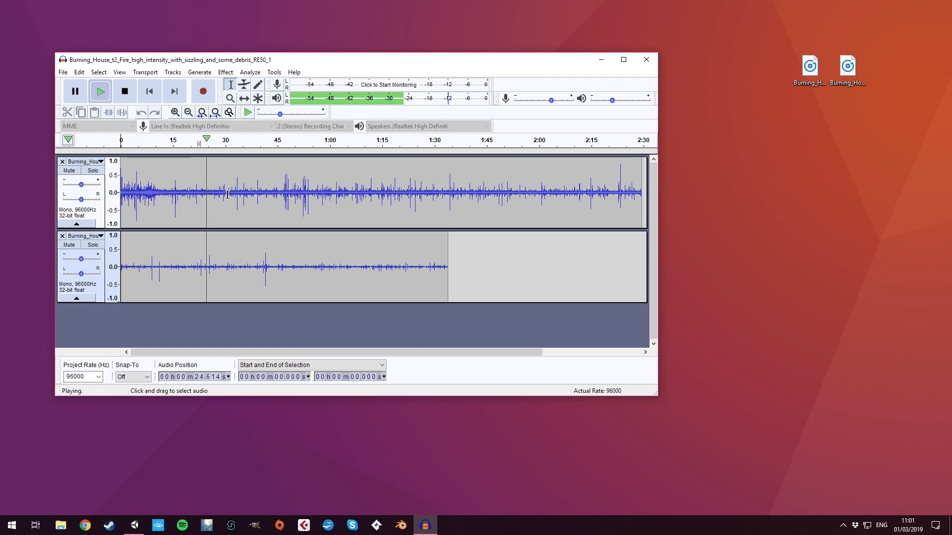
key("space")
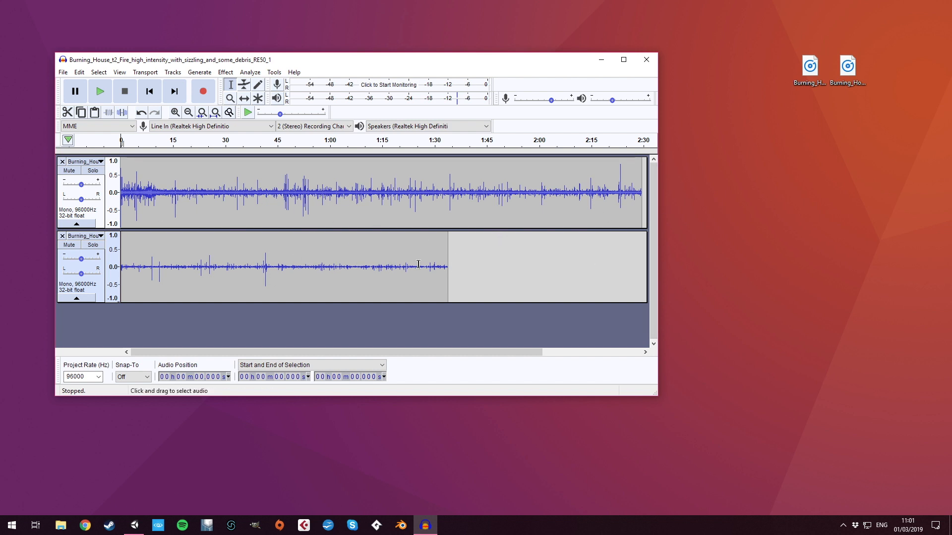
Step: Delete the end of the longer high-intensity track so it finishes level with the shorter track at about 1:33.8
left_click_drag(640, 196, 447, 201)
key("Delete")
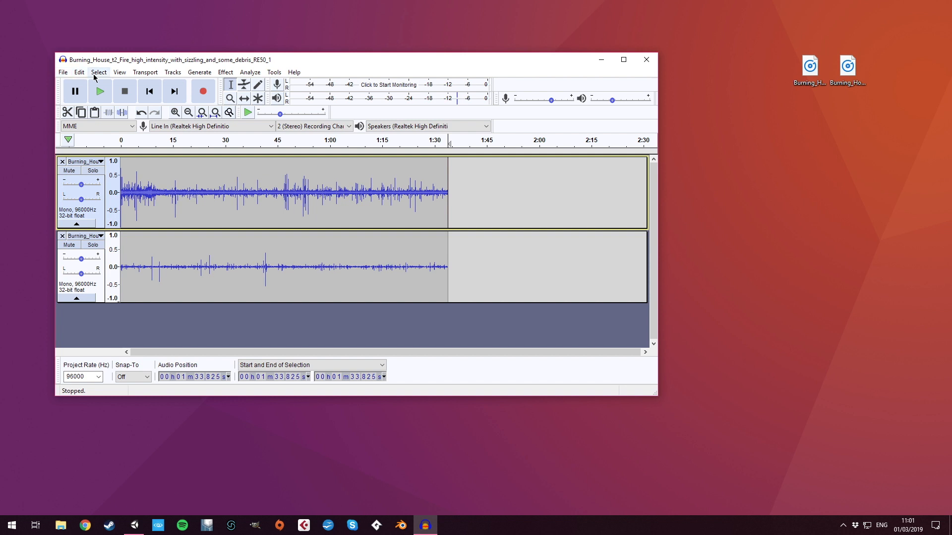
Step: Export both tracks as one mono mixdown named Fire Layers to the desktop in WAV signed 24-bit PCM, keeping the metadata tags
key("ctrl+a")
left_click(63, 73)
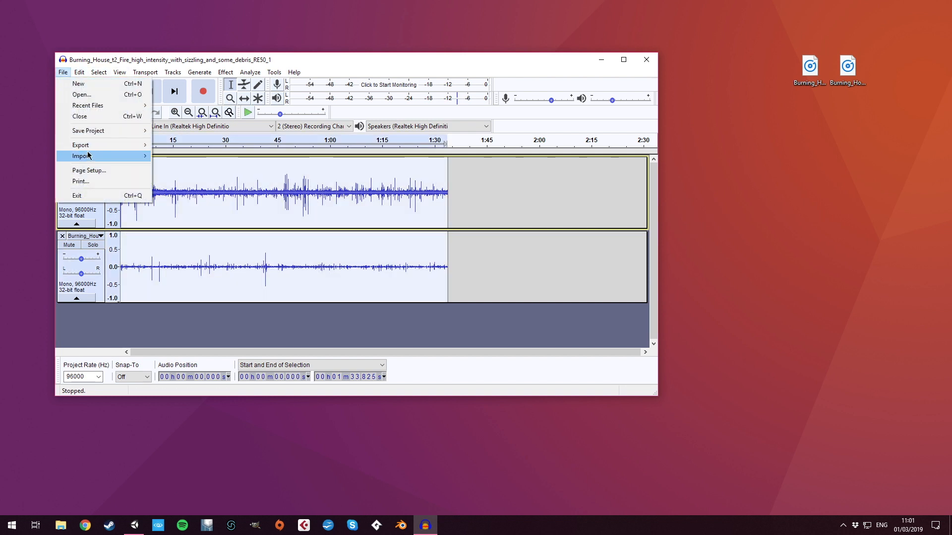
mouse_move(99, 145)
left_click(201, 156)
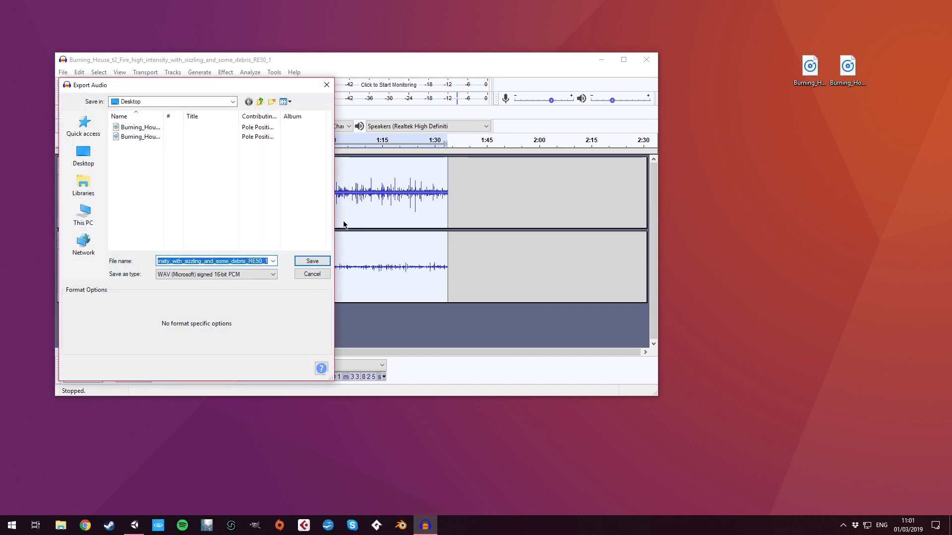
type("Fire Layers")
left_click(259, 274)
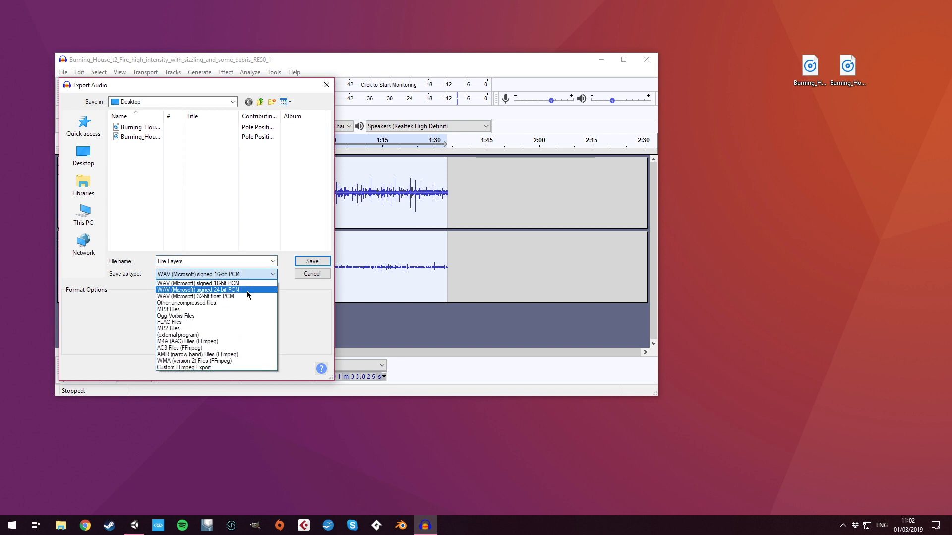
left_click(246, 290)
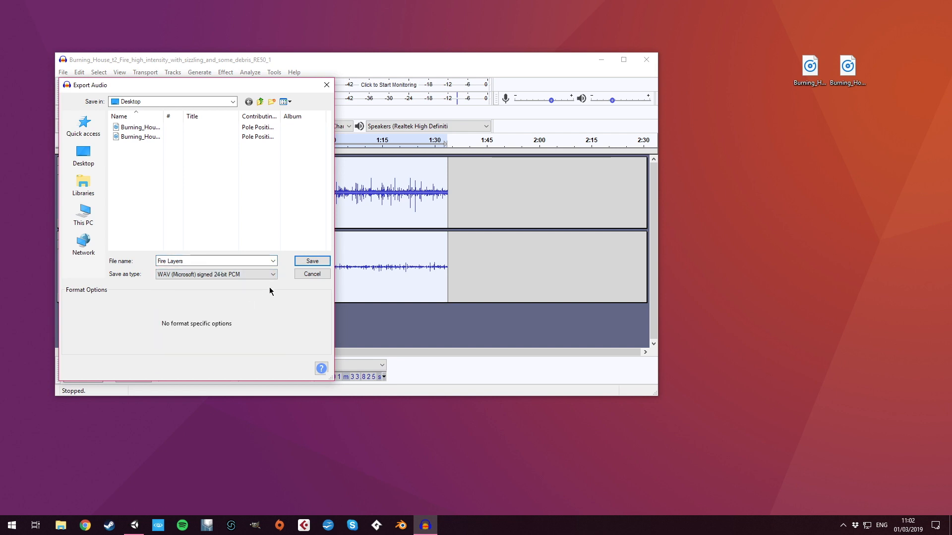
left_click(311, 262)
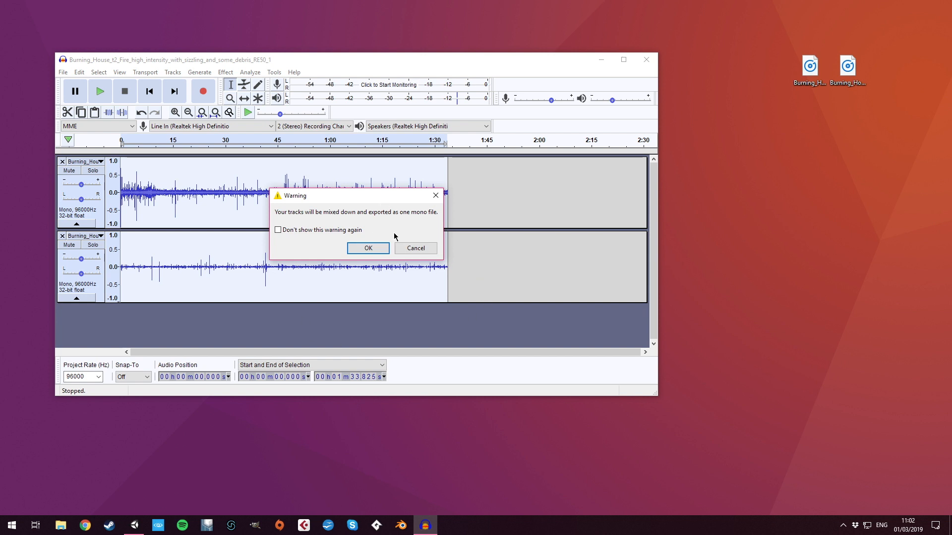
left_click(362, 249)
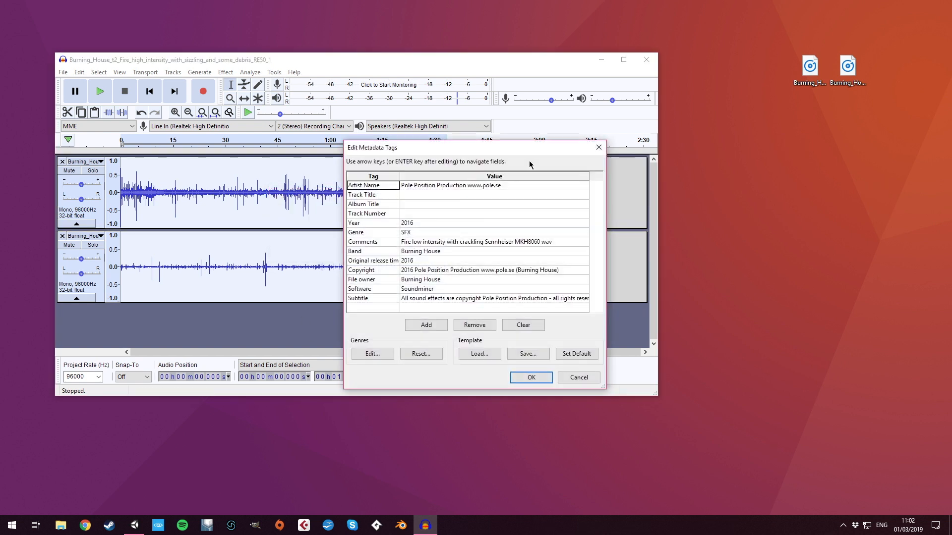
left_click(545, 380)
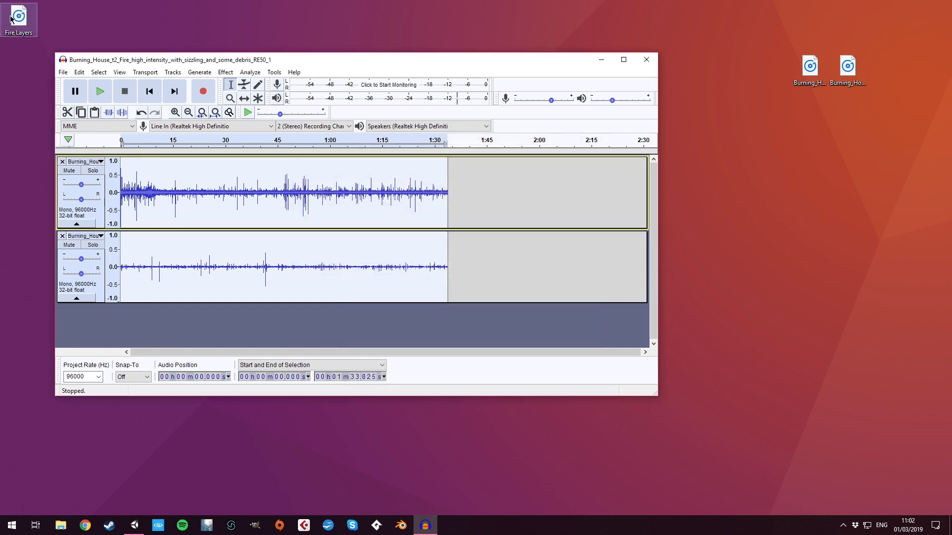
Step: Remove both original tracks and import the Fire Layers file from the desktop, making a copy before editing
left_click(62, 162)
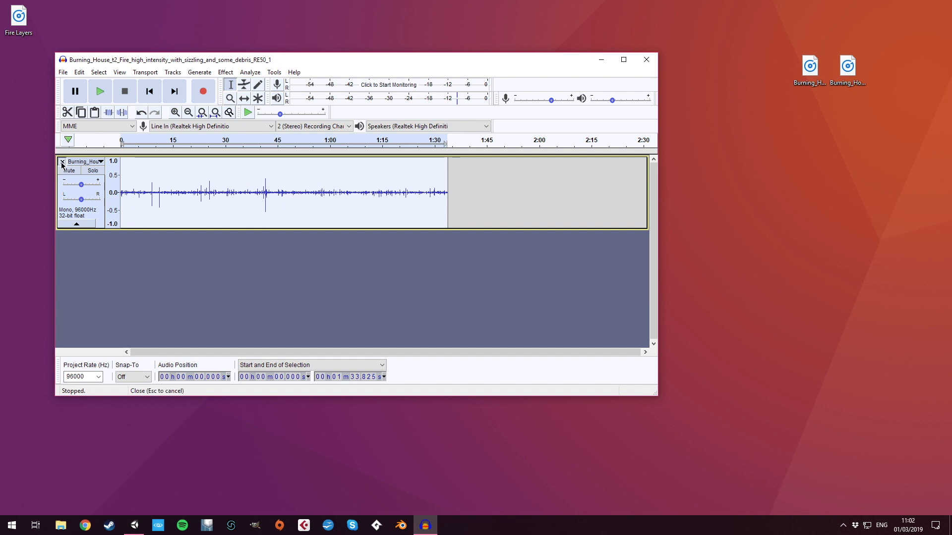
left_click(62, 162)
left_click_drag(18, 18, 133, 218)
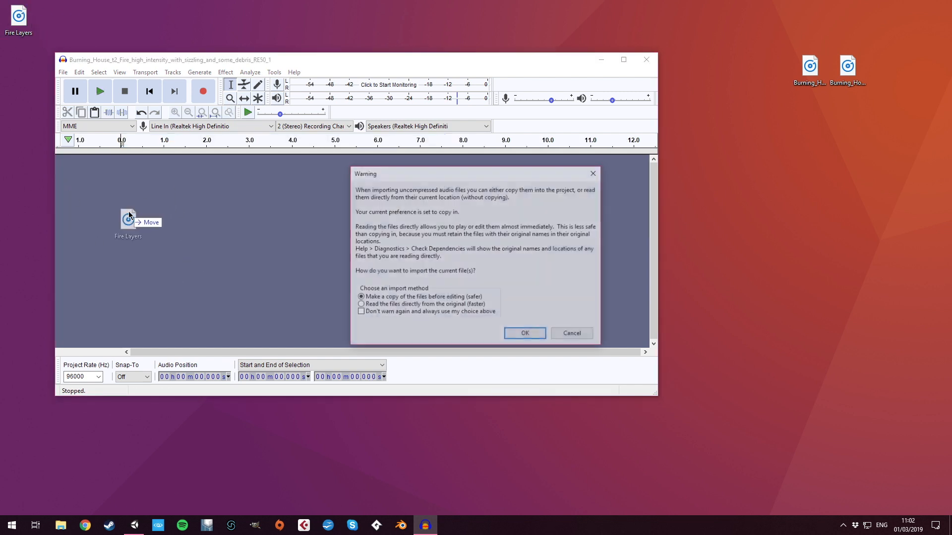
left_click(526, 335)
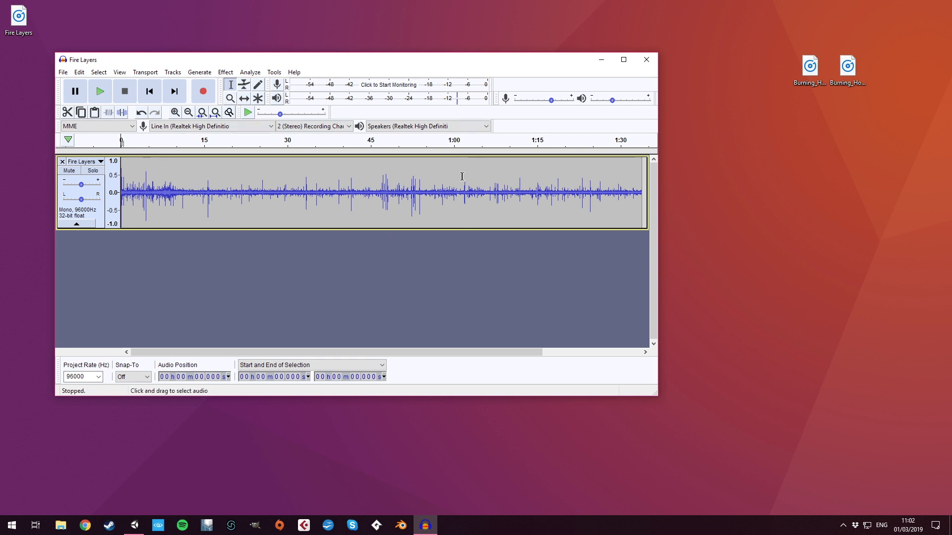
Step: Audition and trim Fire Layers to the even section from about 16.2 s to 33.2 s, and shift the clip to time zero
left_click_drag(211, 197, 305, 209)
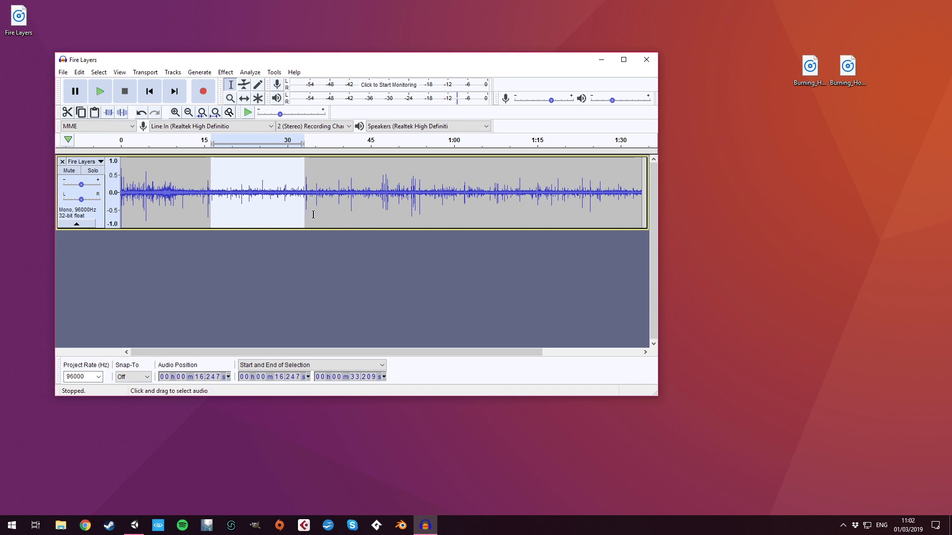
left_click(198, 142)
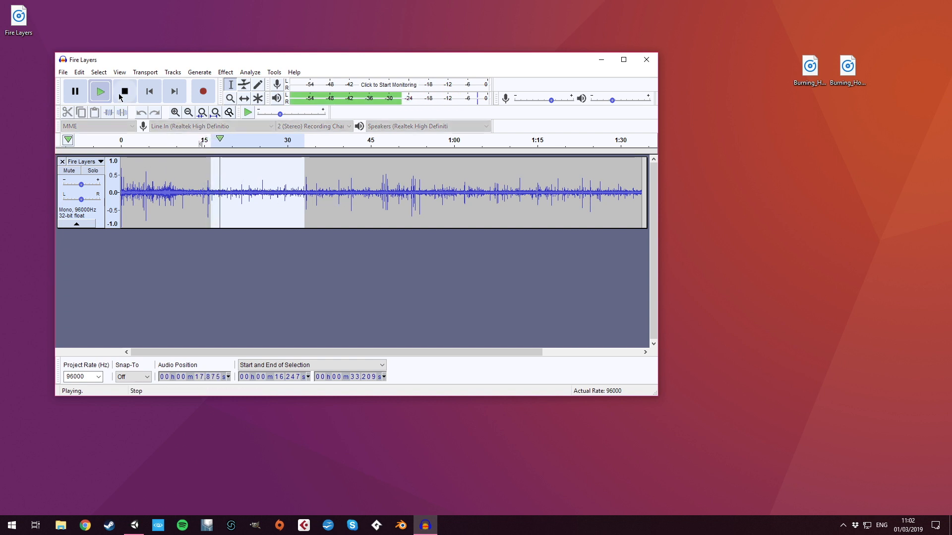
key("space")
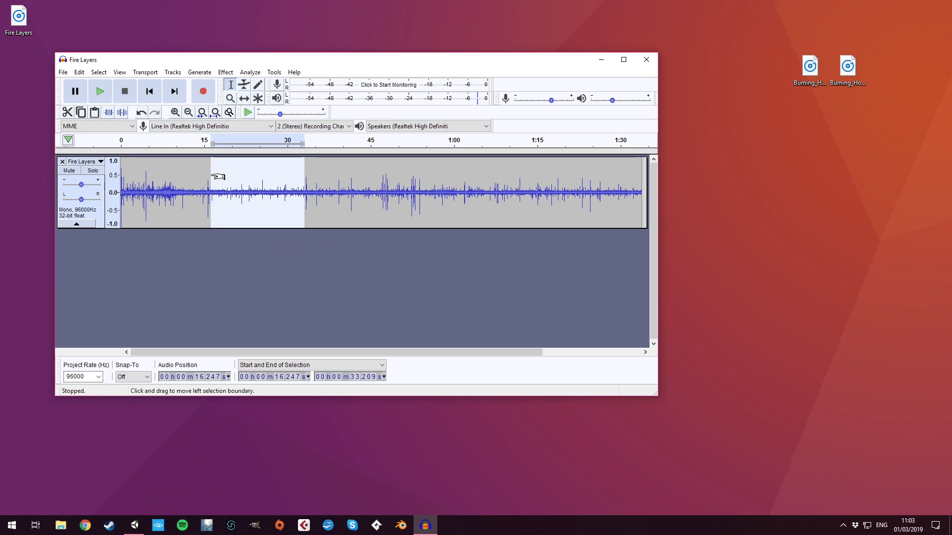
left_click(110, 113)
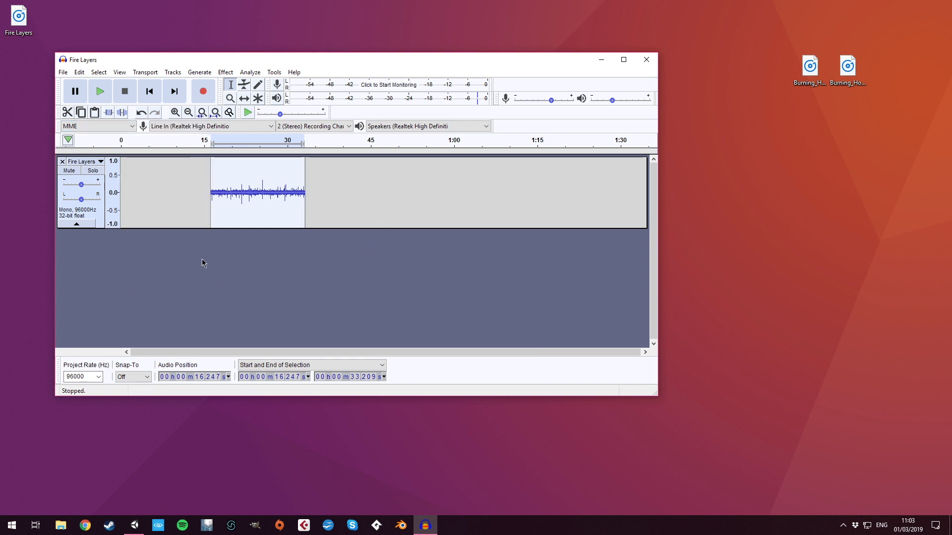
left_click(248, 101)
left_click_drag(255, 196, 165, 193)
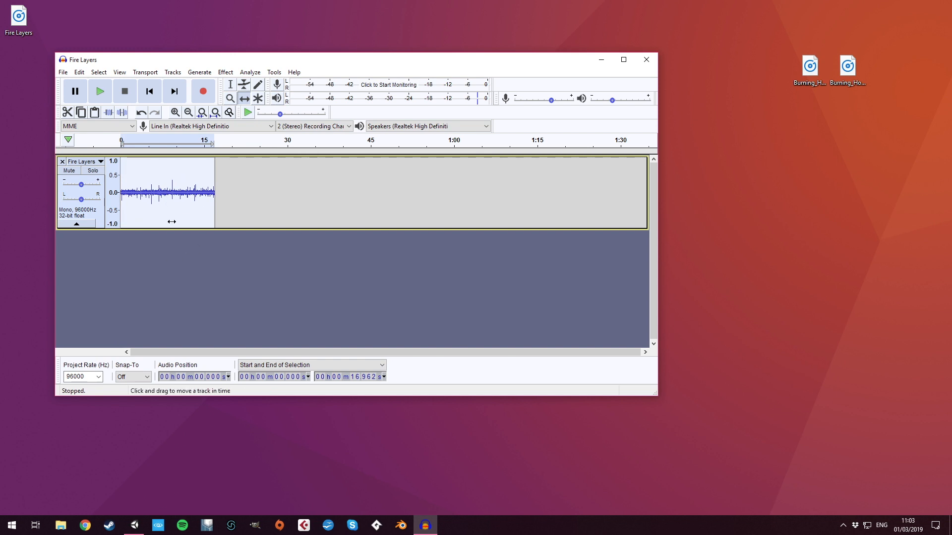
Step: Cut about the first 0.9 s from the start of the Fire Layers clip
left_click(174, 113)
left_click(174, 112)
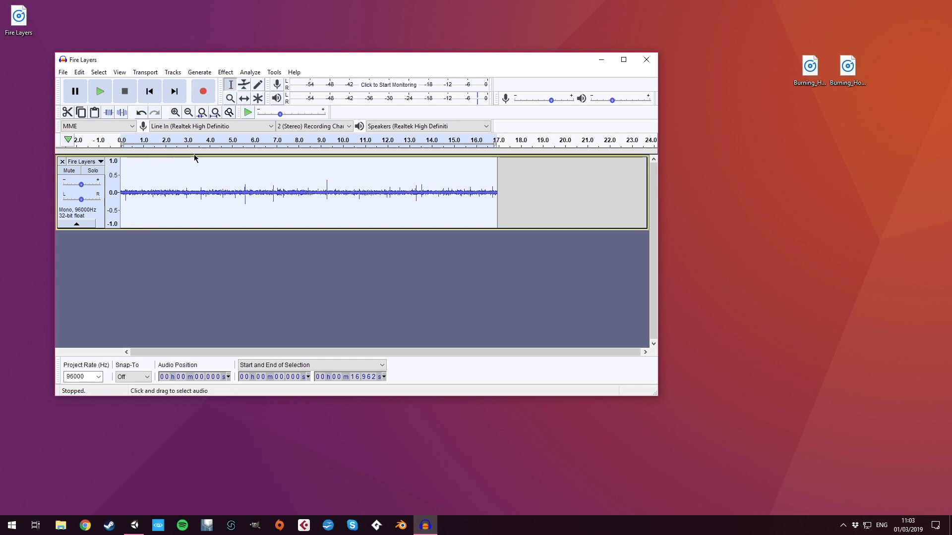
left_click_drag(132, 188, 121, 195)
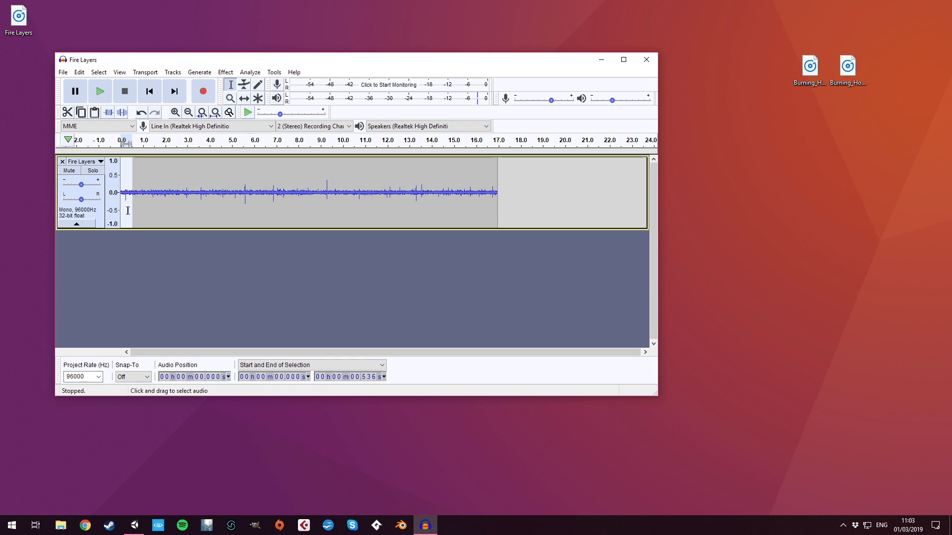
left_click_drag(141, 192, 120, 193)
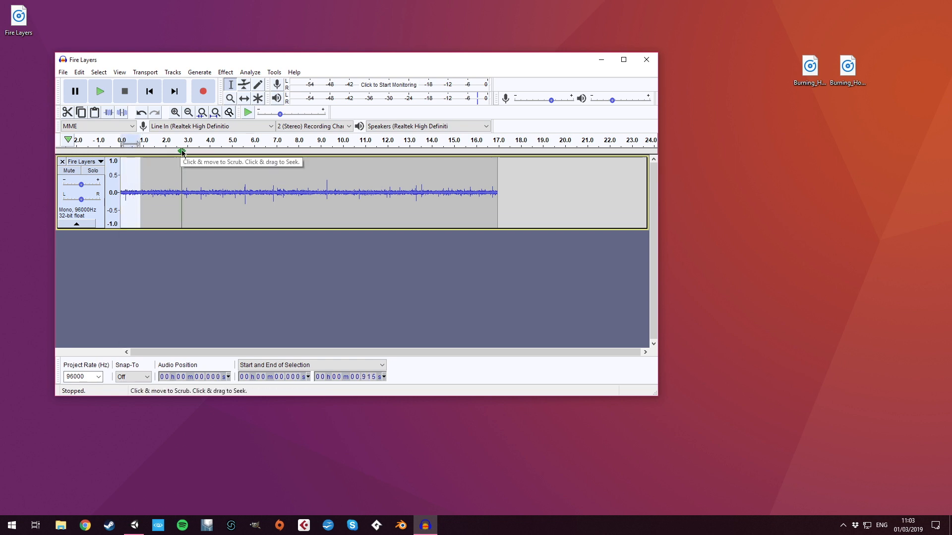
left_click(68, 113)
Step: Paste the cut piece onto a new track and shift it to about 15.36 s, overlapping the main clip's end
left_click(123, 287)
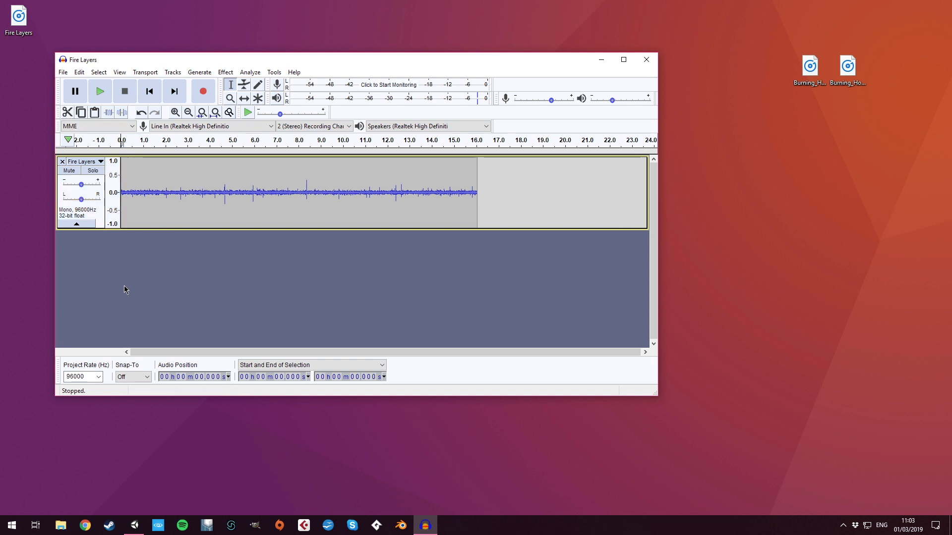
left_click(93, 113)
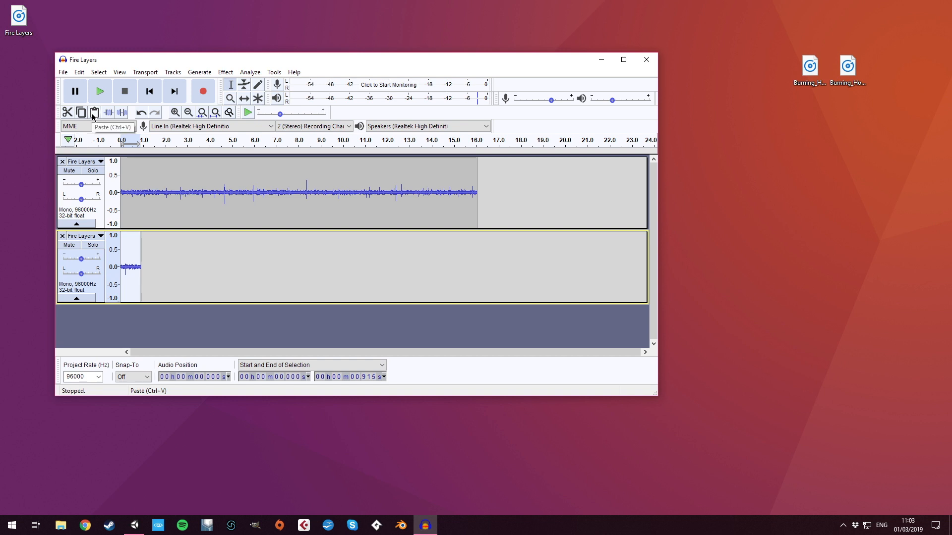
left_click(243, 98)
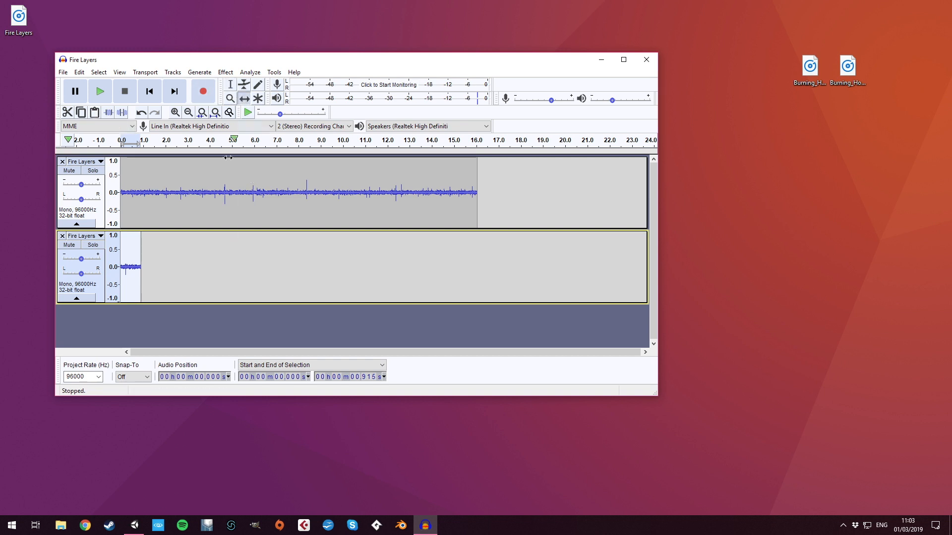
left_click_drag(134, 258, 472, 267)
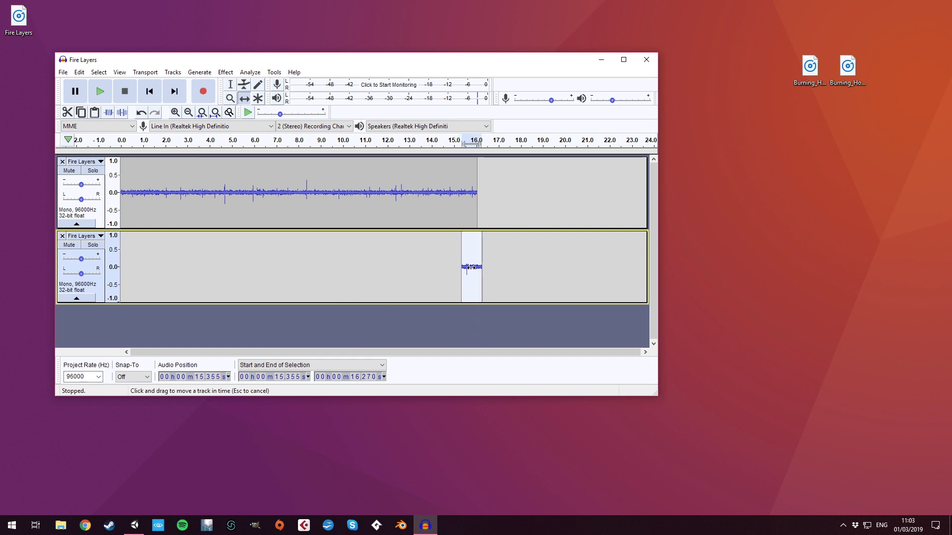
Step: Apply Crossfade Tracks to the overlap from about 15.36 s to 16.05 s on both tracks, with fade type Constant Power 1 and automatic direction
left_click(228, 86)
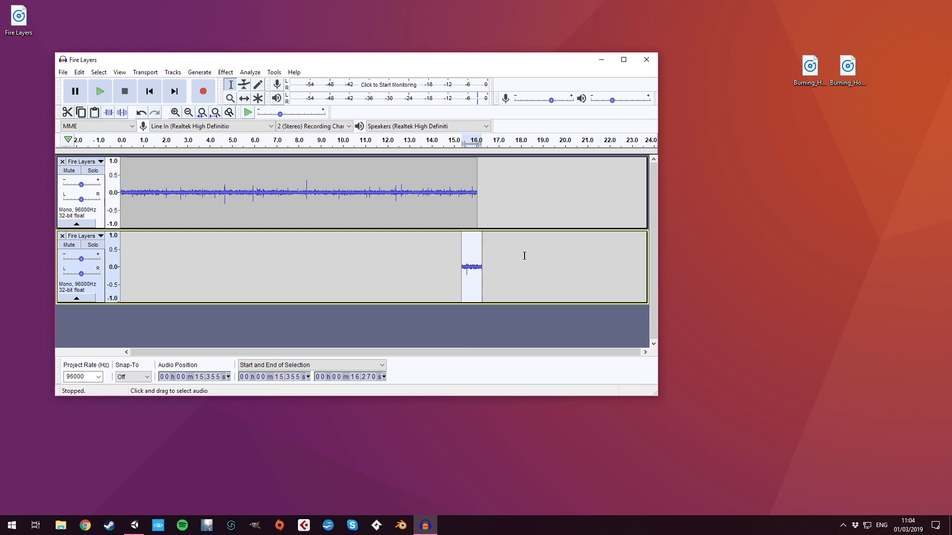
left_click_drag(461, 182, 482, 258)
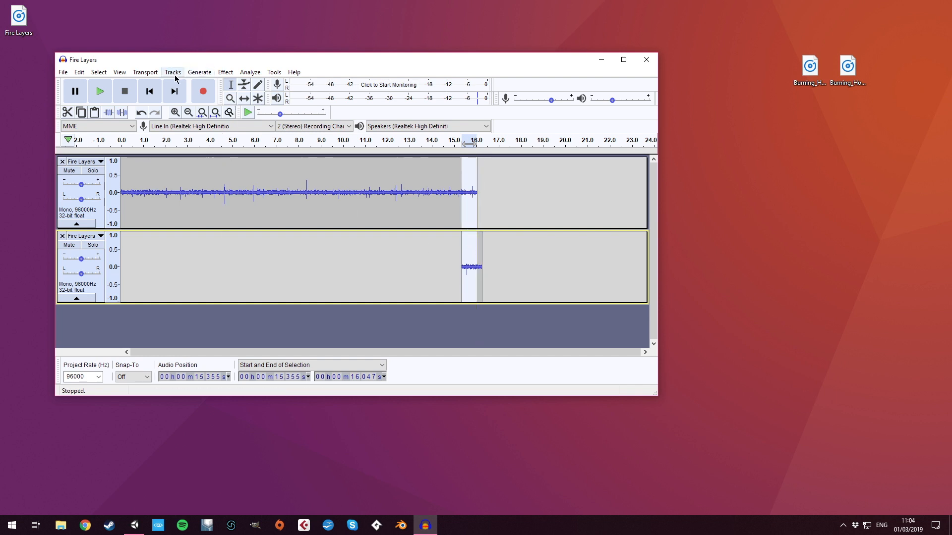
left_click(225, 73)
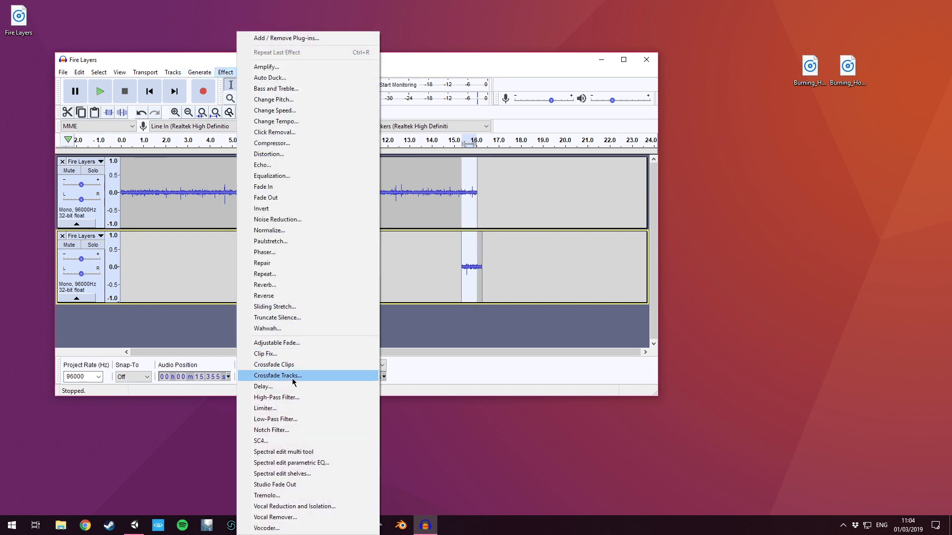
left_click(297, 375)
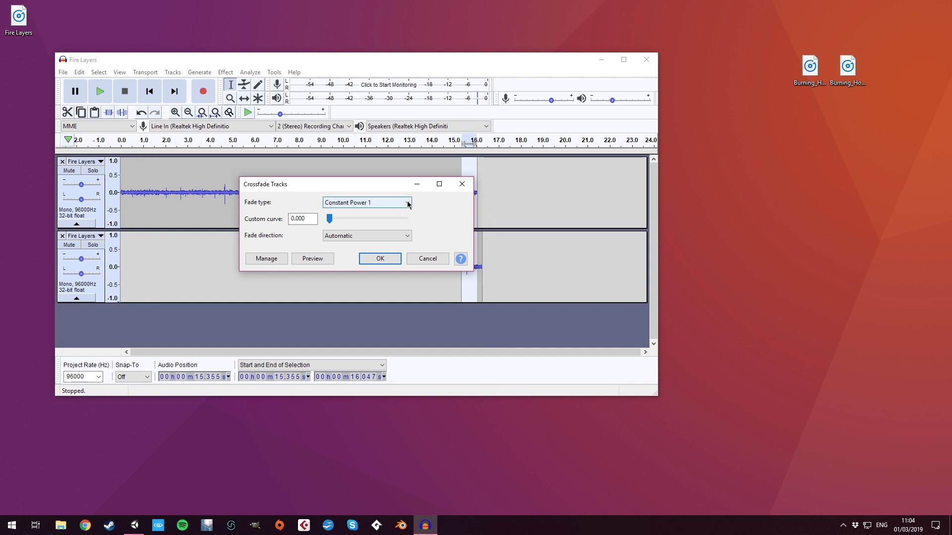
left_click(408, 206)
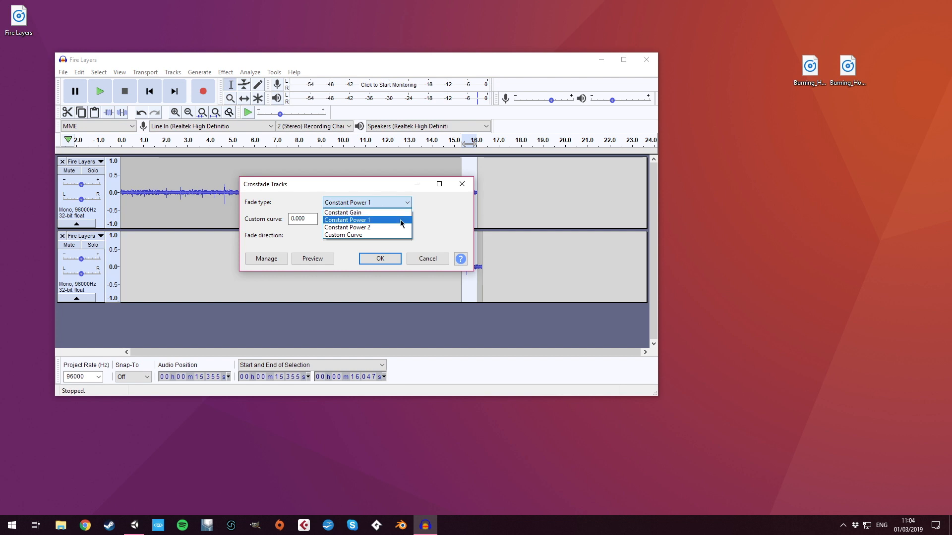
left_click(400, 220)
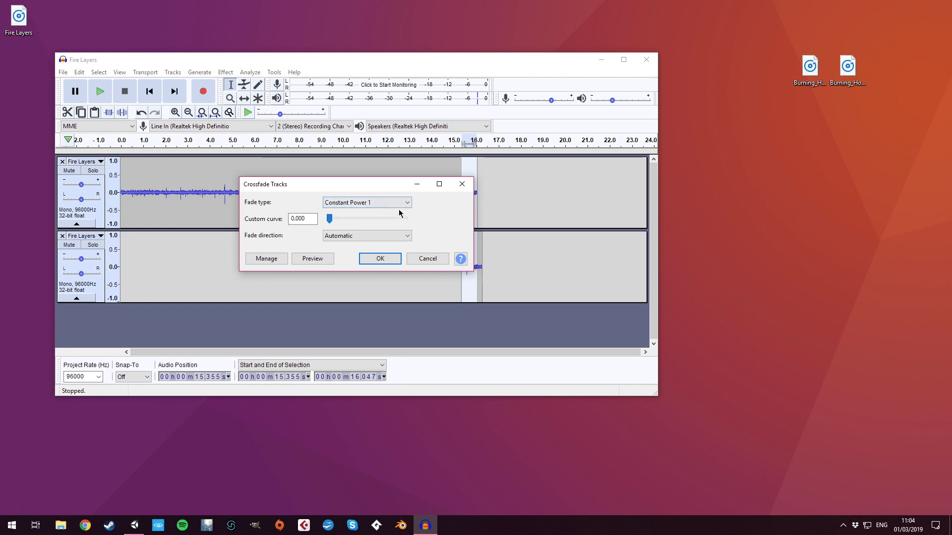
left_click_drag(393, 183, 311, 209)
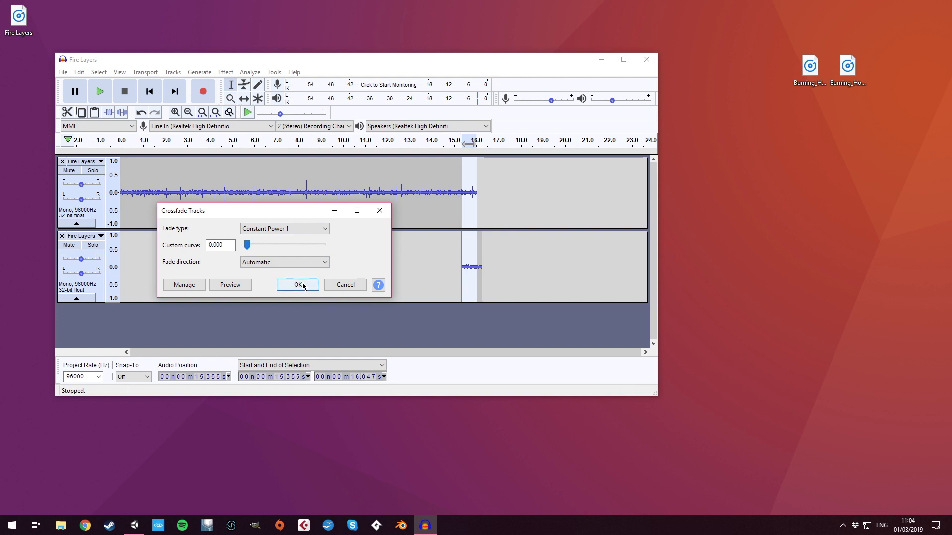
left_click(303, 284)
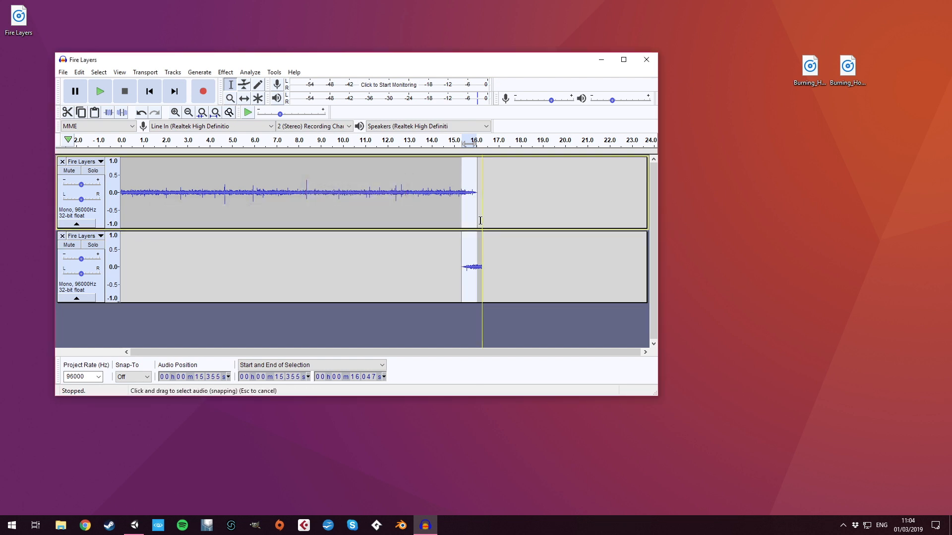
Step: Select all audio on both Fire Layers tracks and audition it with looped playback to check the loop's seam
key("ctrl+a")
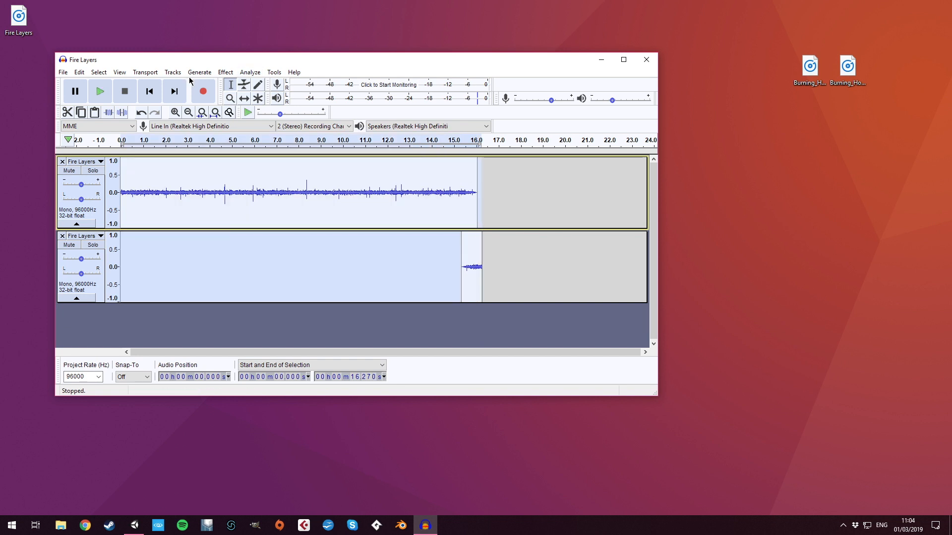
left_click(145, 73)
mouse_move(164, 84)
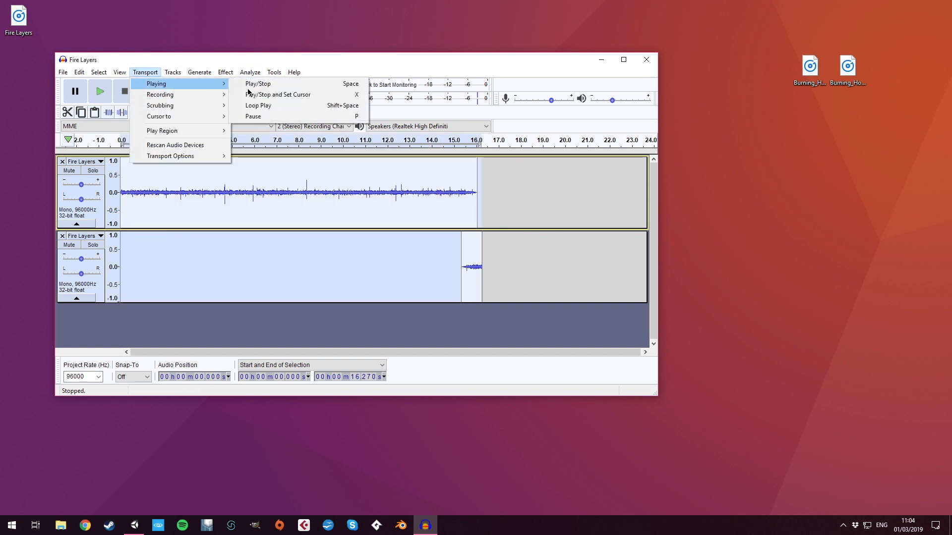
left_click(275, 105)
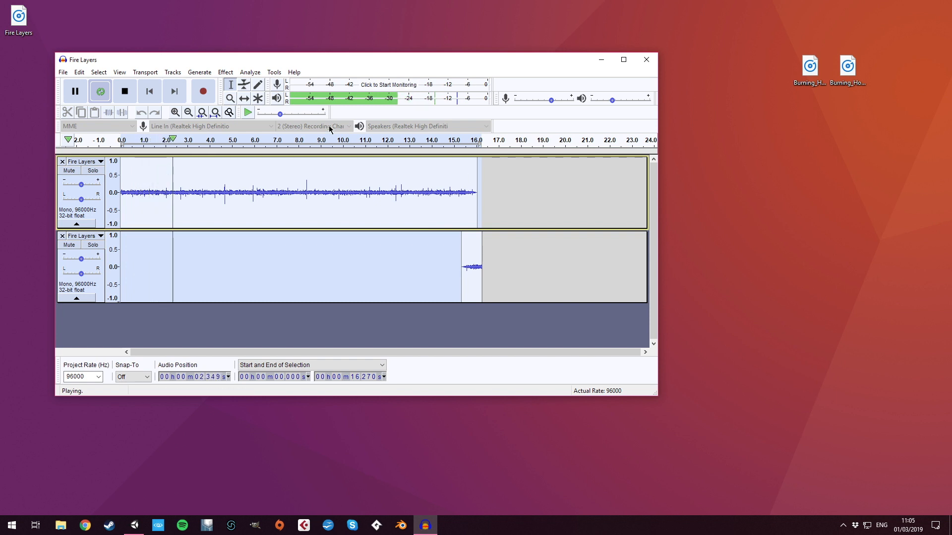
left_click(131, 90)
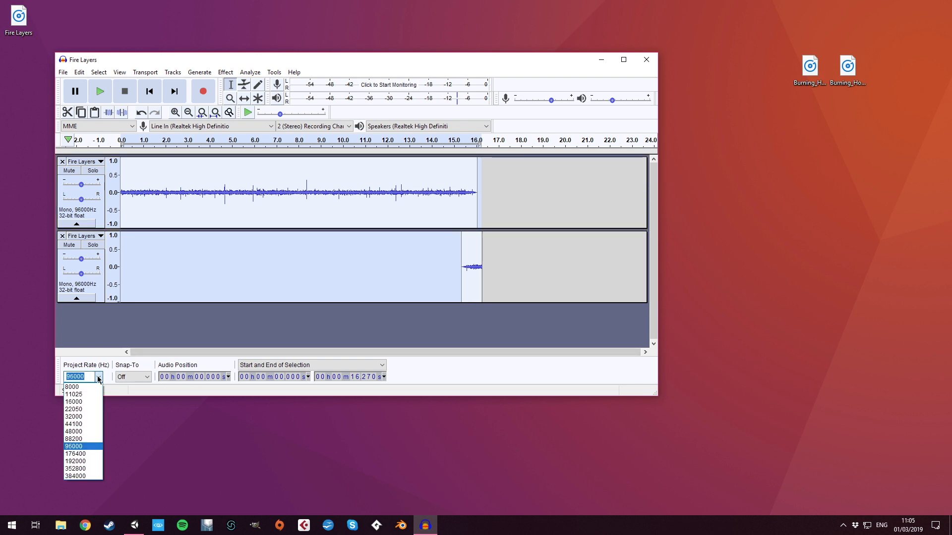
Step: Set the project rate to 44100 Hz
left_click(85, 425)
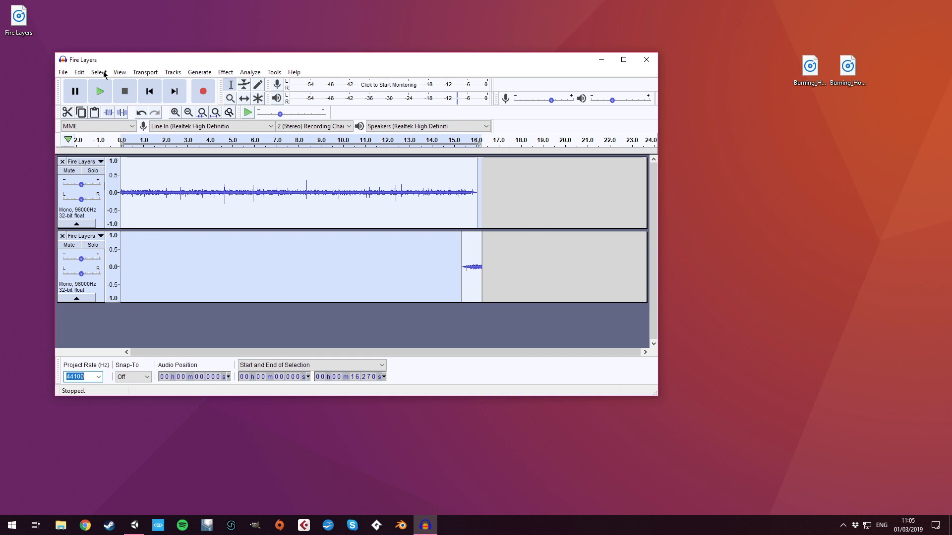
left_click(63, 72)
mouse_move(63, 72)
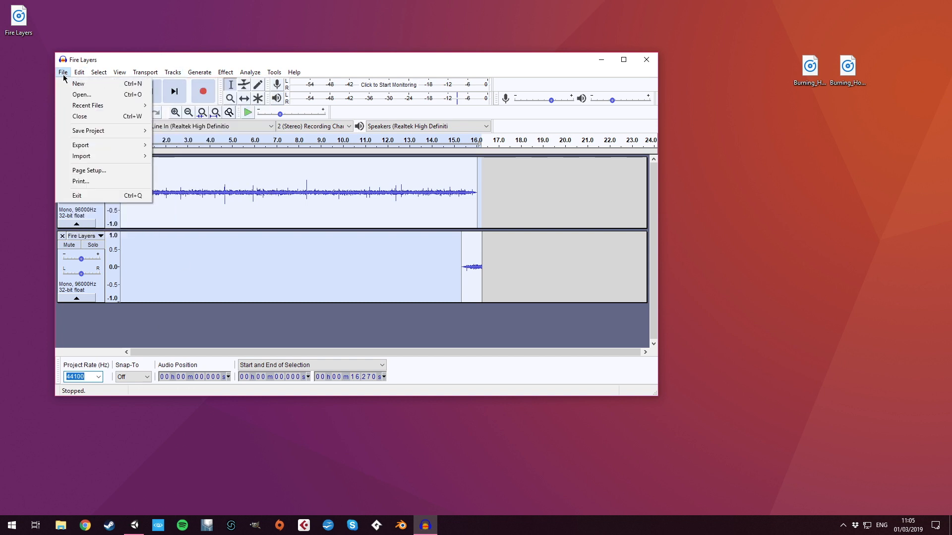
mouse_move(136, 159)
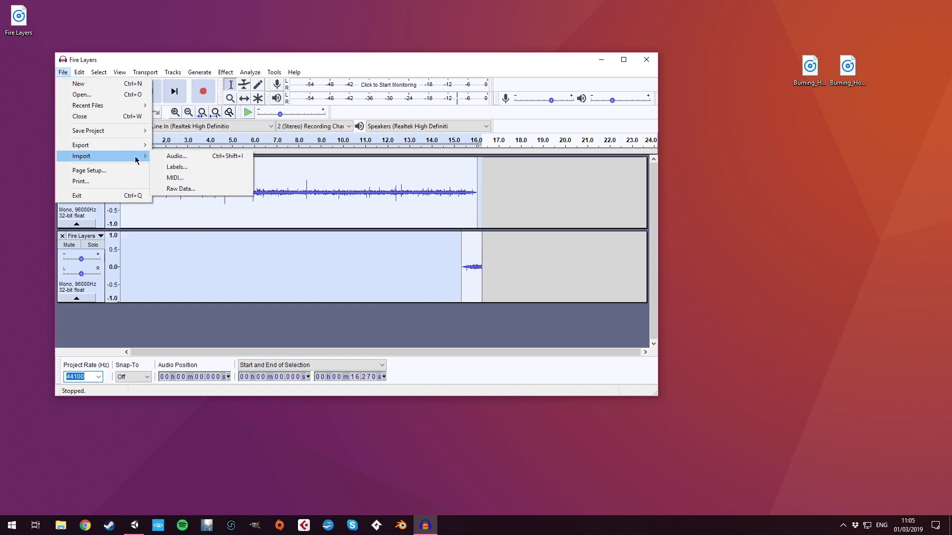
left_click(179, 158)
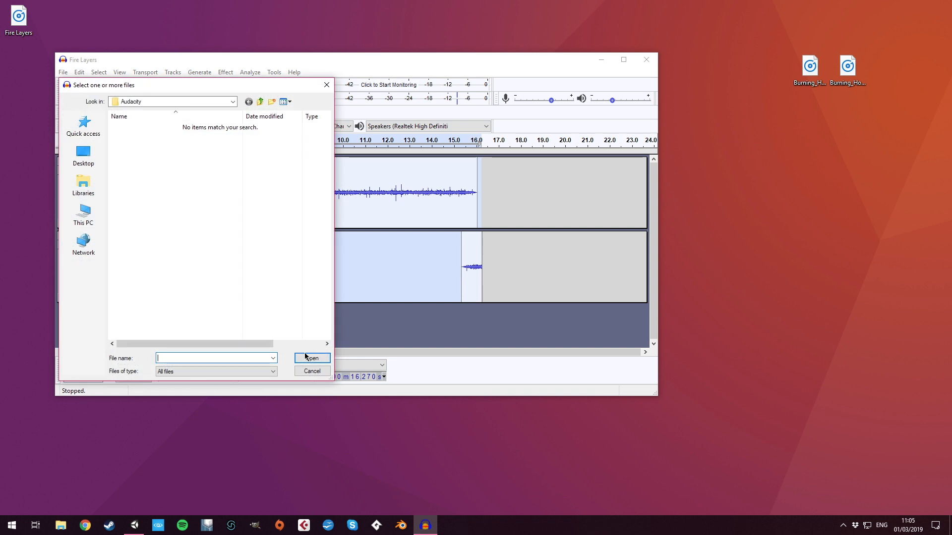
left_click(303, 376)
Step: Export the mix to the Desktop as Fire Loop in WAV signed 16-bit PCM, accepting the mono mixdown and existing metadata
left_click(63, 72)
mouse_move(113, 148)
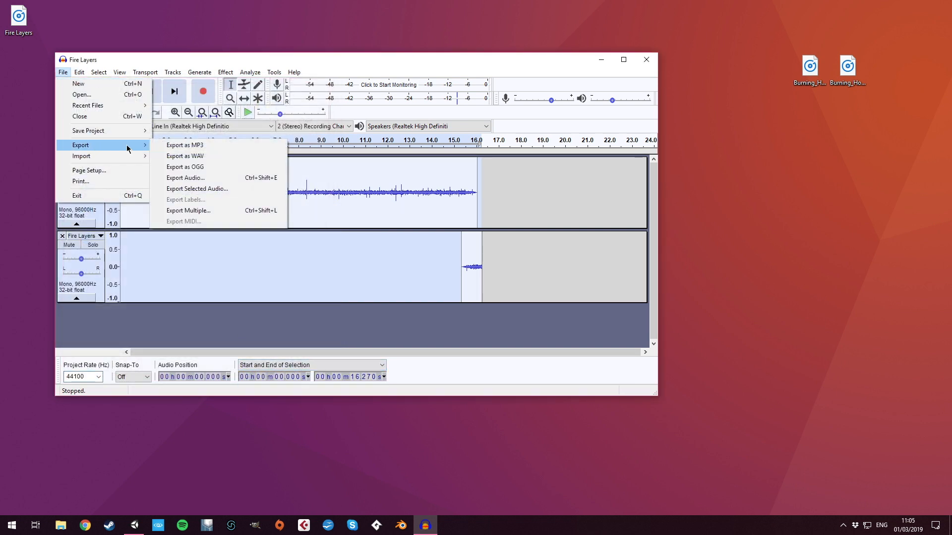
left_click(185, 156)
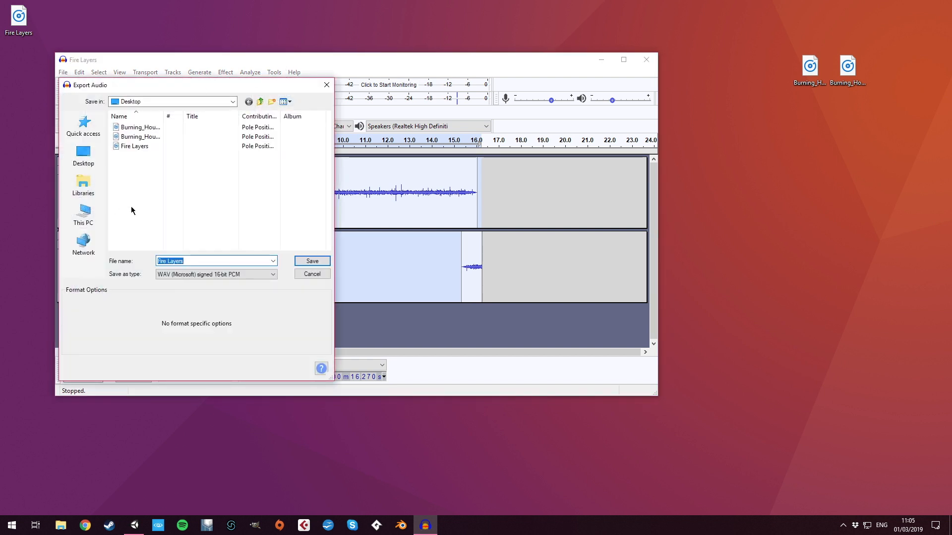
type("Fire ")
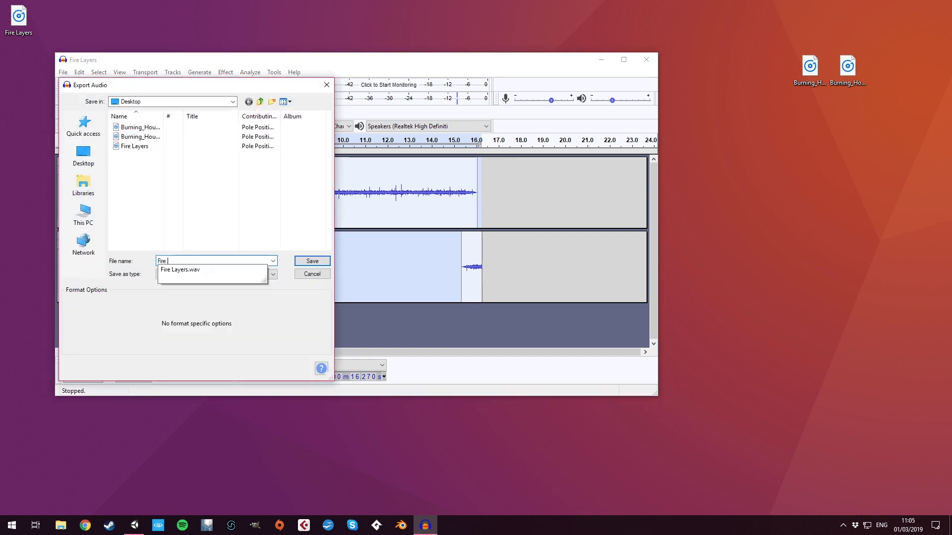
type("Loop")
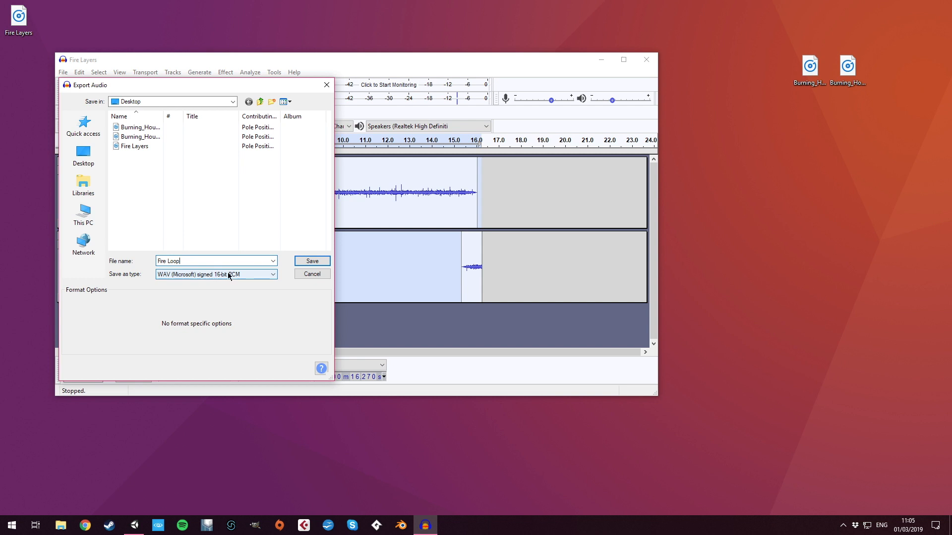
left_click(271, 275)
left_click(258, 284)
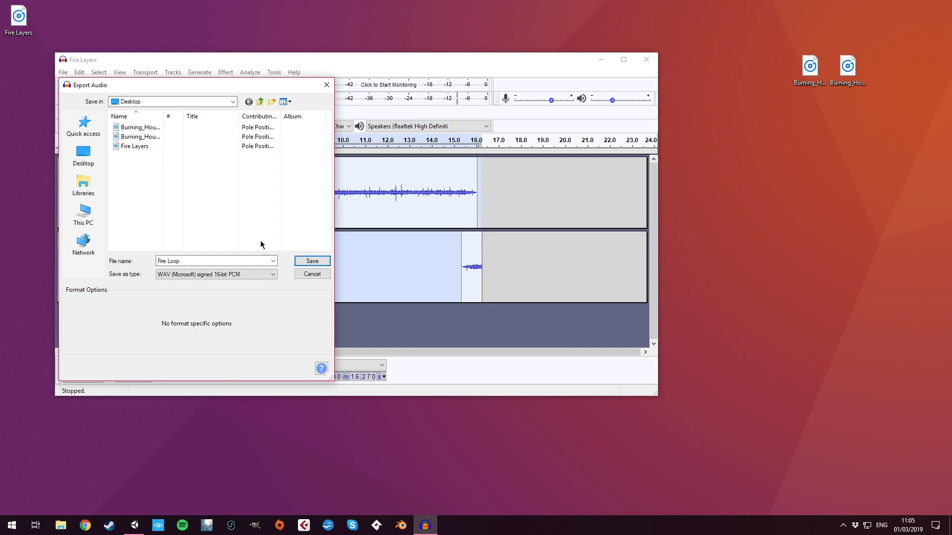
left_click(312, 261)
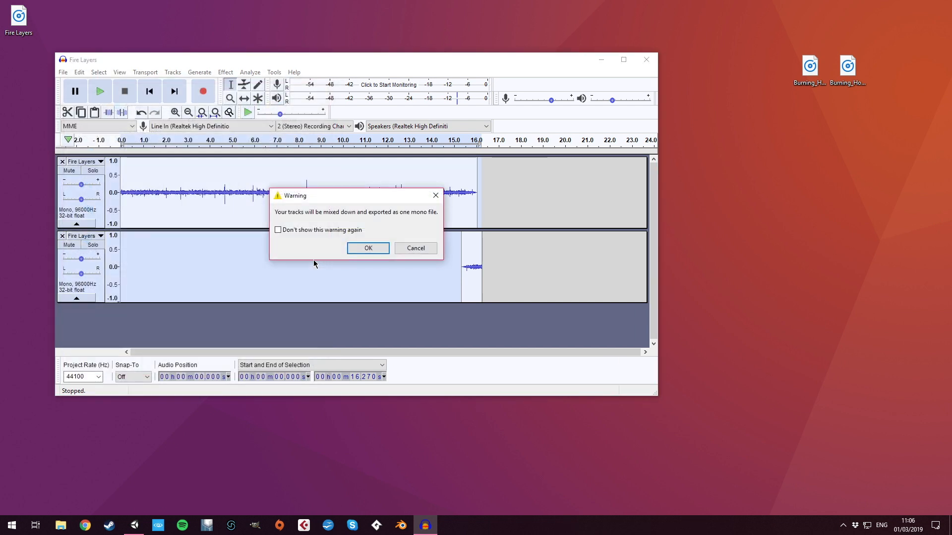
left_click(373, 255)
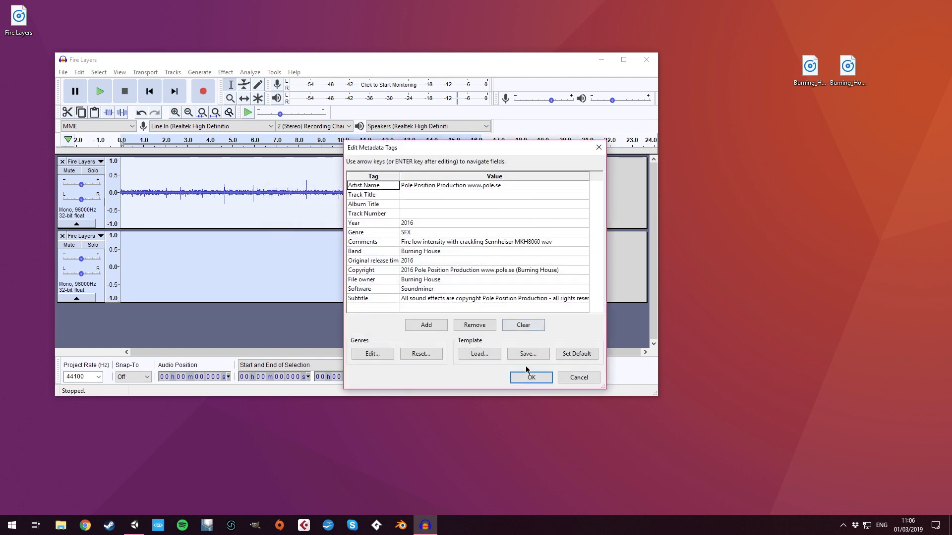
left_click(523, 379)
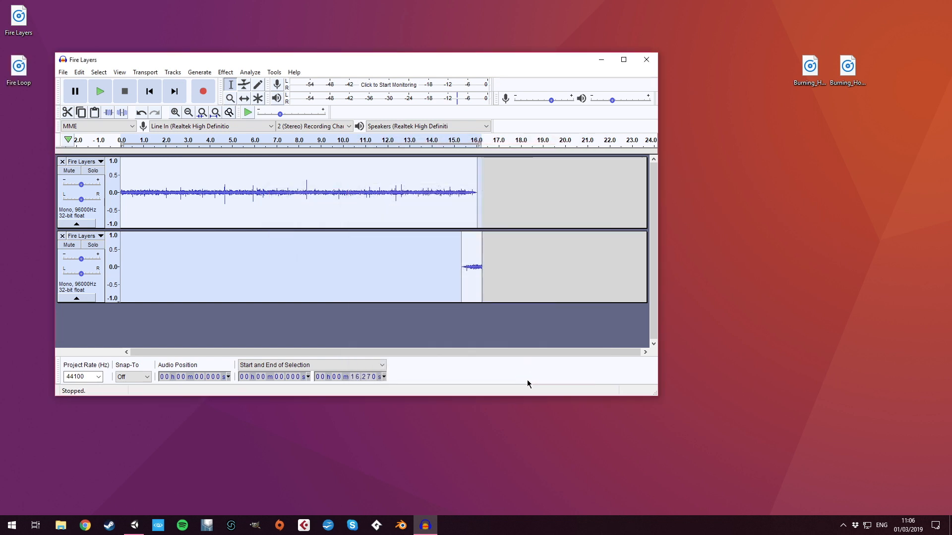
Step: Delete Fire Layers and the two Burning House recordings from the desktop, and move Fire Loop to the desktop's upper-right corner
left_click_drag(3, 75, 795, 174)
mouse_move(19, 17)
left_mouse_down()
mouse_move(833, 30)
mouse_move(847, 17)
left_mouse_up()
left_click_drag(940, 10, 752, 88)
key("Delete")
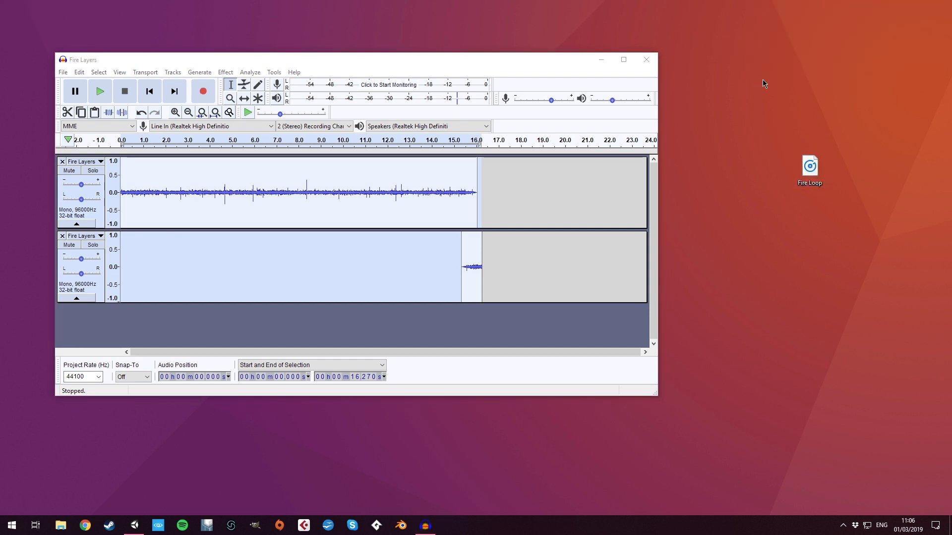
left_click_drag(807, 164, 920, 22)
left_click(775, 147)
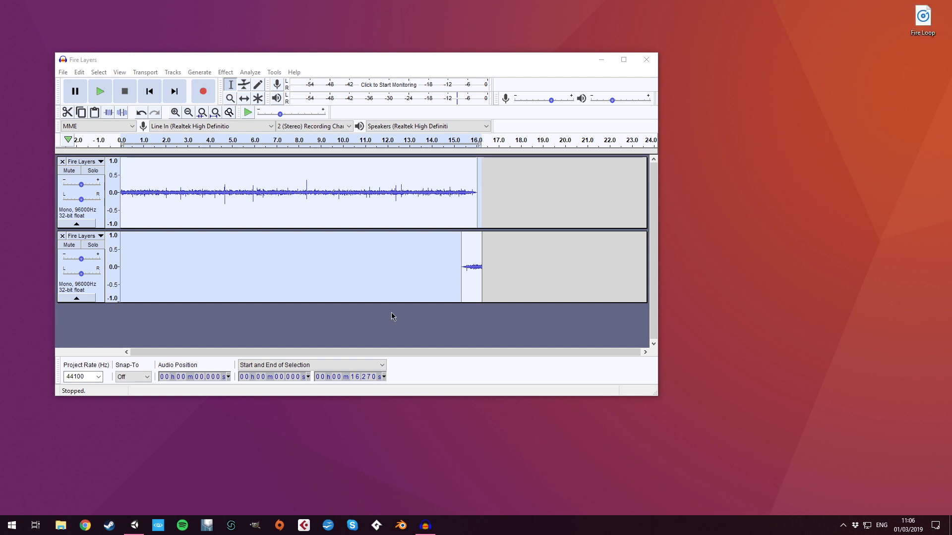
Step: Close the Fire Layers project in Audacity without saving and switch to the Sun Temple project in Unity
left_click(646, 59)
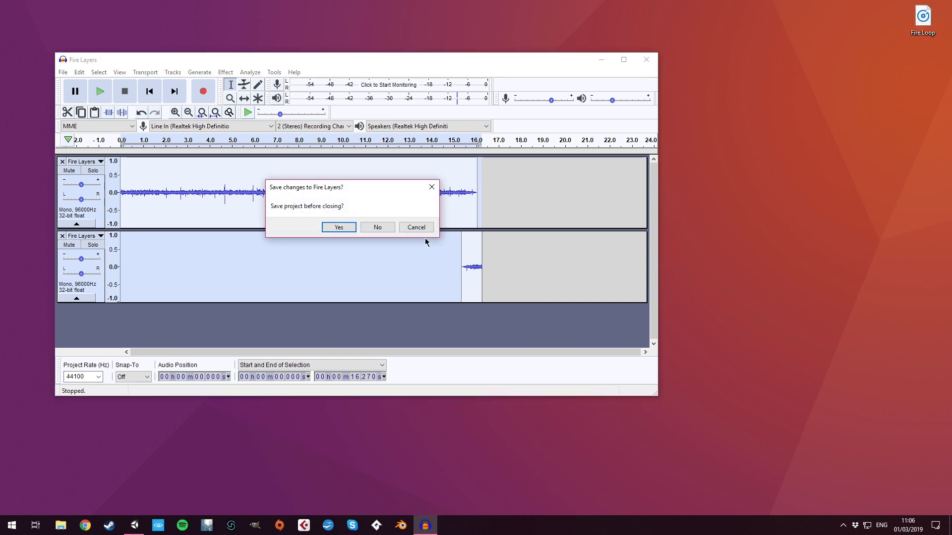
left_click(377, 227)
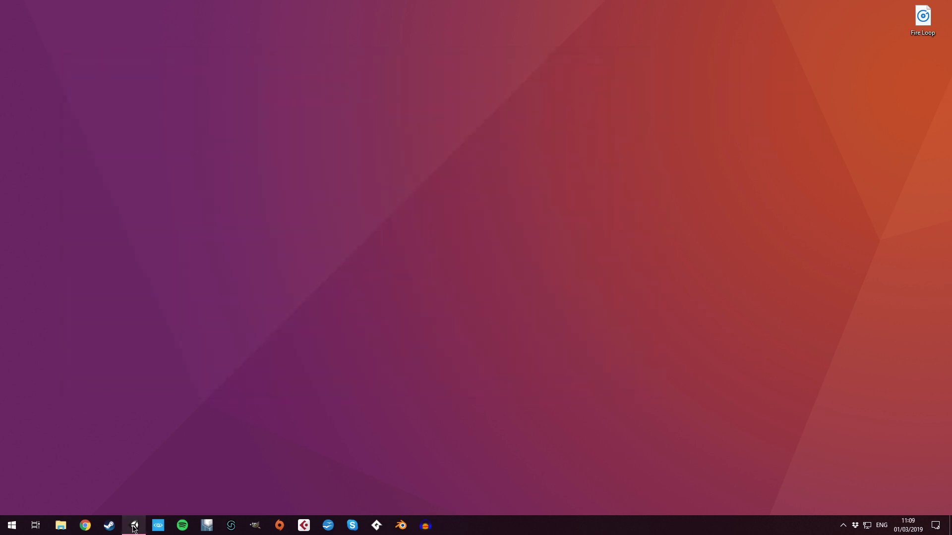
left_click(135, 527)
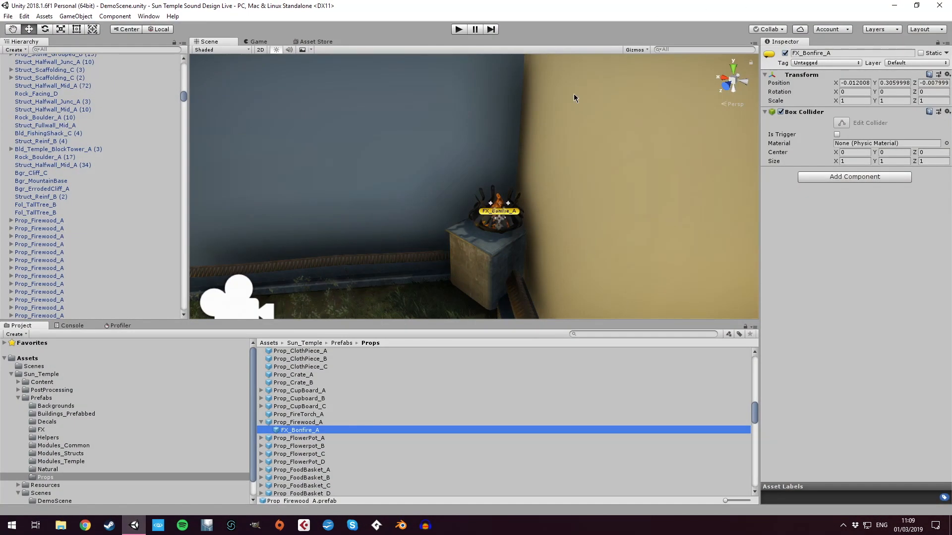
Step: Create a folder named Audio directly under Assets
left_click(27, 358)
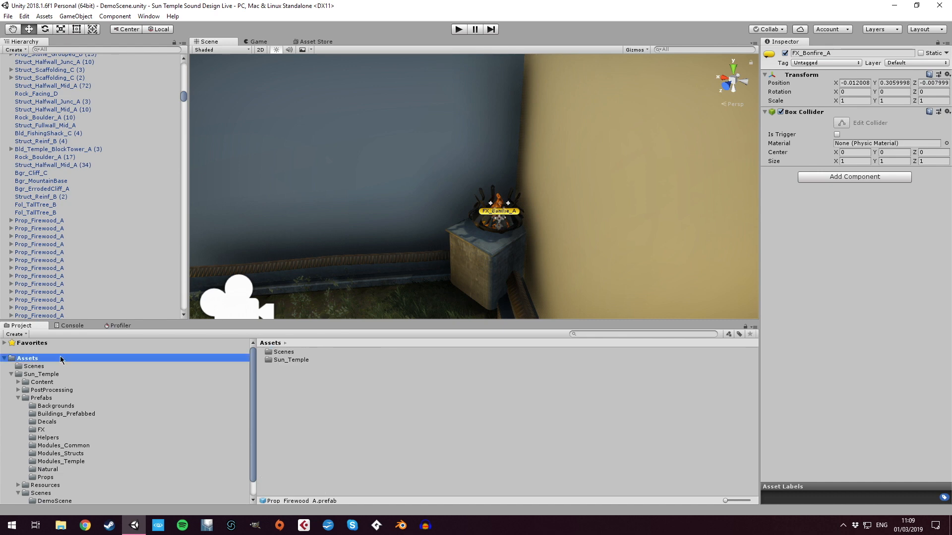
right_click(276, 376)
mouse_move(341, 175)
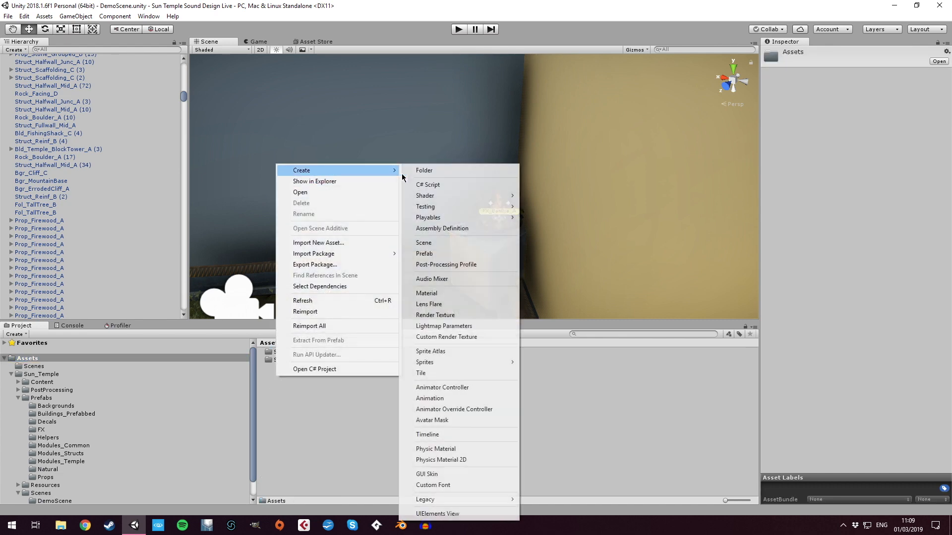
left_click(417, 172)
type("Audi")
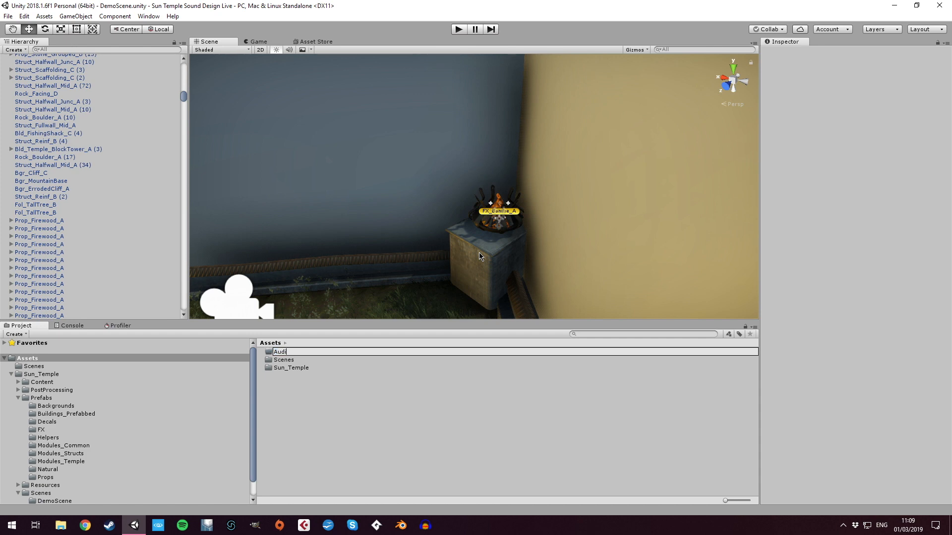
type("o")
key("Return")
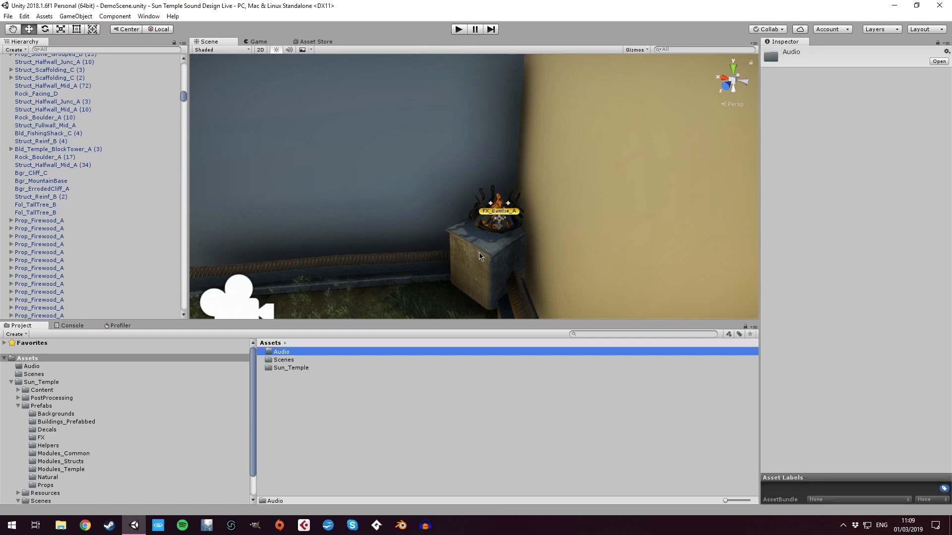
Step: Import Fire Loop from the desktop into the Audio folder and open that folder
left_click(916, 5)
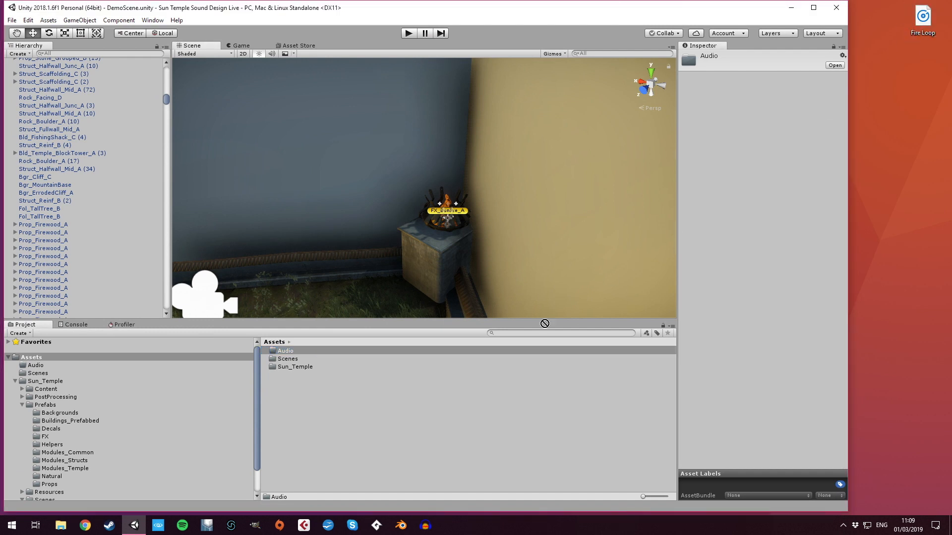
left_click_drag(544, 323, 284, 351)
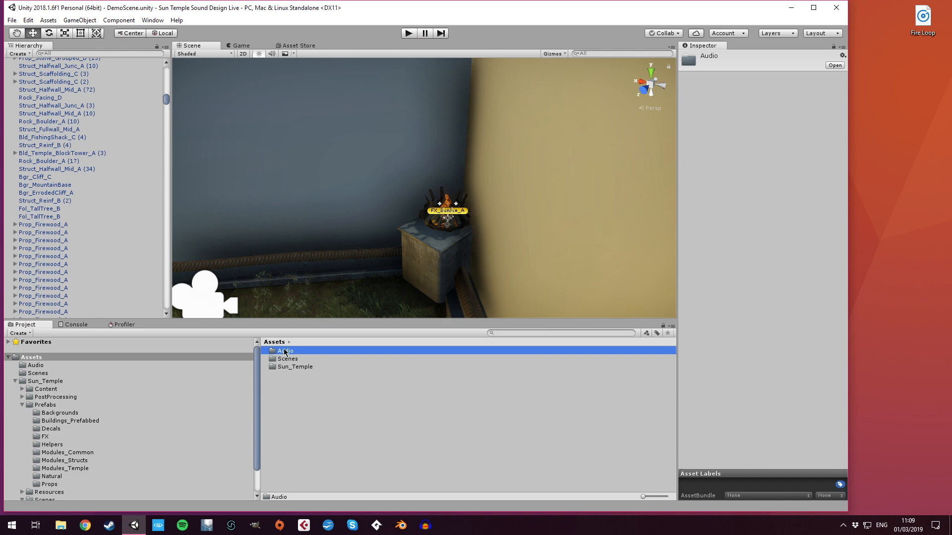
double_click(285, 352)
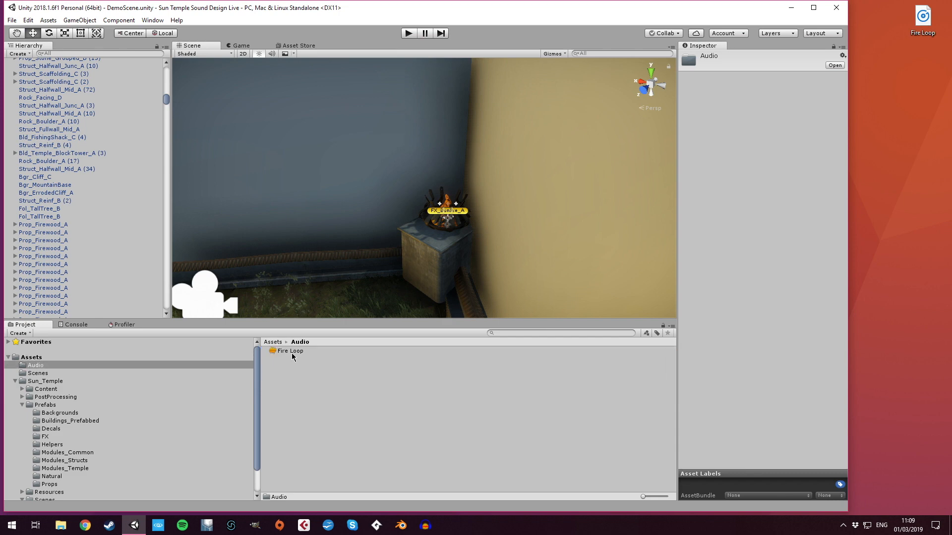
Step: Preview the Fire Loop clip with looping enabled, with the editor window maximized, and turn the preview off again
left_click(292, 353)
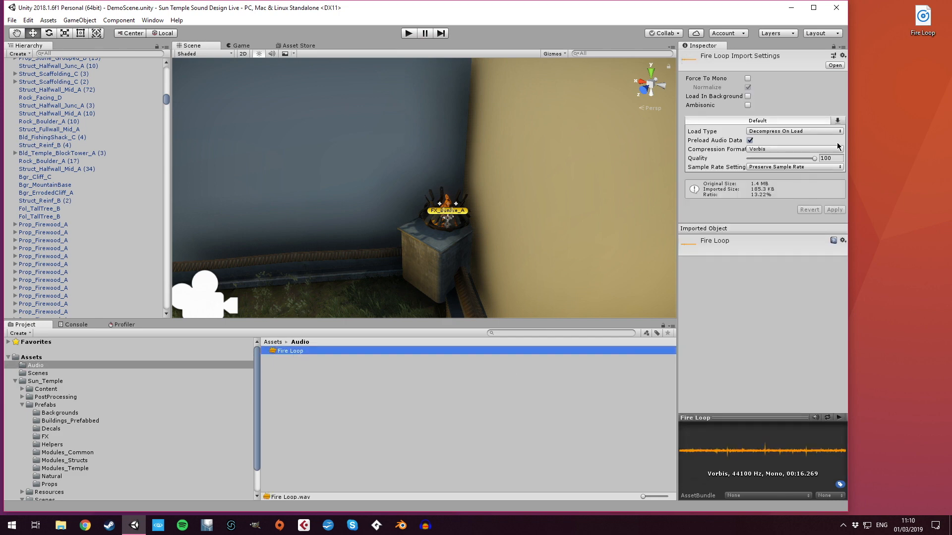
left_click(813, 8)
left_click(932, 423)
left_click(926, 445)
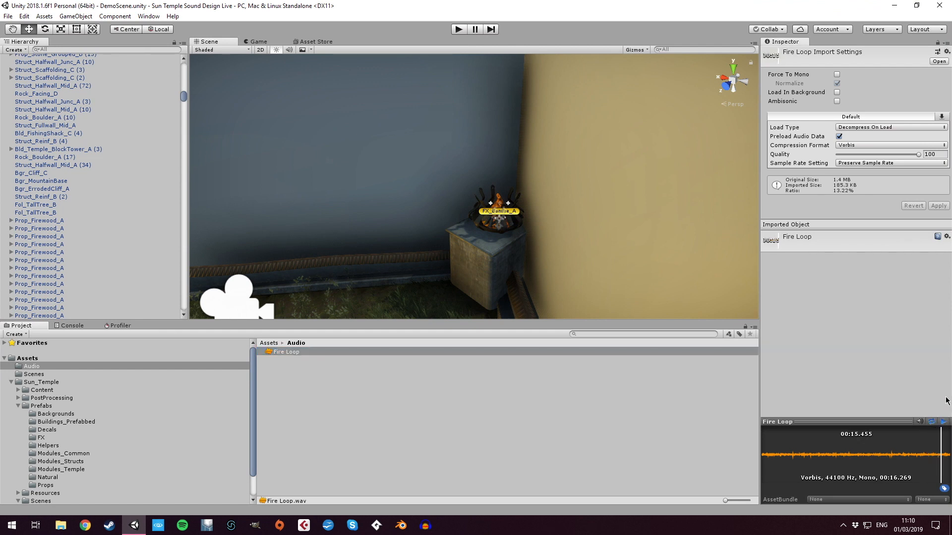
left_click(931, 422)
left_click(943, 422)
Step: Locate the Prop_Firewood_A prefab asset from the firewood prop in the scene and select its FX_Bonfire_A child
left_click(46, 221)
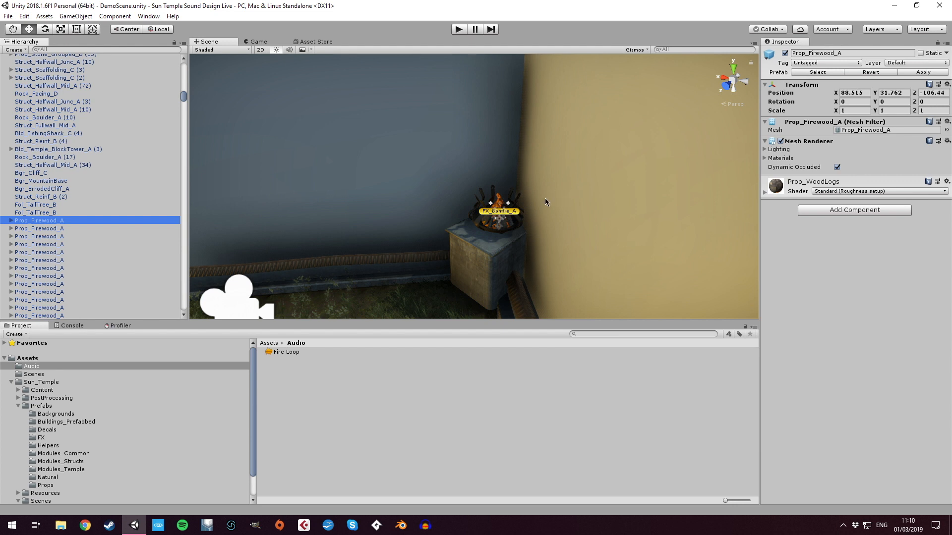
left_click(502, 213)
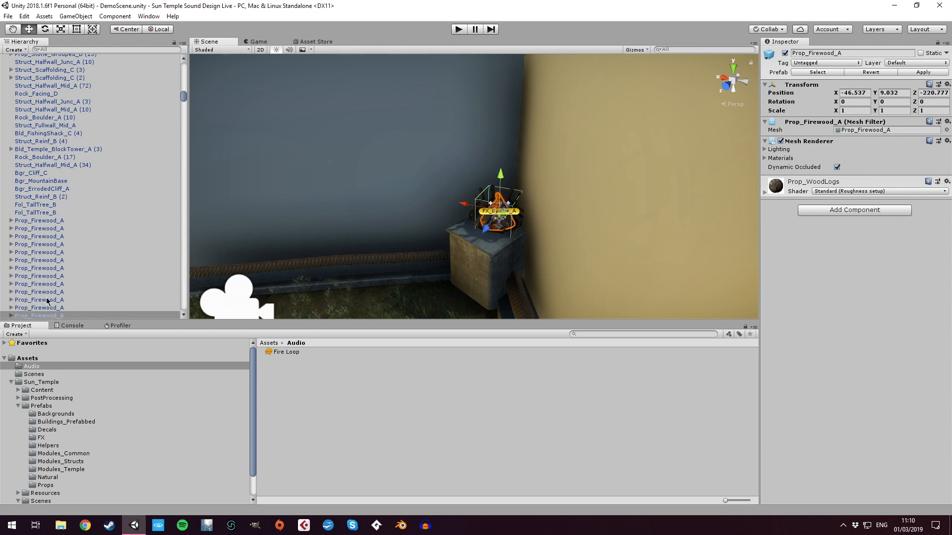
scroll(49, 297, "down", 3)
left_click(818, 71)
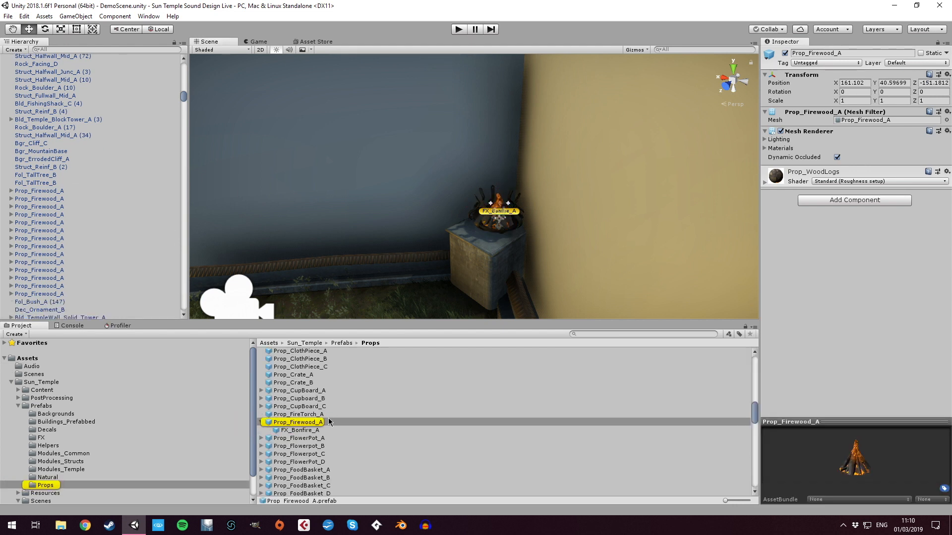
left_click(300, 430)
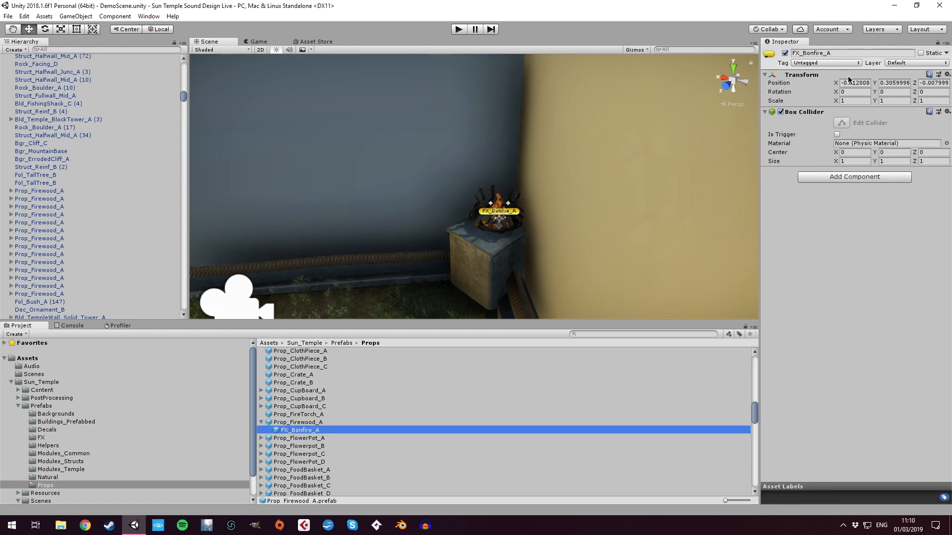
Step: Add an Audio Source component to the FX_Bonfire_A object
left_click(849, 176)
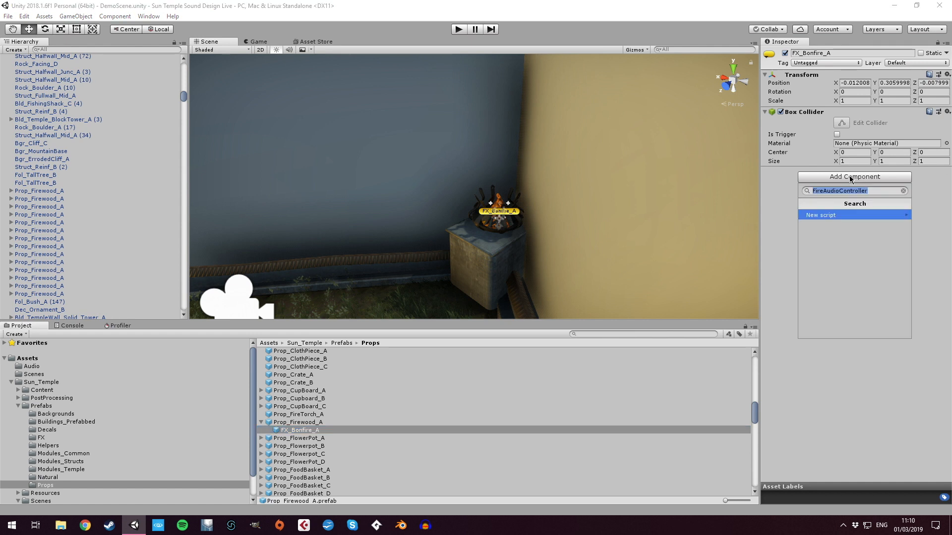
type("AudioS")
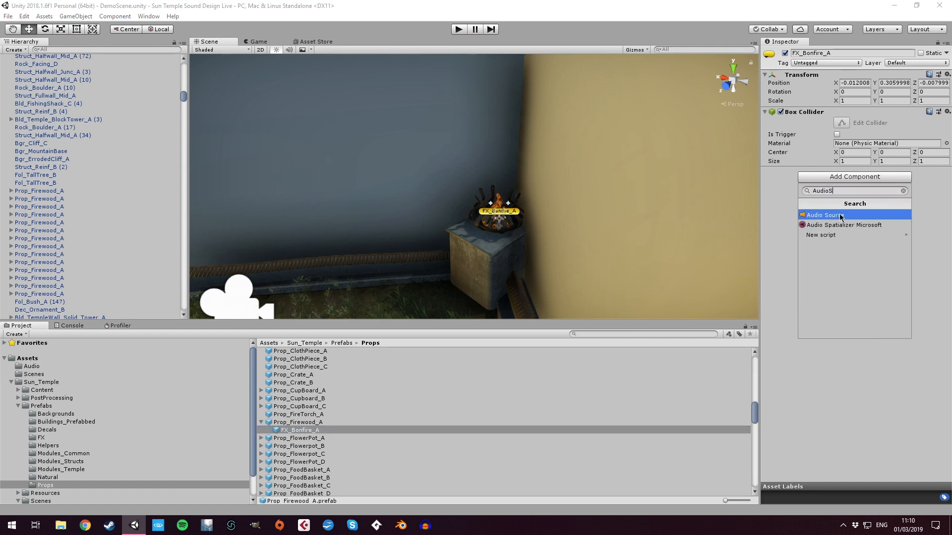
left_click(840, 217)
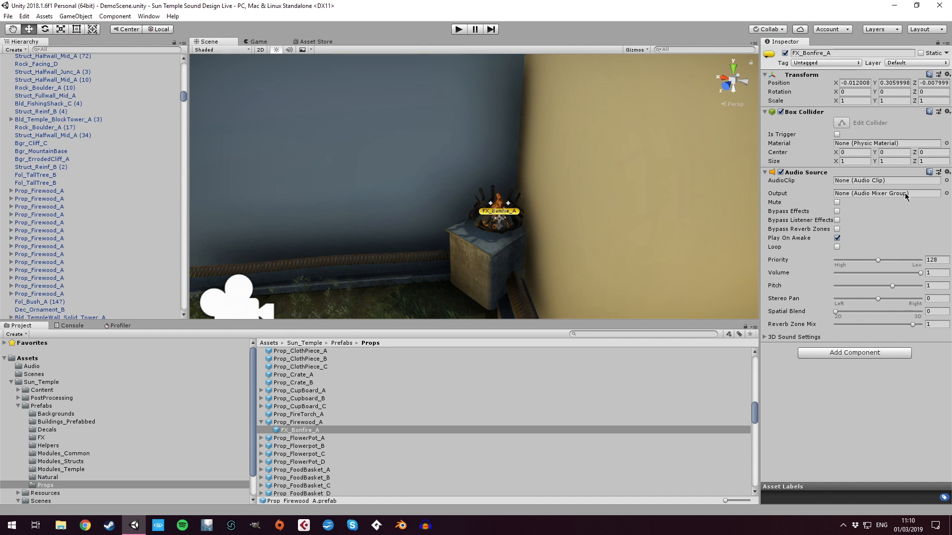
Step: Enable Loop on the Audio Source, assign Fire Loop as its clip and set Spatial Blend to 1
left_click(836, 247)
left_click(945, 181)
left_click(133, 166)
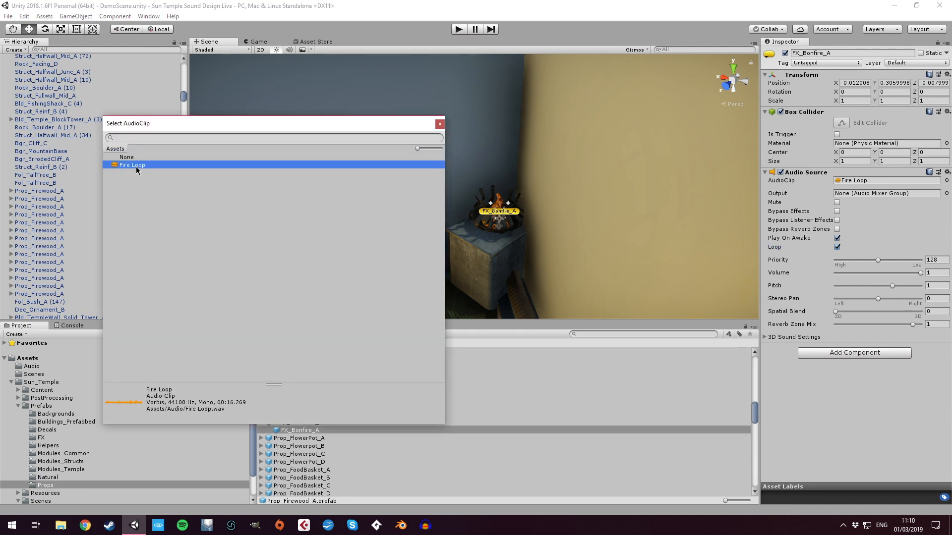
left_click(139, 166)
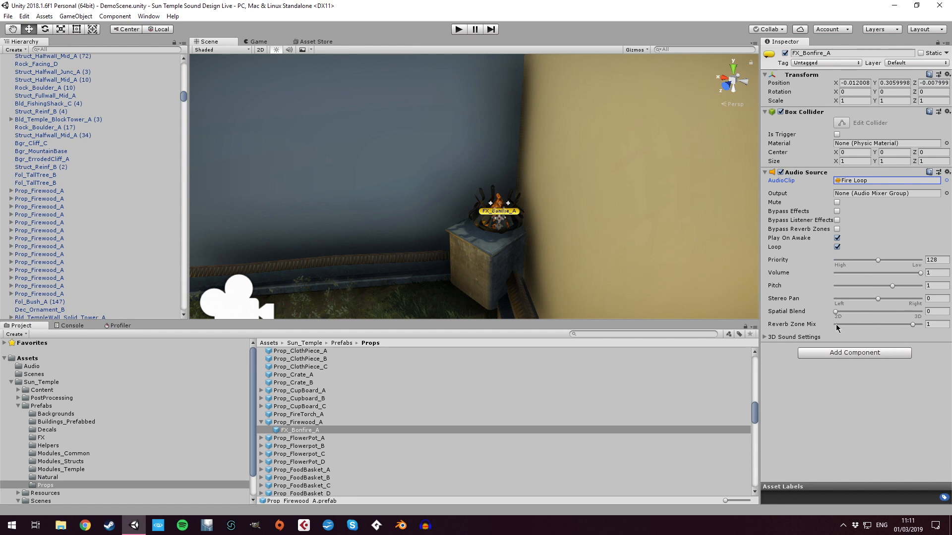
left_click_drag(835, 313, 926, 322)
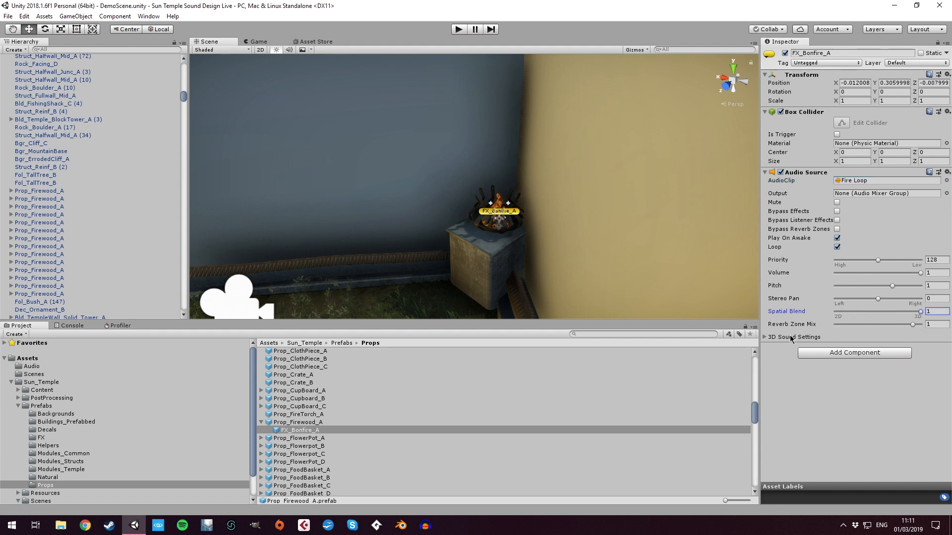
Step: Run the scene briefly to test the bonfire sound and exit play mode
left_click(459, 29)
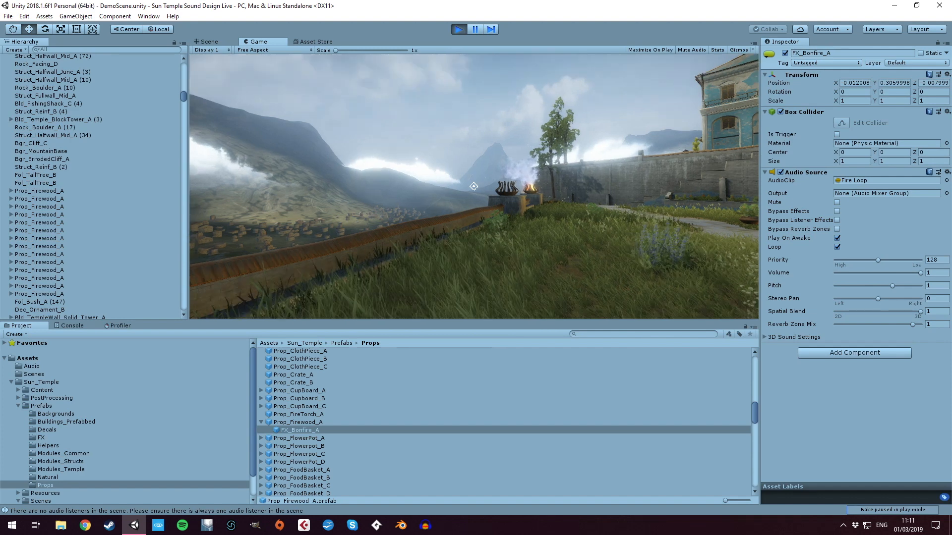
key("ctrl+p")
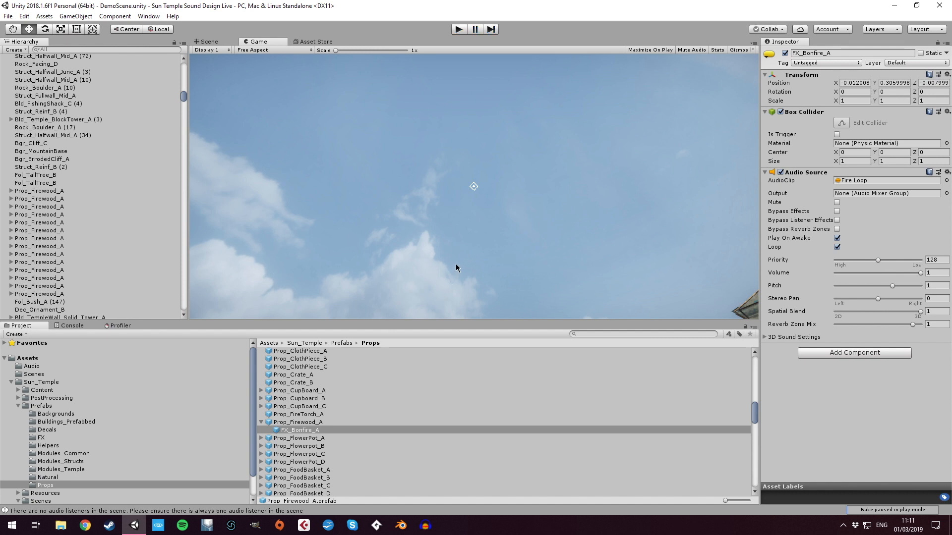
Step: Add an Audio Listener component to the Camera under FpsController
right_click_drag(442, 148, 394, 181)
left_click(352, 206)
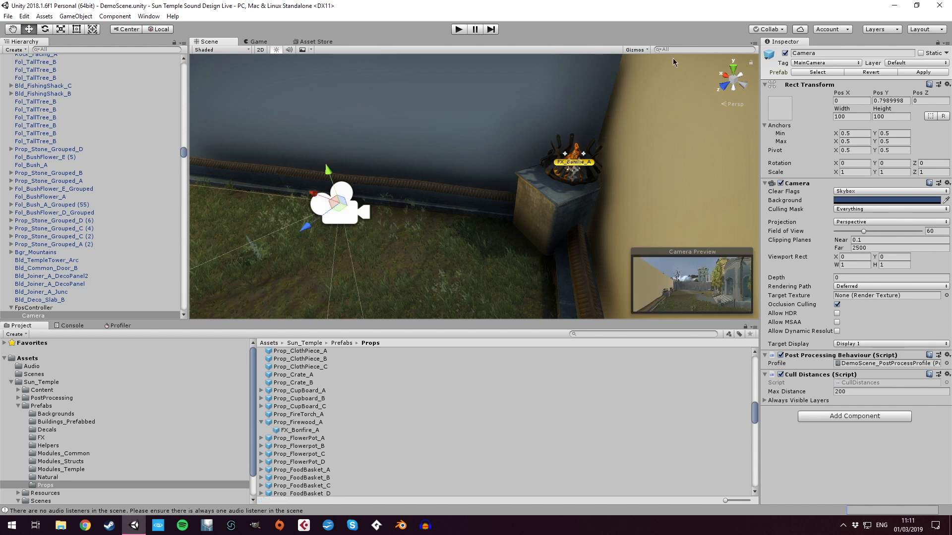
left_click(836, 418)
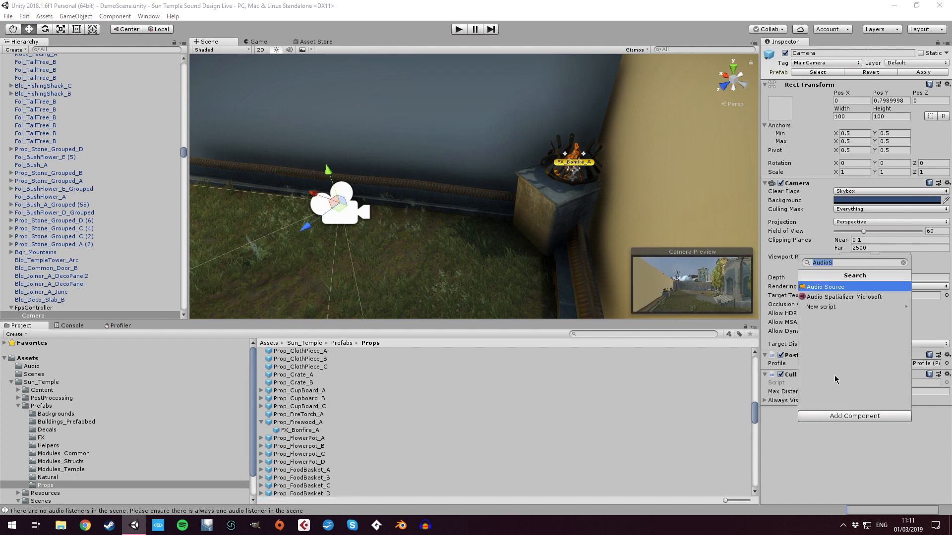
type("audioli")
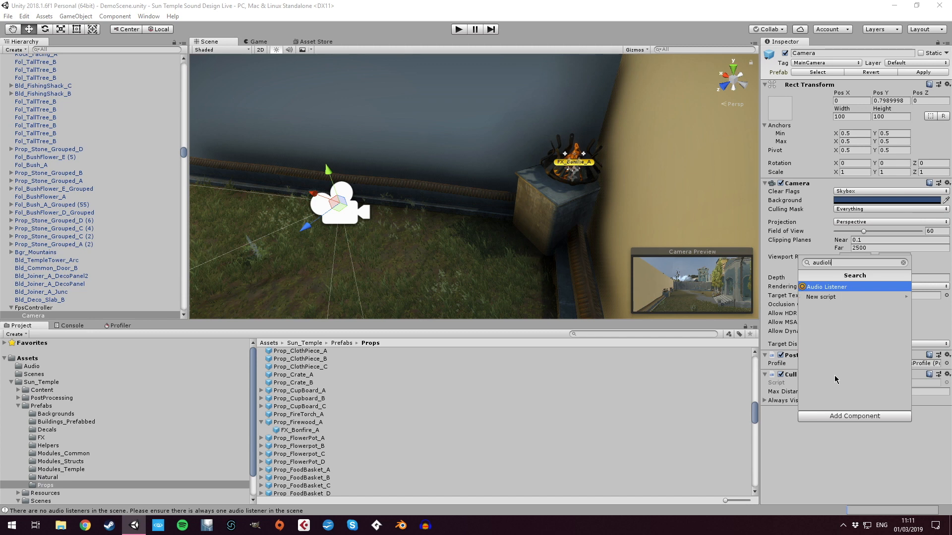
left_click(832, 287)
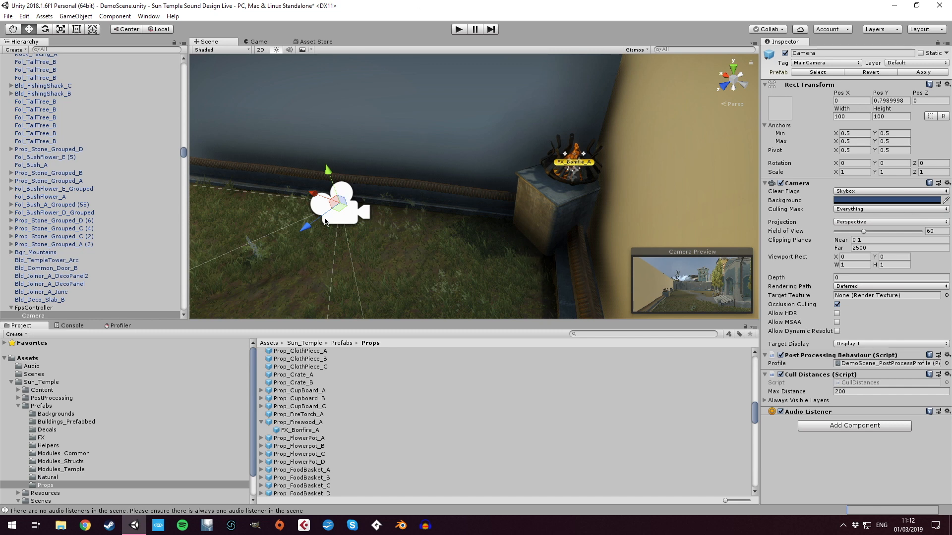
Step: Play the scene, walk towards and past the bonfires to hear how the fire sound changes with distance, and stop playing
left_click(458, 30)
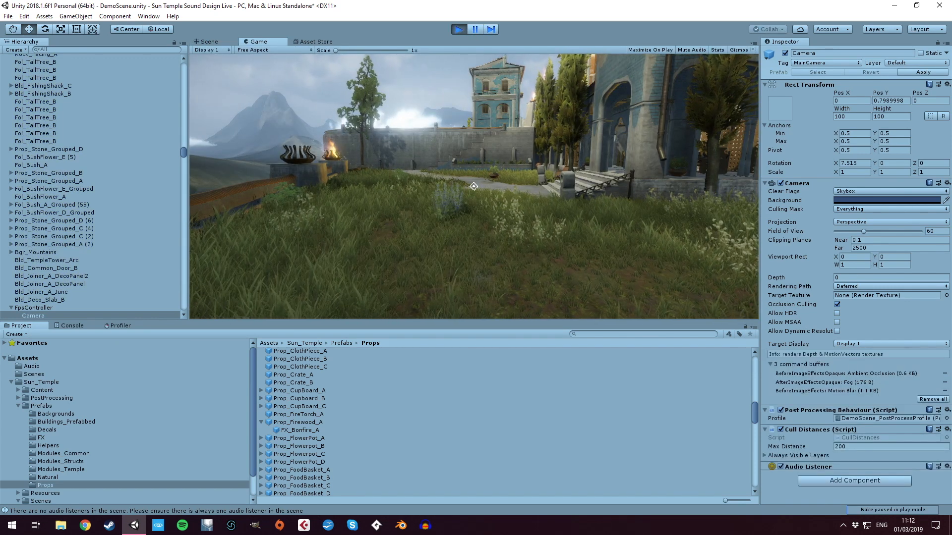
key("w")
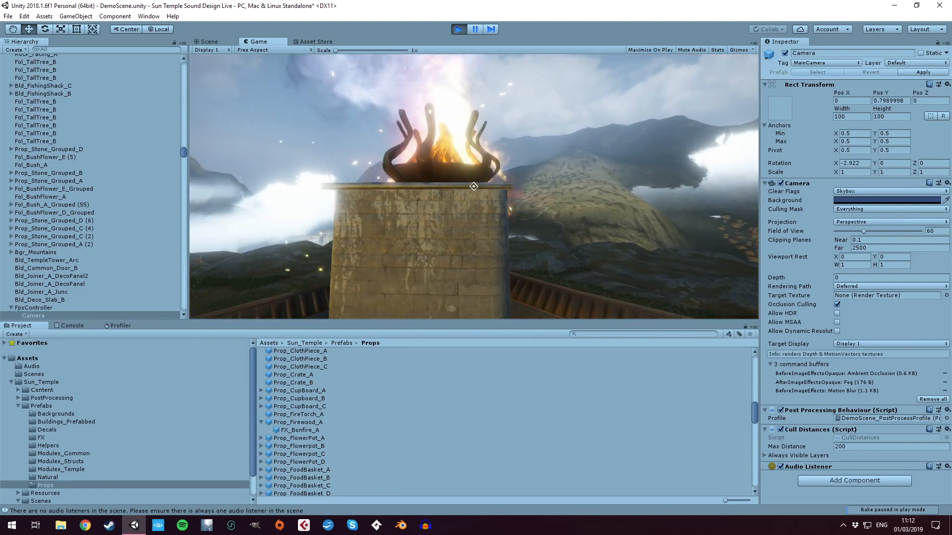
key("w")
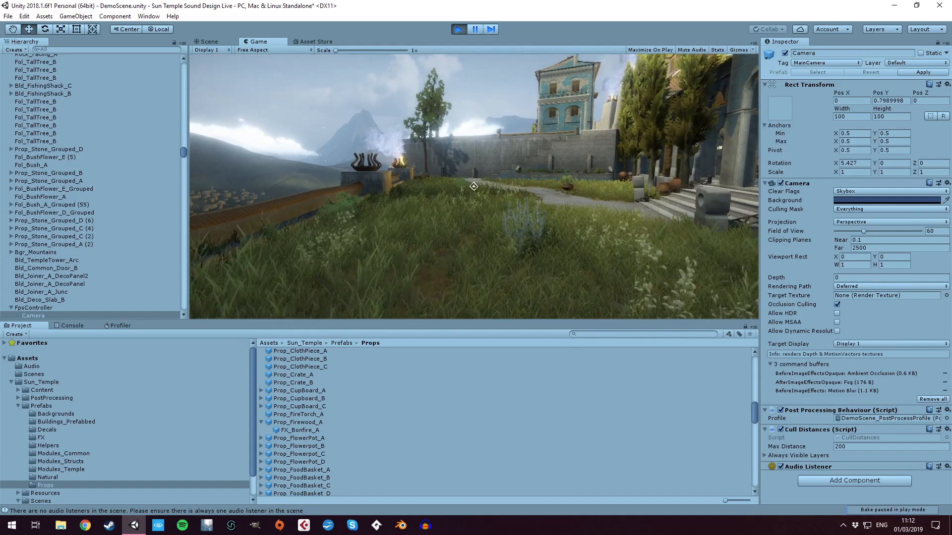
key("w")
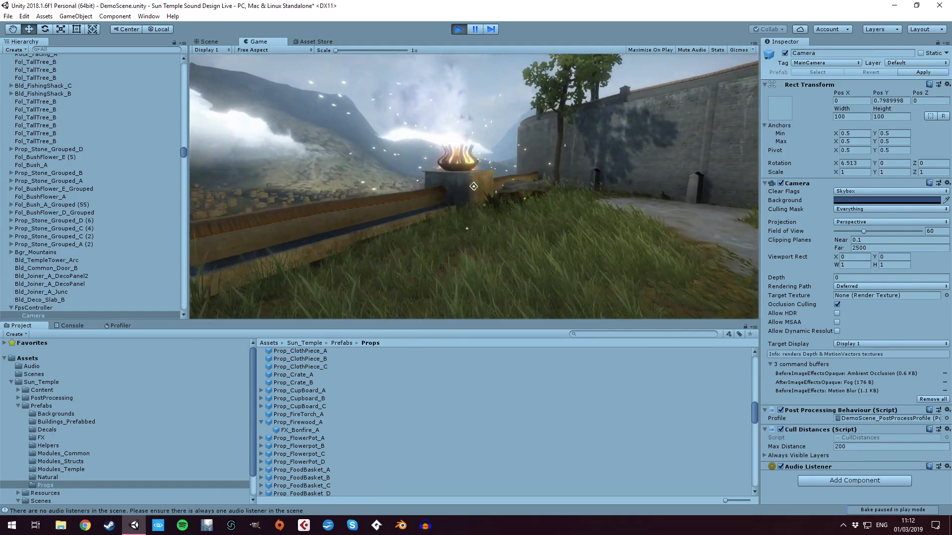
key("w")
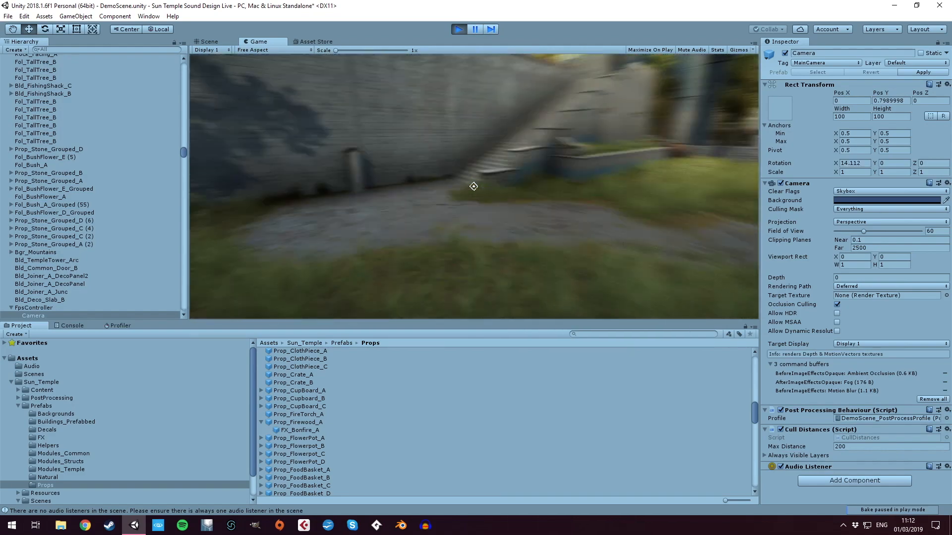
key("w")
key("w")
key("w")
key("w")
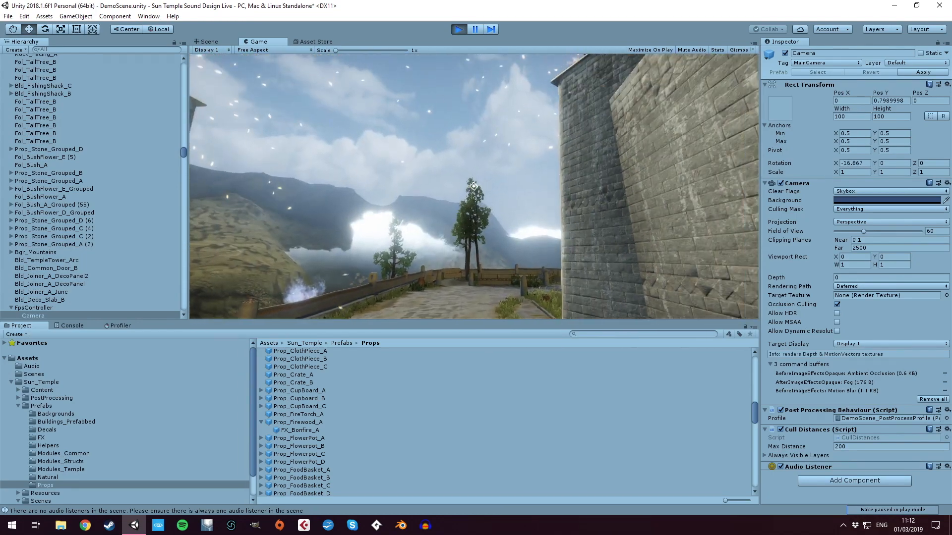
key("s")
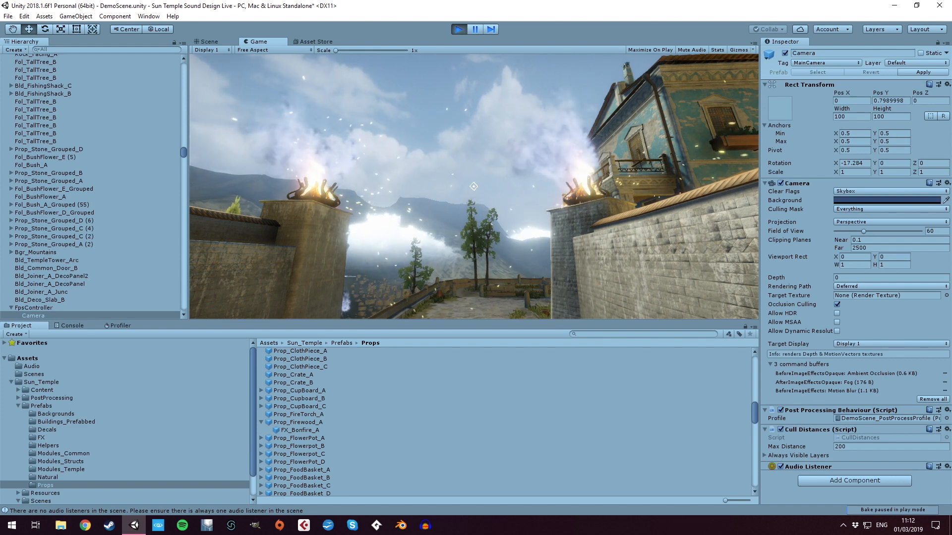
left_click(457, 30)
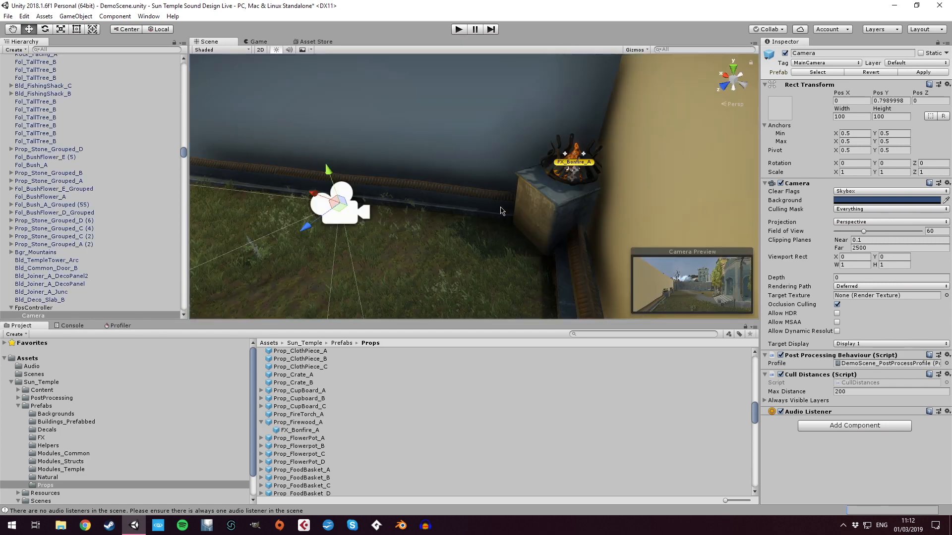
left_click_drag(501, 206, 550, 130, "alt")
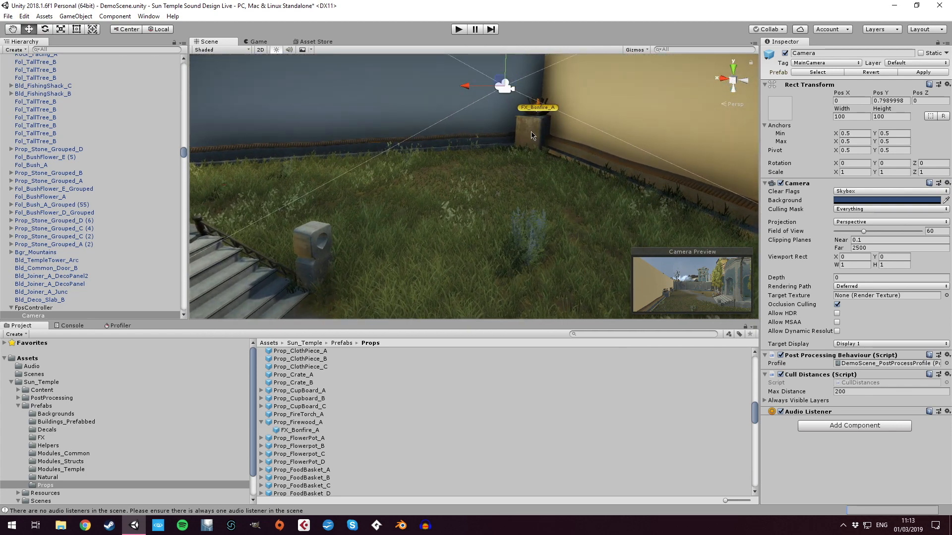
left_click_drag(475, 228, 489, 194, "alt")
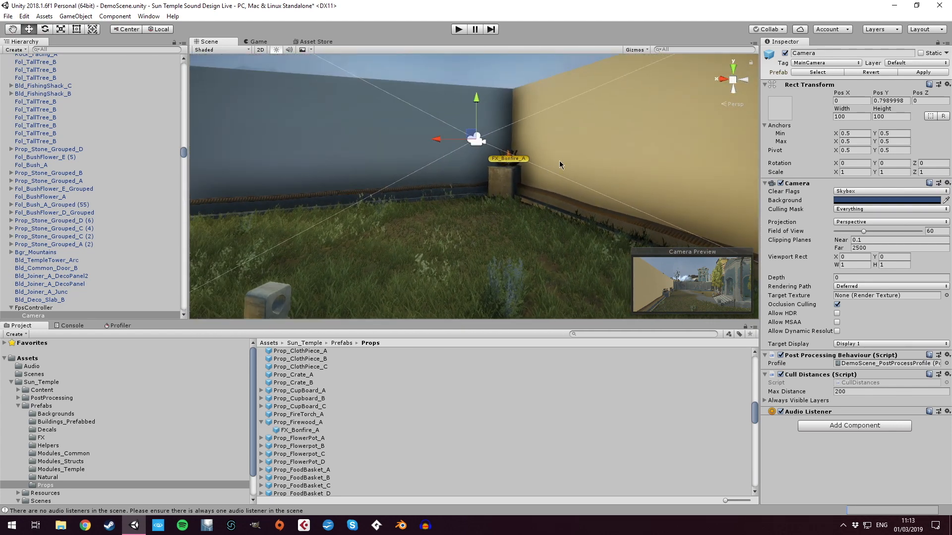
right_click_drag(527, 222, 615, 198)
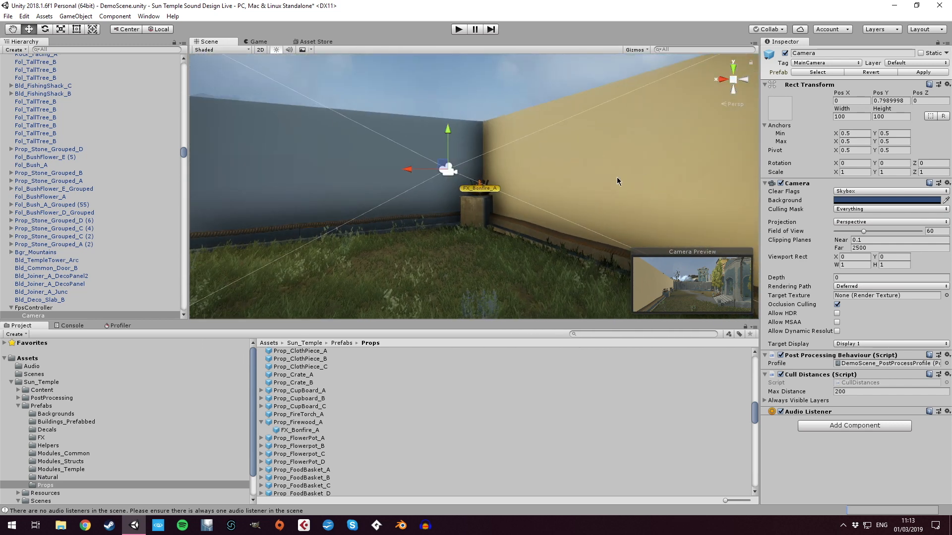
right_click_drag(652, 160, 115, 171)
right_click_drag(482, 216, 597, 194)
right_click_drag(399, 214, 313, 216)
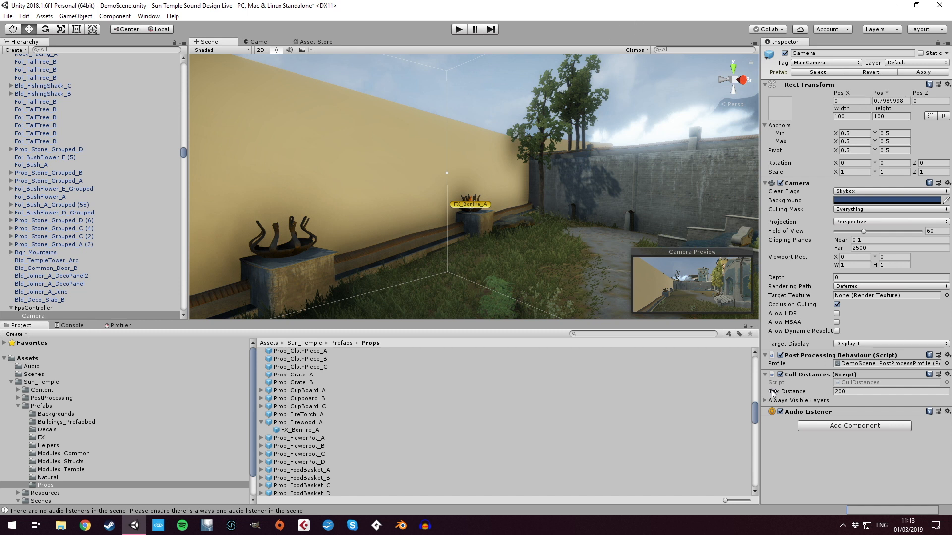
Step: Expand the 3D Sound Settings of the Audio Source on the prefab's FX_Bonfire_A child
left_click(297, 431)
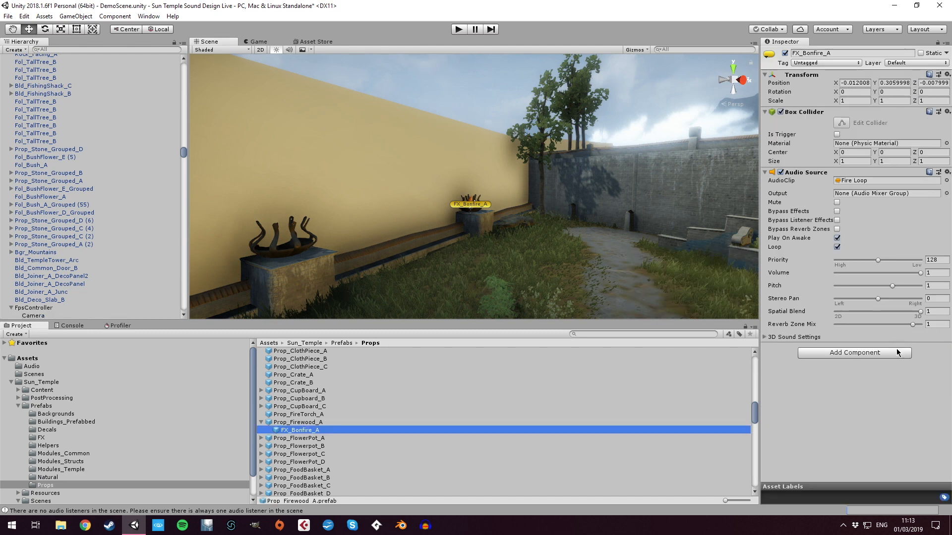
left_click(765, 338)
scroll(763, 323, "down", 3)
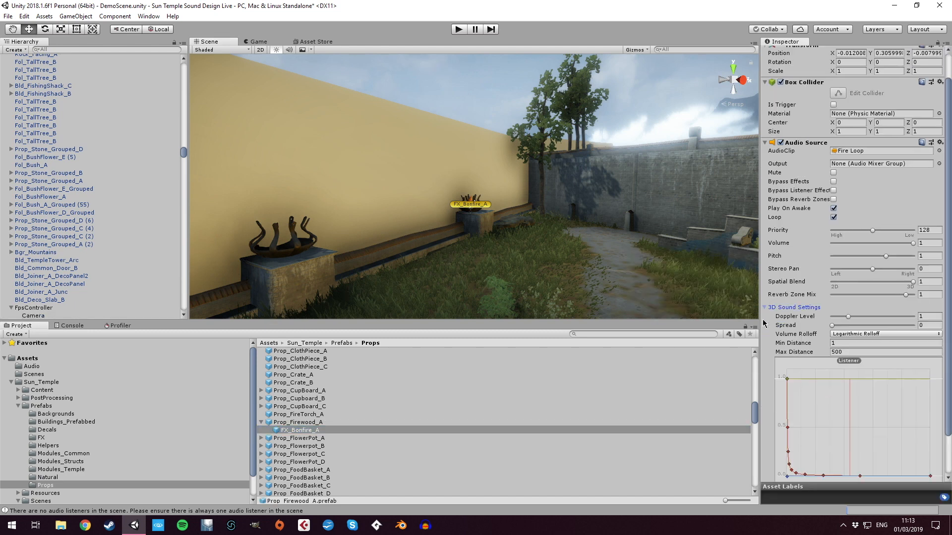
scroll(764, 323, "down", 3)
left_click(856, 306)
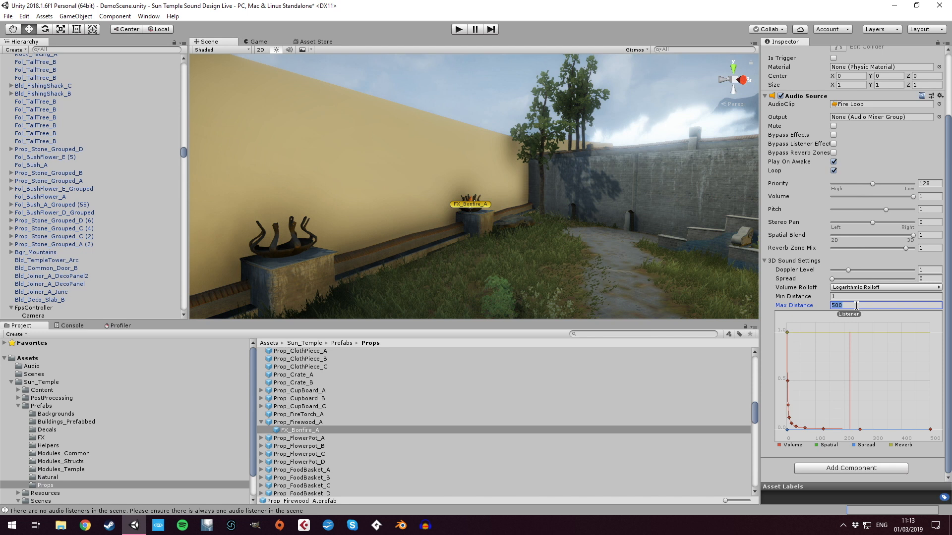
type("15")
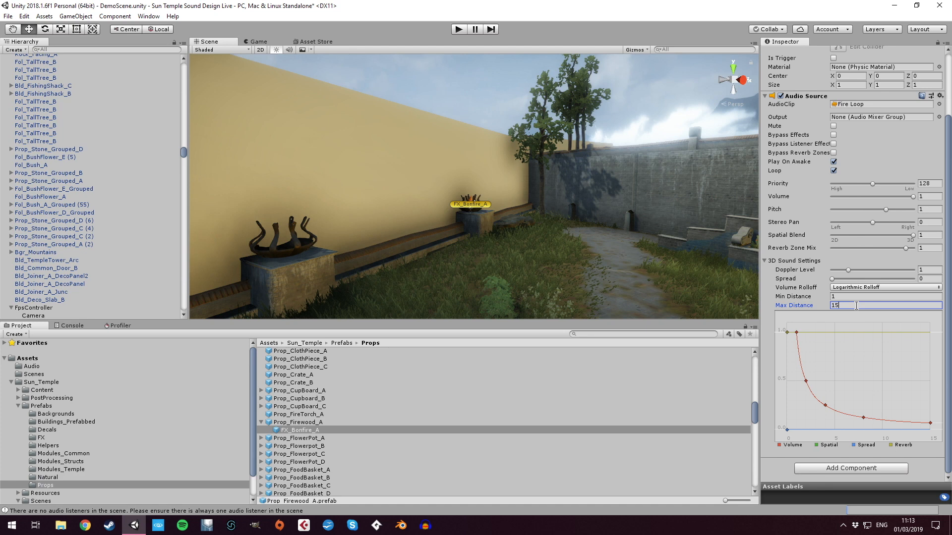
key("Escape")
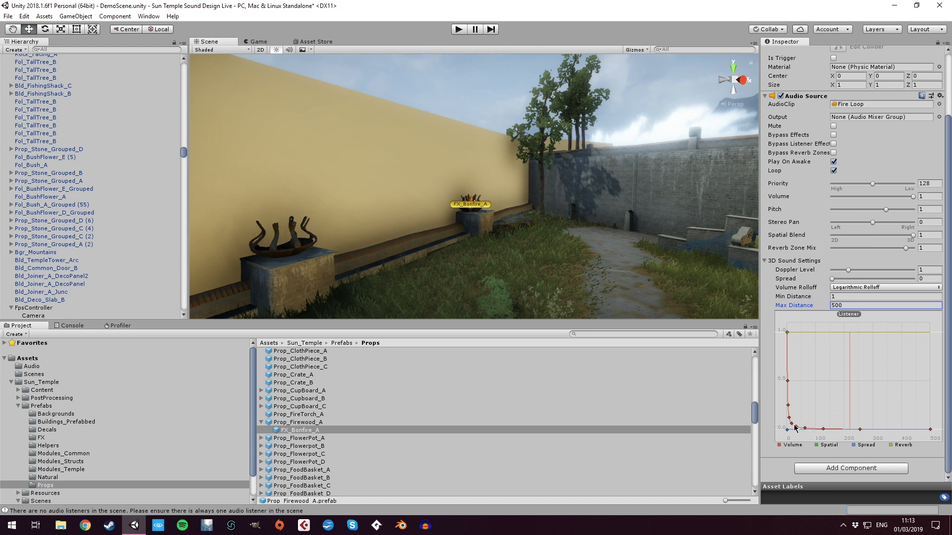
Step: Set the Max Distance of the bonfire's Audio Source to 15
left_click(845, 305)
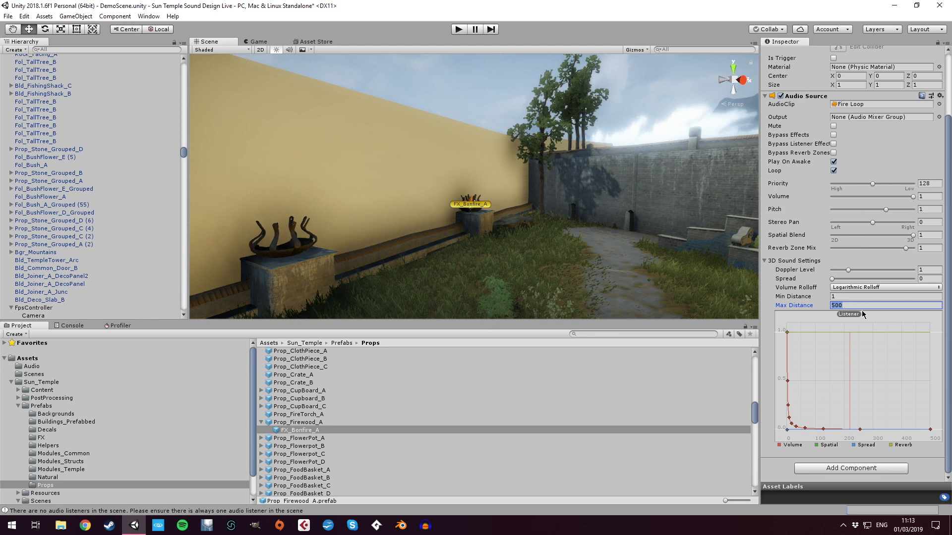
type("15")
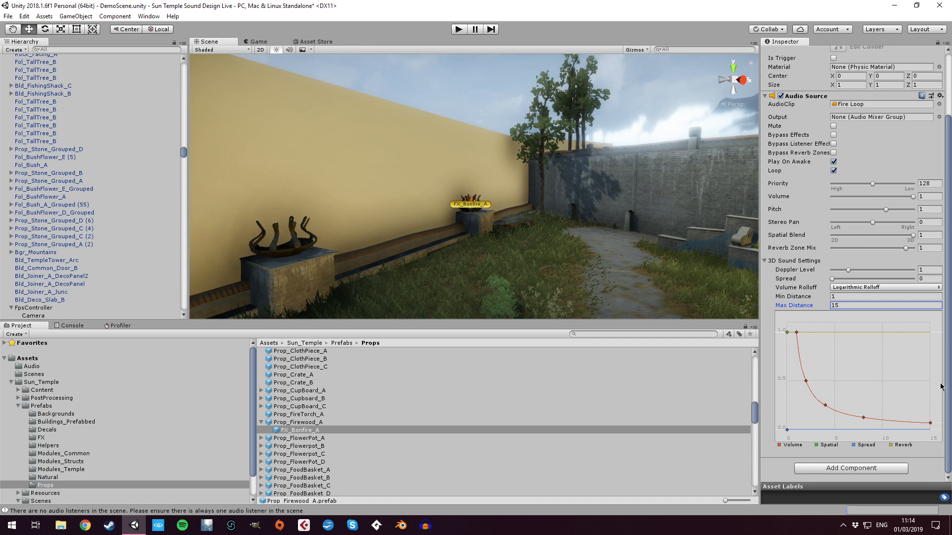
Step: Reshape the Volume rolloff curve by lowering its end point at distance 15 to zero and deleting the point near distance 8
left_click(930, 424)
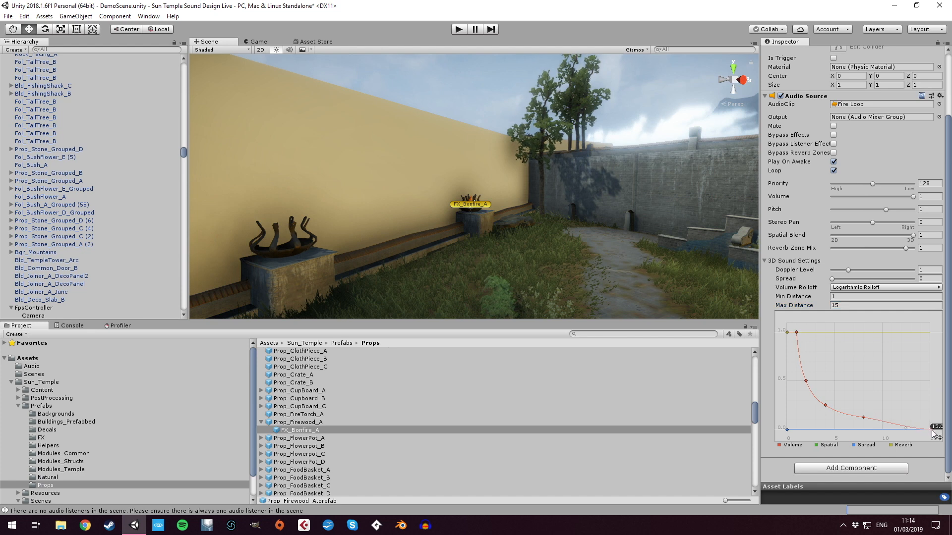
left_click_drag(934, 433, 934, 436)
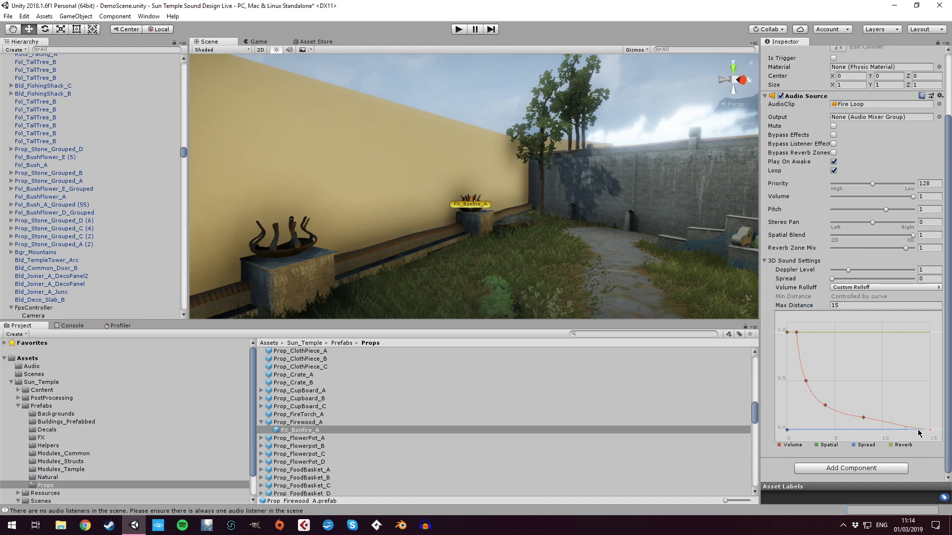
left_click(864, 419)
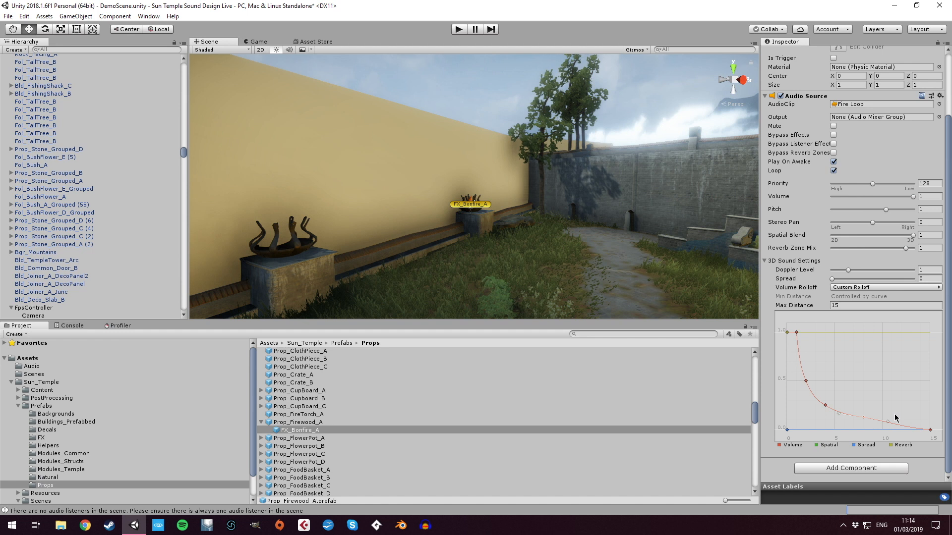
key("Delete")
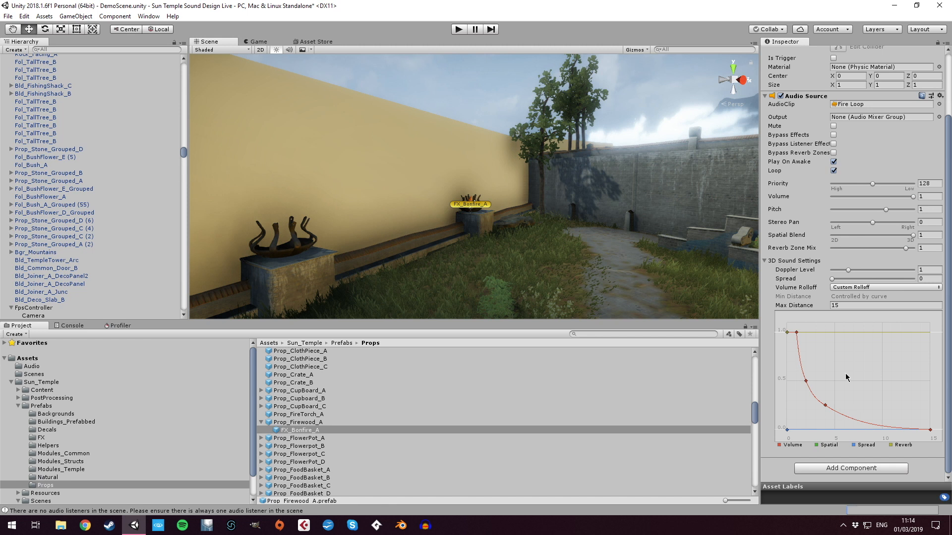
Step: Preview the scene audio while flying from the walled garden to the pair of bonfires in front of the wooden doors
right_click_drag(530, 171, 595, 189)
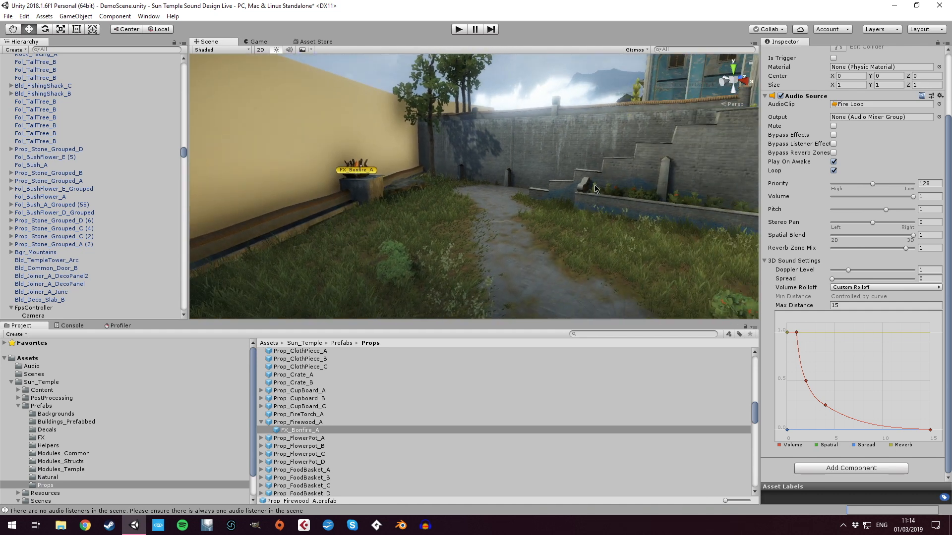
left_click(289, 50)
right_click_drag(538, 198, 106, 186)
key("w")
right_click_drag(497, 210, 700, 199)
key("w")
key("s")
key("w")
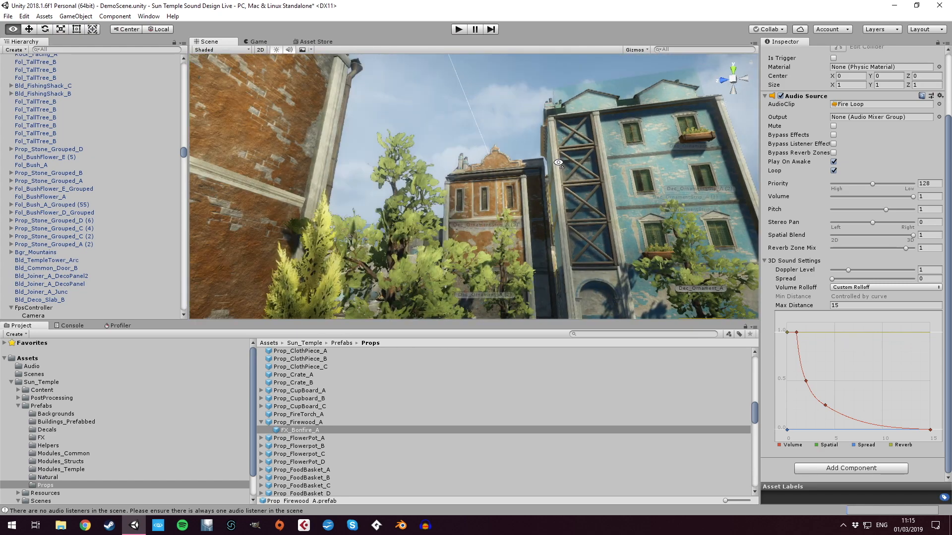
right_click_drag(579, 221, 496, 219)
key("w")
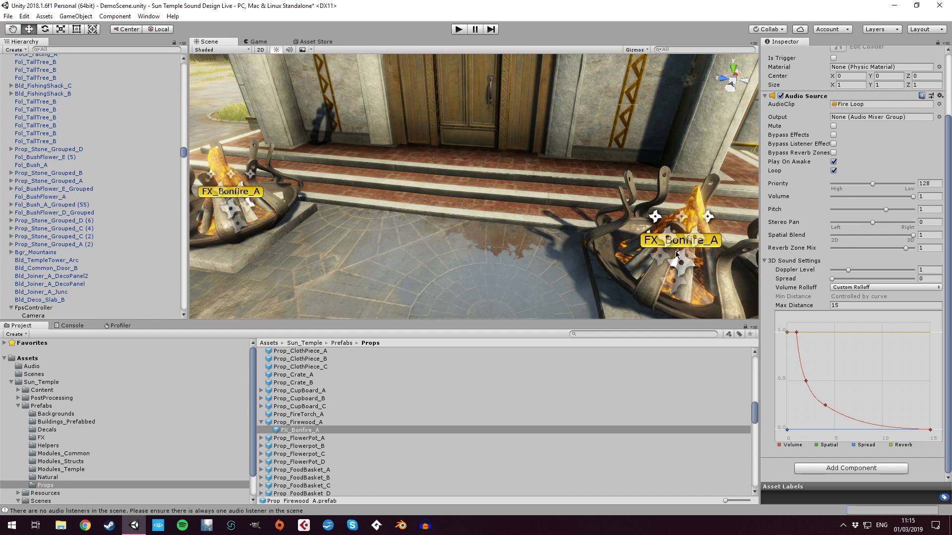
Step: Collapse the 3D Sound Settings and add a new script component named AudioFireController to FX_Bonfire_A
left_click(801, 261)
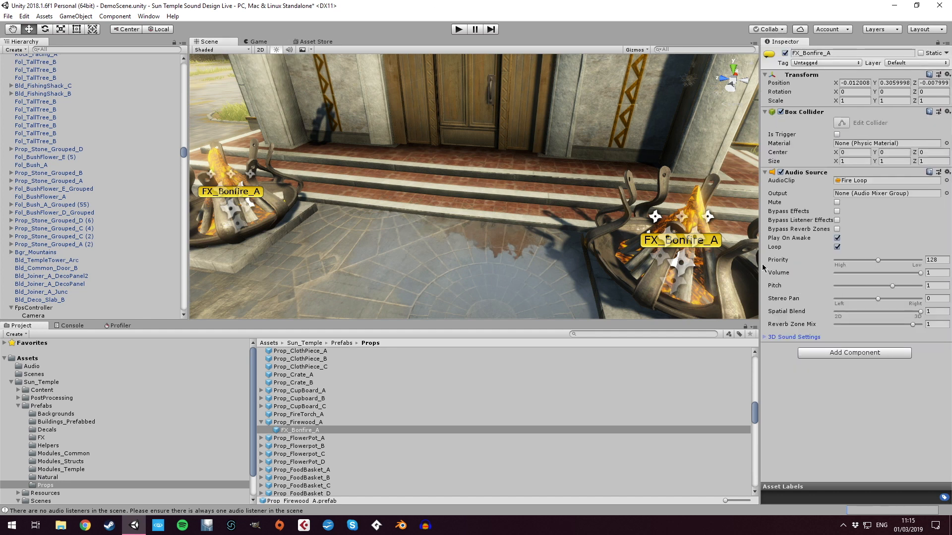
left_click(845, 353)
type("Audio")
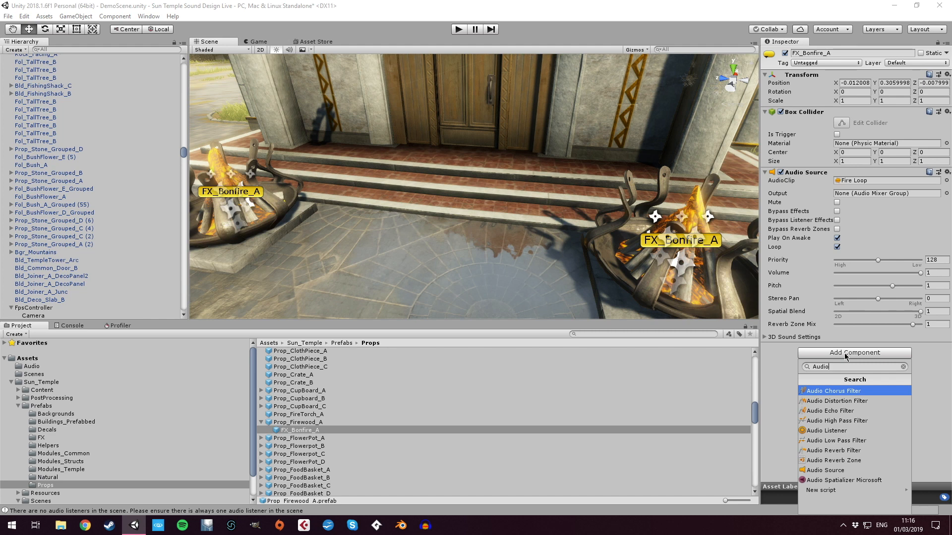
type("FireController")
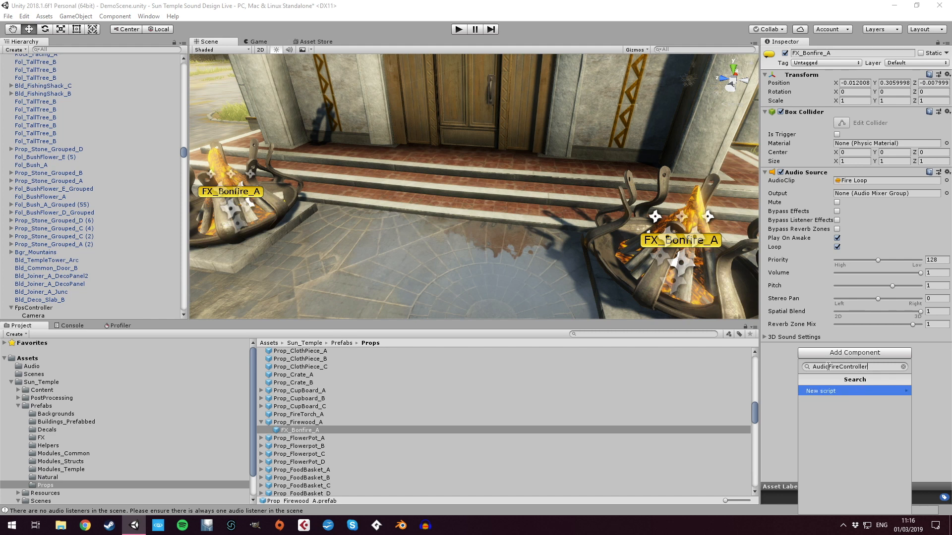
left_click(832, 391)
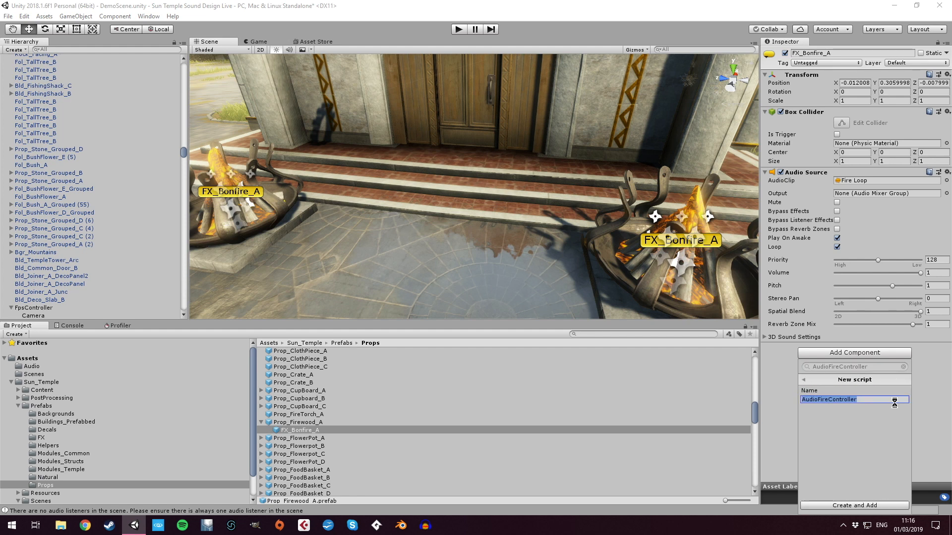
key("Return")
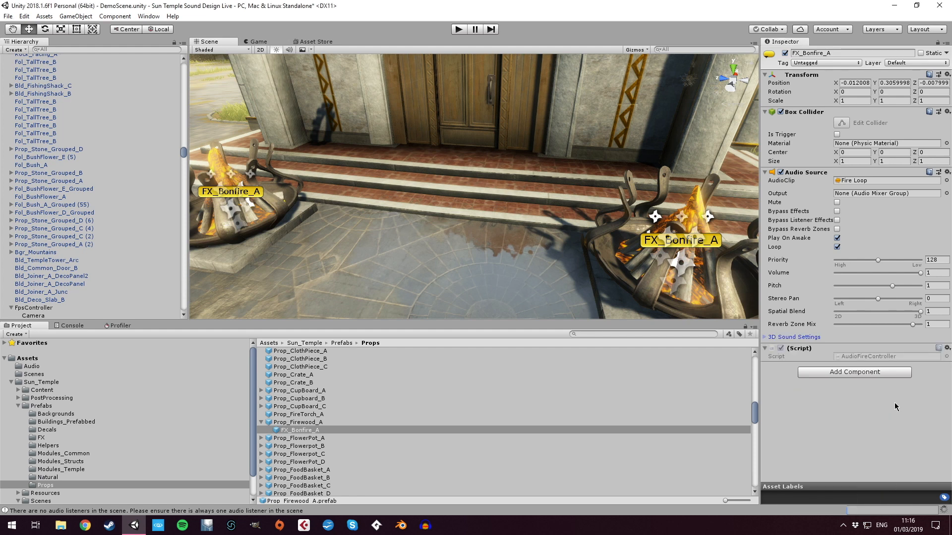
Step: Open the AudioFireController script in MonoDevelop and declare the field "AudioSource audioSource;" above the Start method
double_click(867, 357)
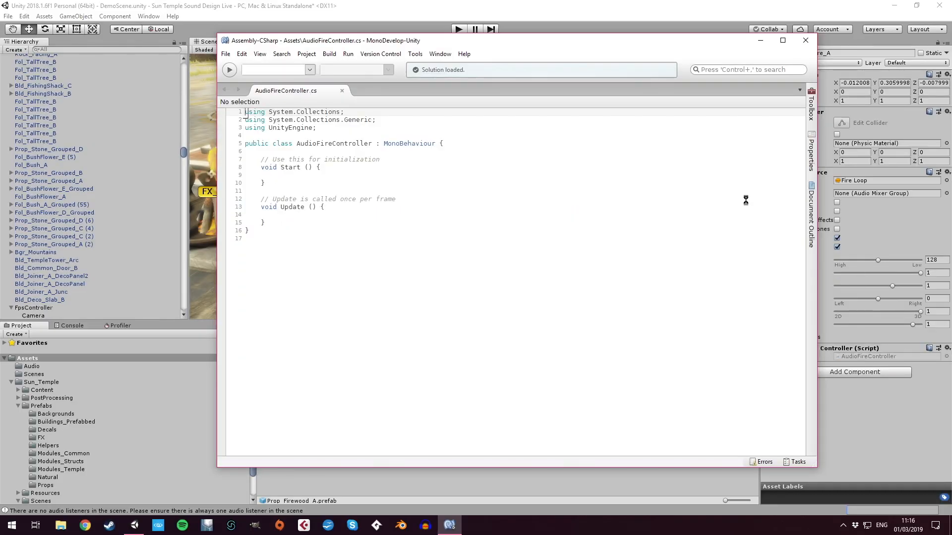
left_click(307, 151)
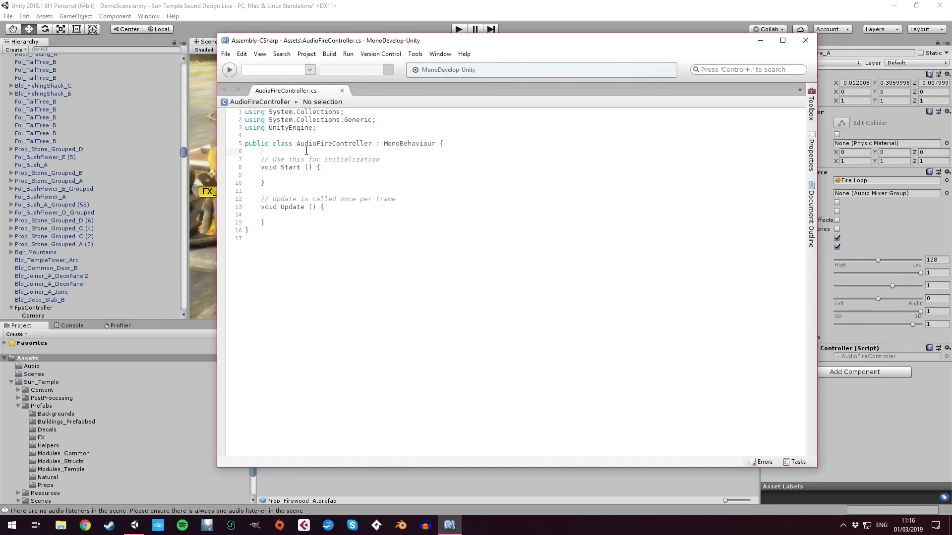
key("Return")
key("Return")
key("Up")
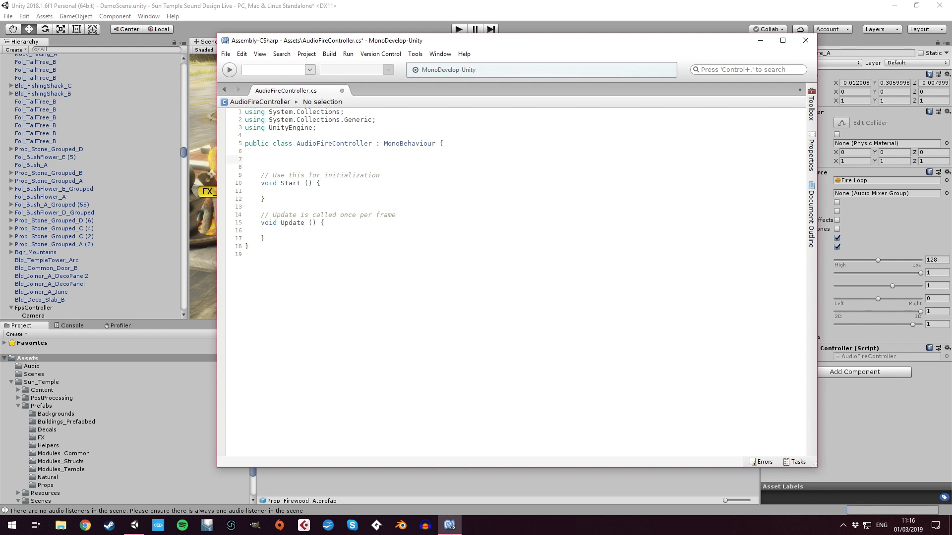
type("pu")
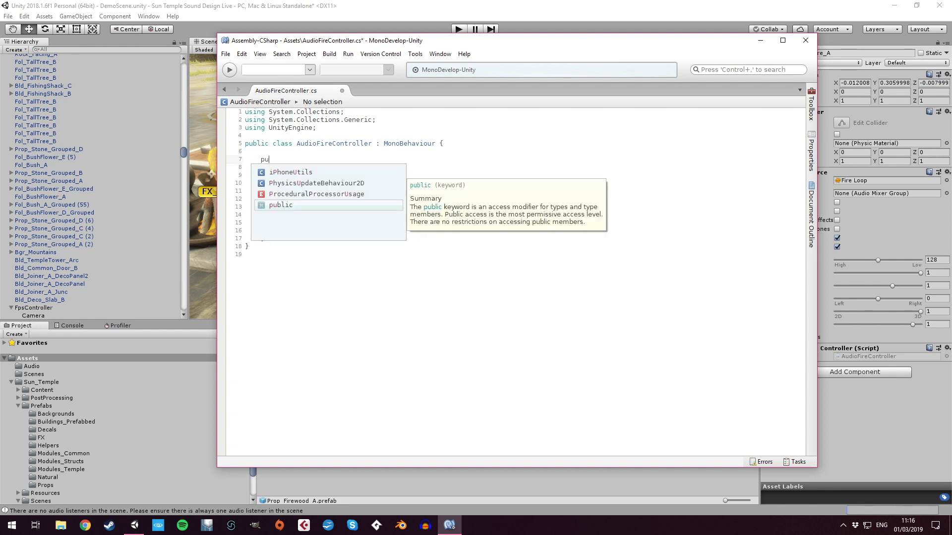
key("BackSpace")
key("BackSpace")
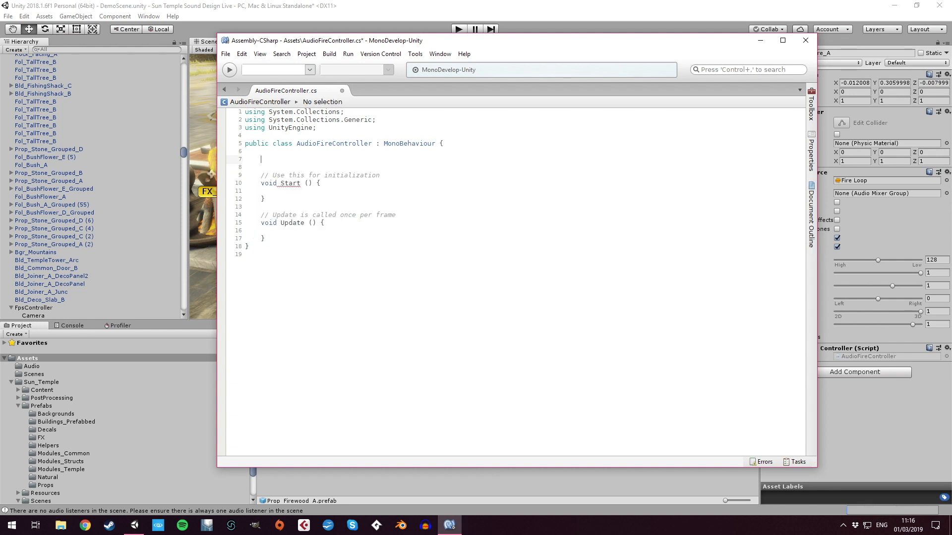
type("AudioSource")
type("audioSource;")
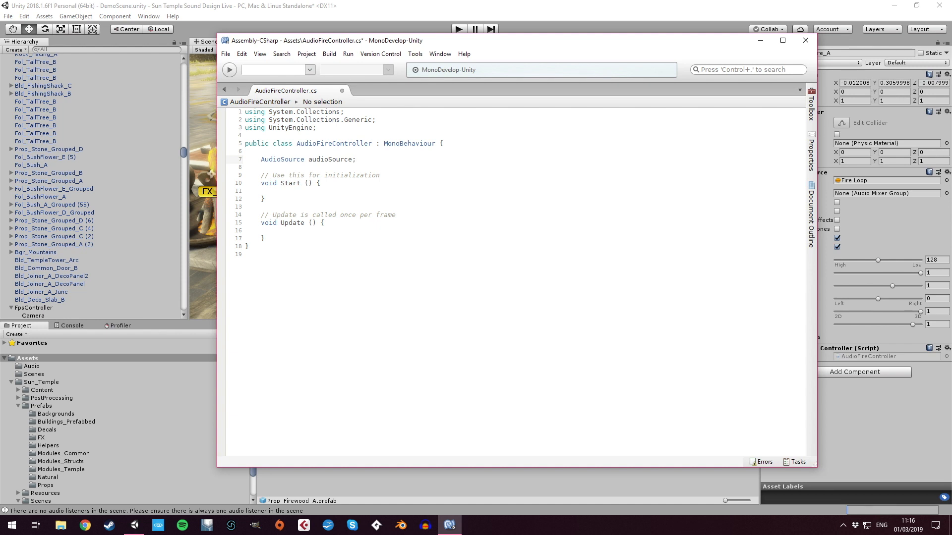
Step: Inside Start, add the line "audioSource = this.GetComponent<AudioSource> ();"
left_click(358, 183)
key("Return")
key("Return")
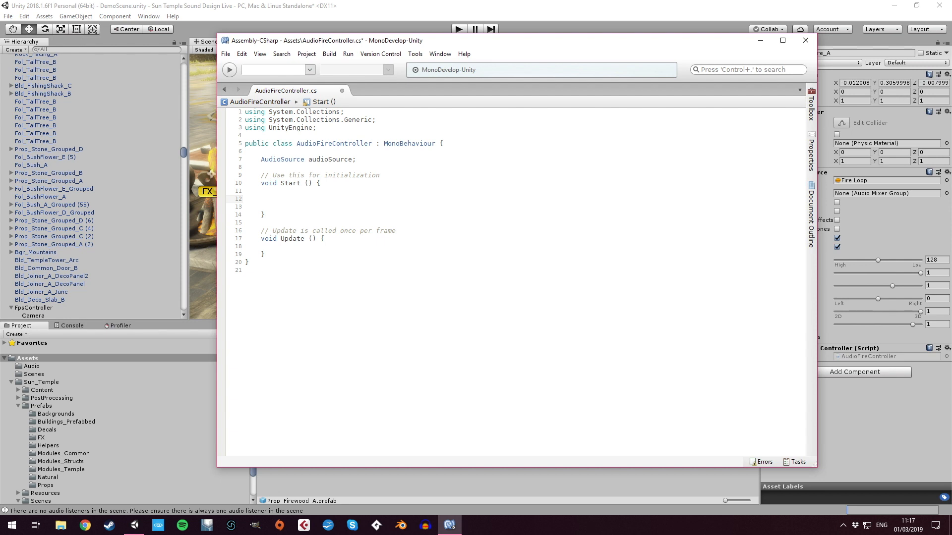
type("audi")
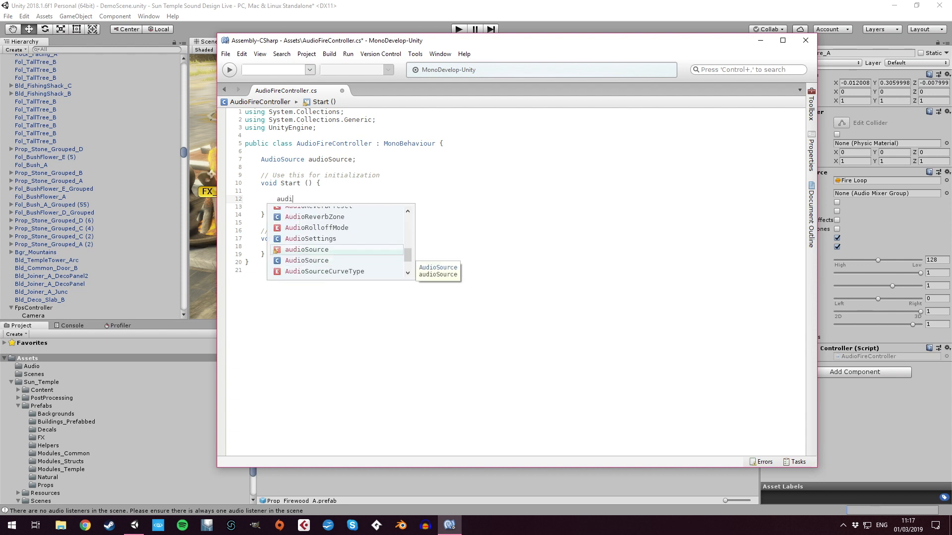
type("oSource")
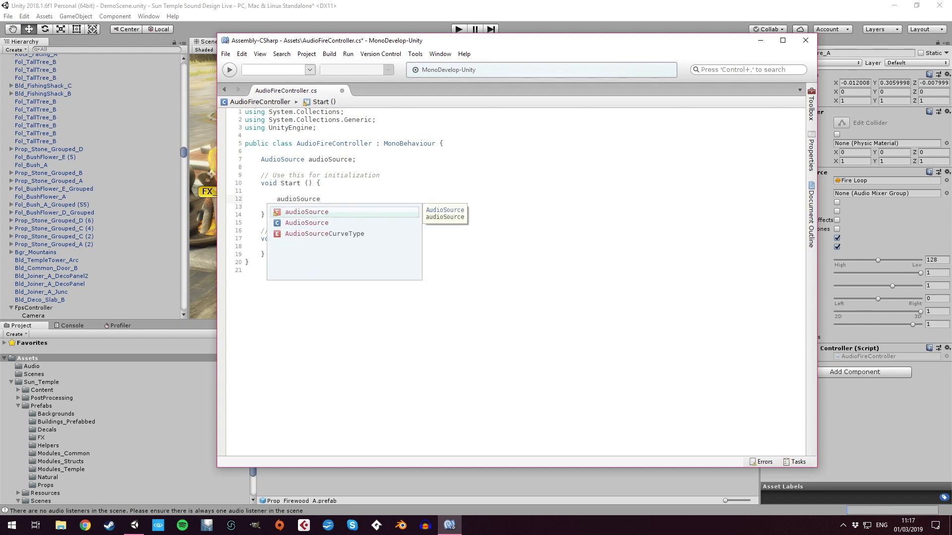
type(" =")
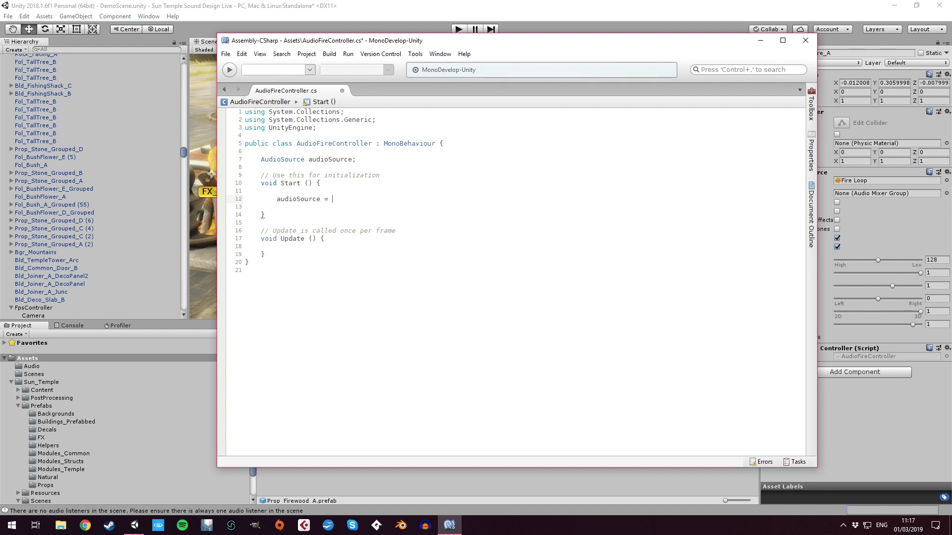
type(" this.")
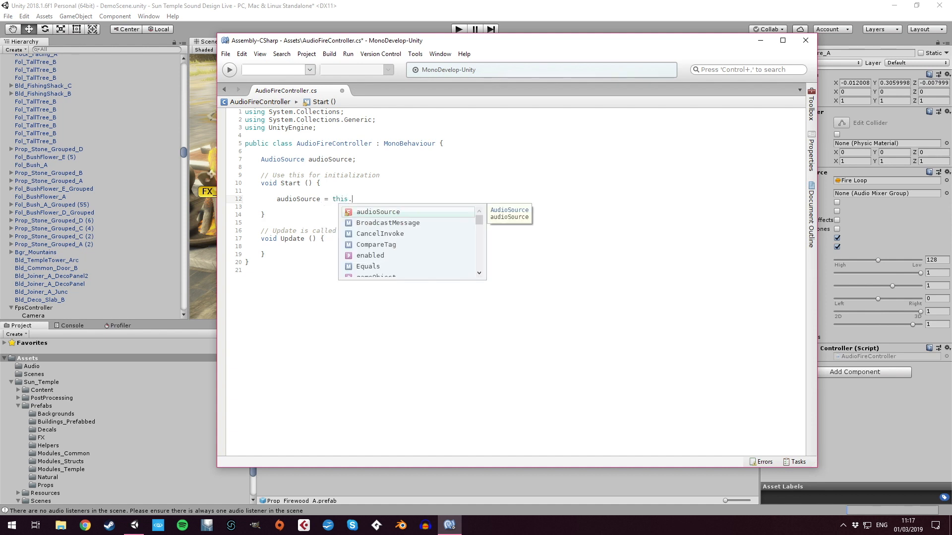
type("GetComponent")
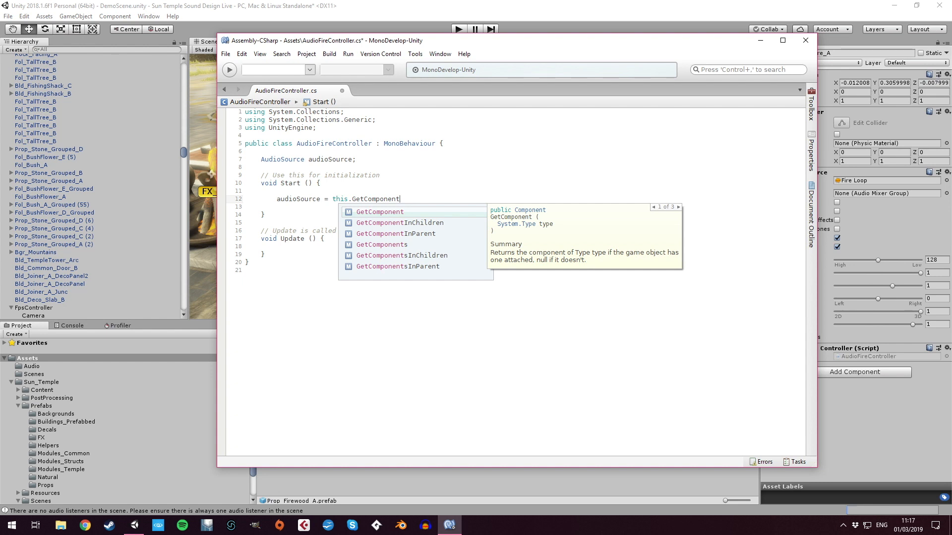
type("<")
type("AudIo")
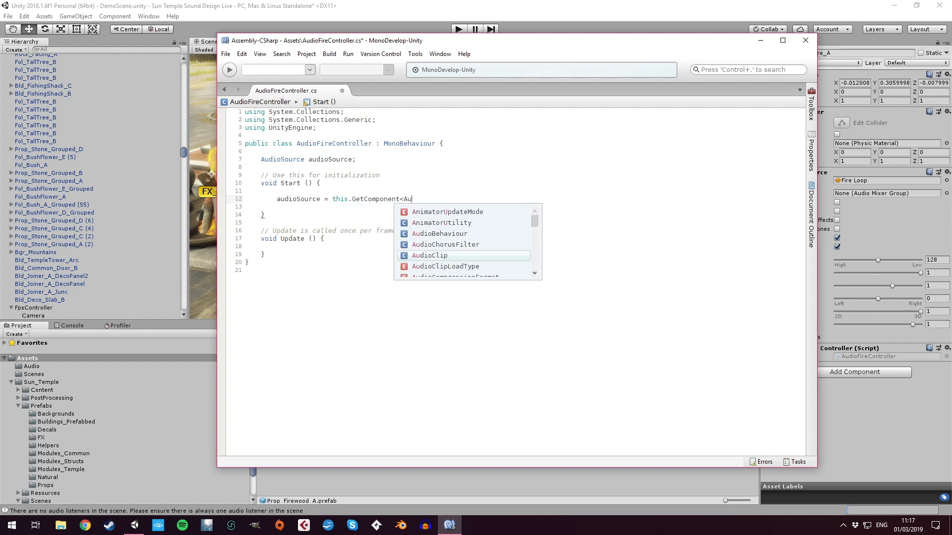
key("BackSpace")
key("BackSpace")
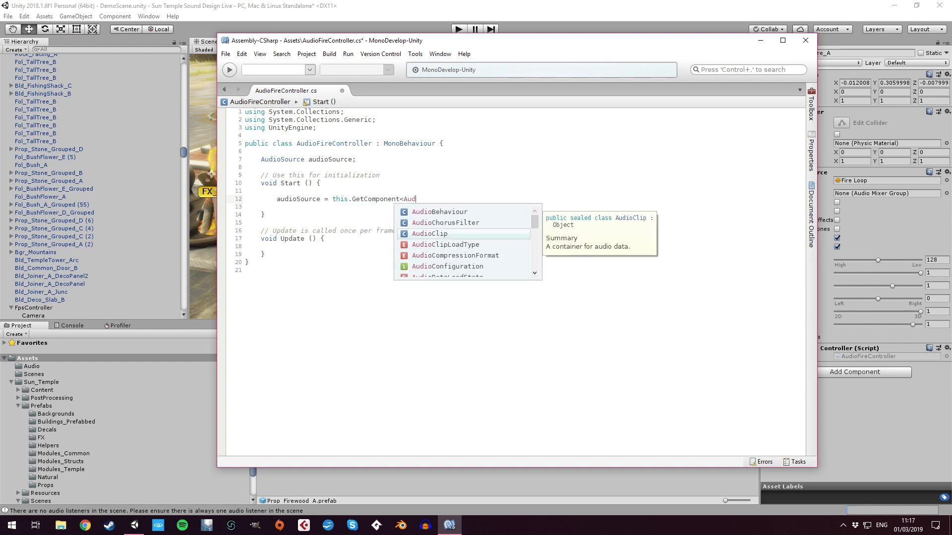
type("ioSource")
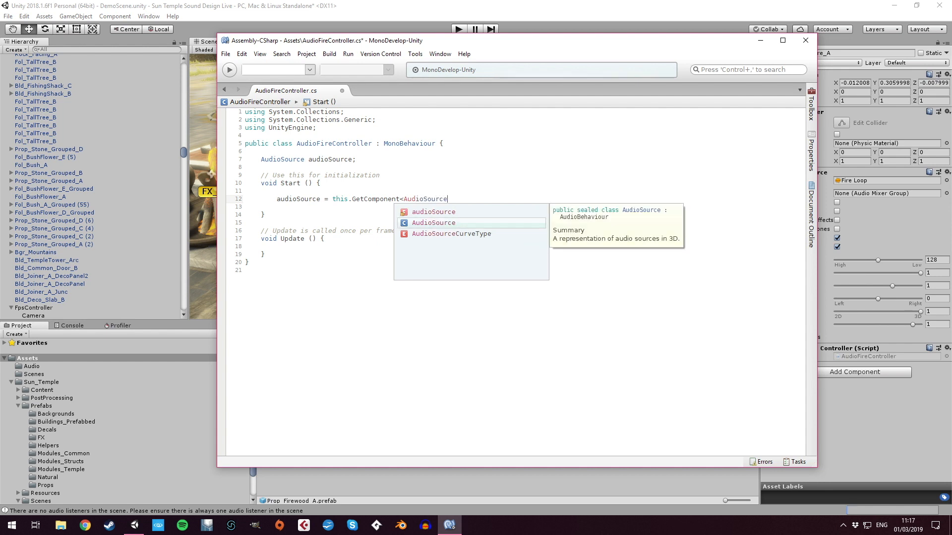
type("> ")
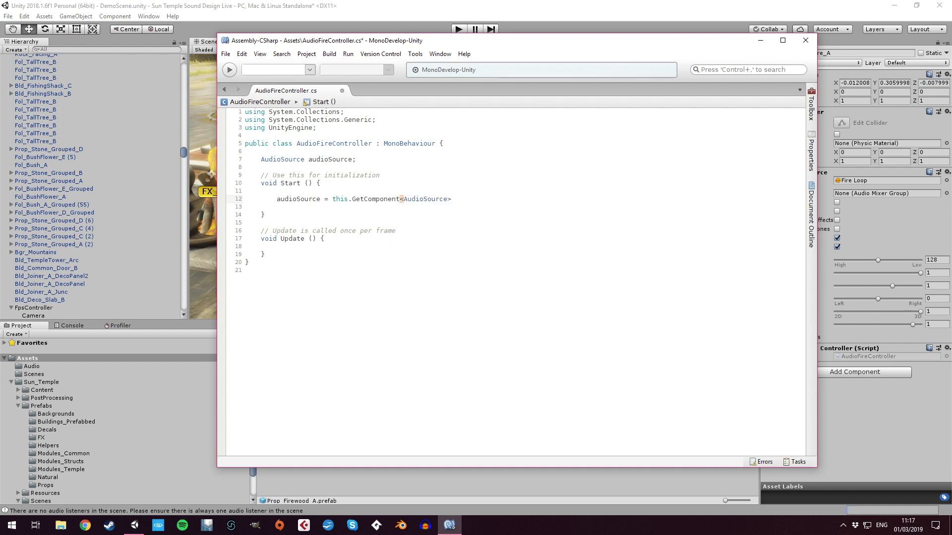
type("();")
Step: On a new line in Start, assign audioSource.time a Random.Range call with 0 as its minimum
key("Return")
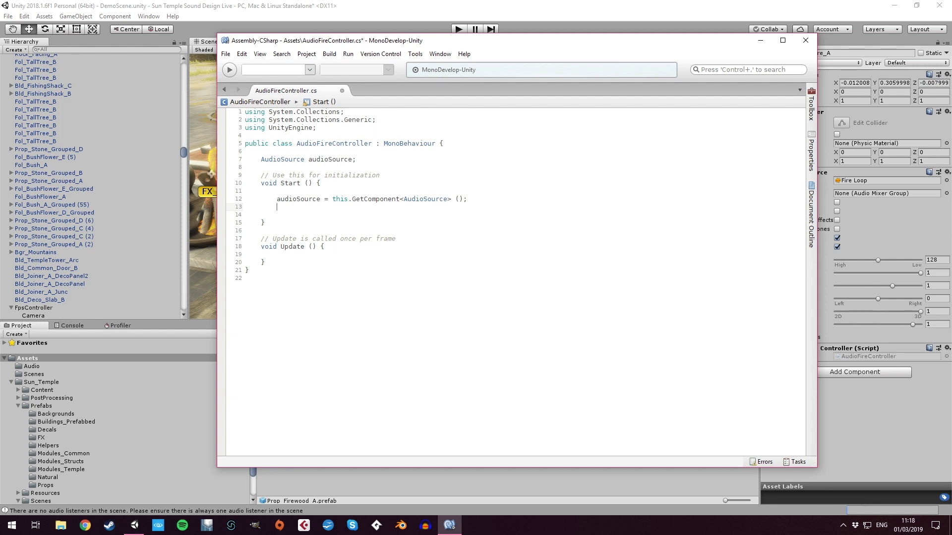
type("aud")
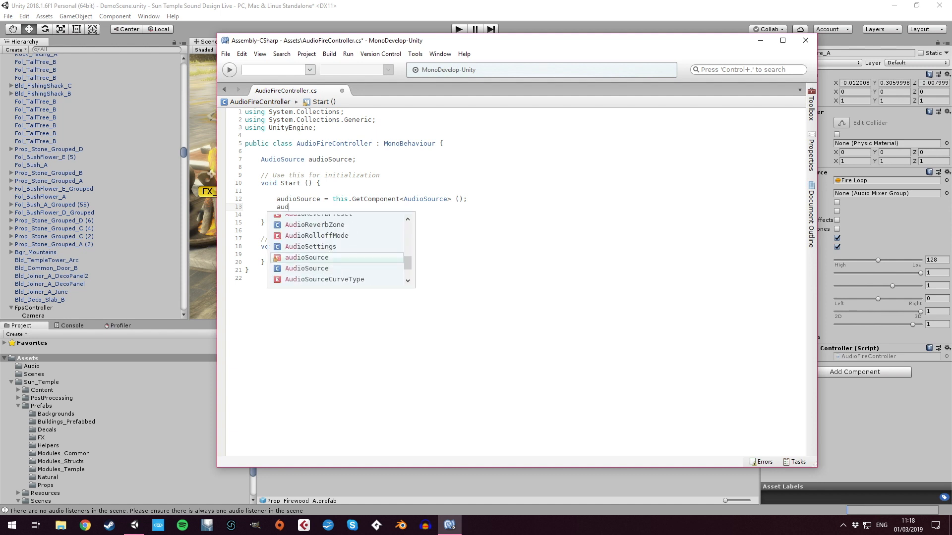
type("ioSource.time")
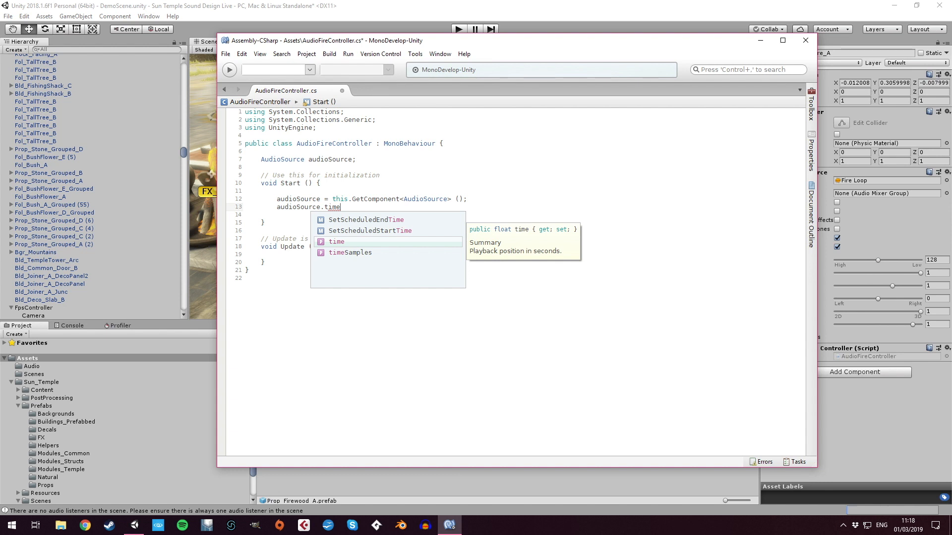
type("=")
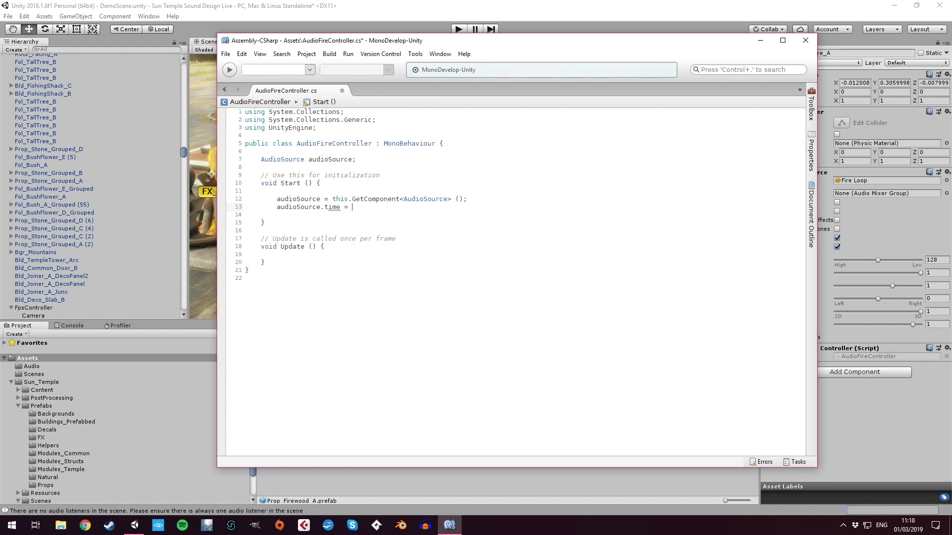
type("Ra")
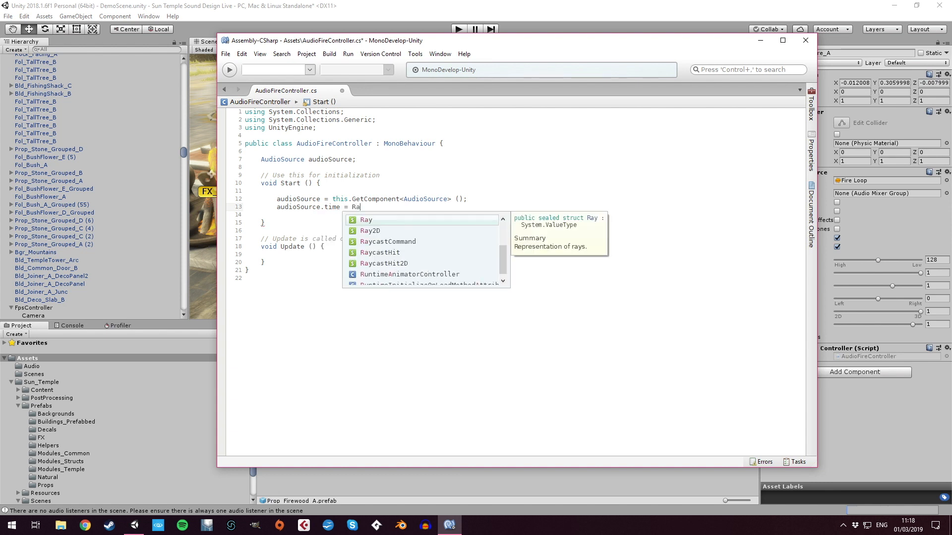
type("ndom.Ran")
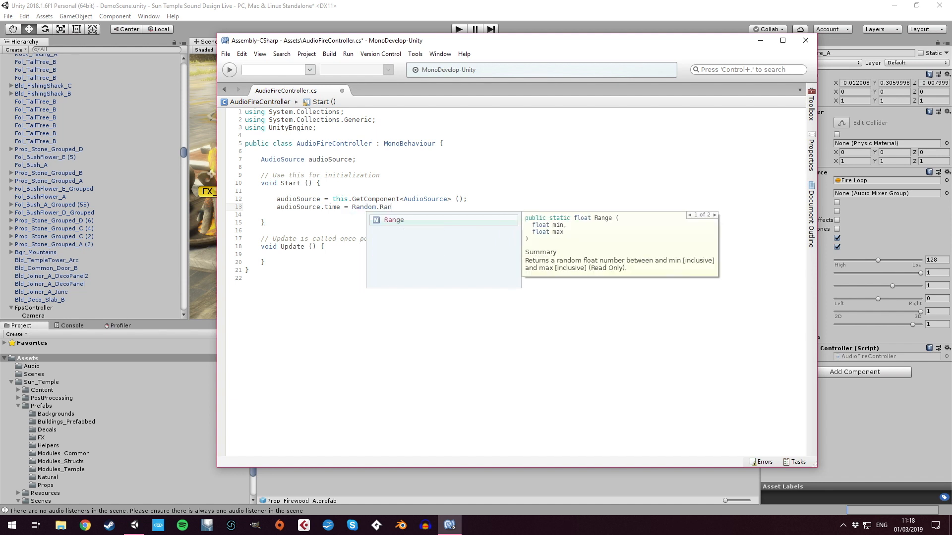
type("ge(")
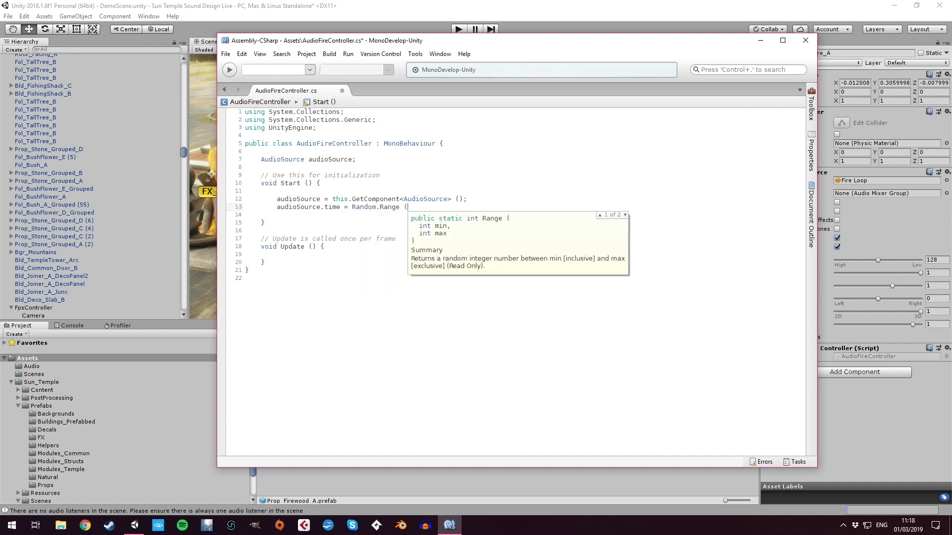
type("0, ")
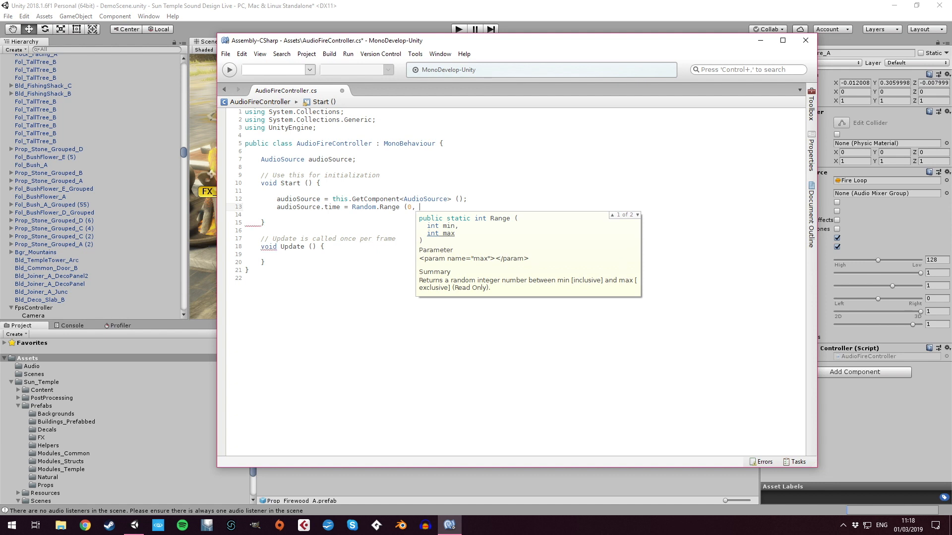
Step: Complete the Random.Range call with audioSource.clip.length as the maximum, end the statement and save the script
type("AU")
key("BackSpace")
key("BackSpace")
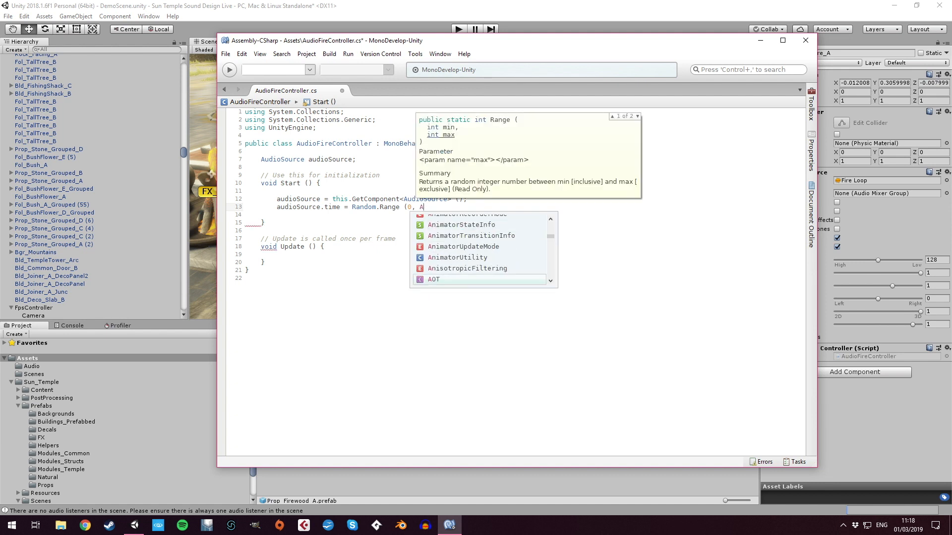
type("audioSourc")
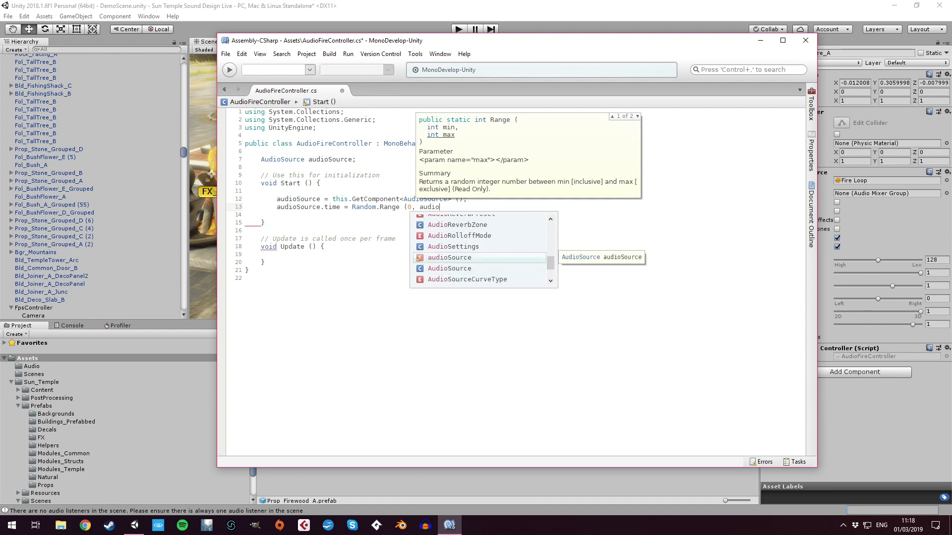
type("e")
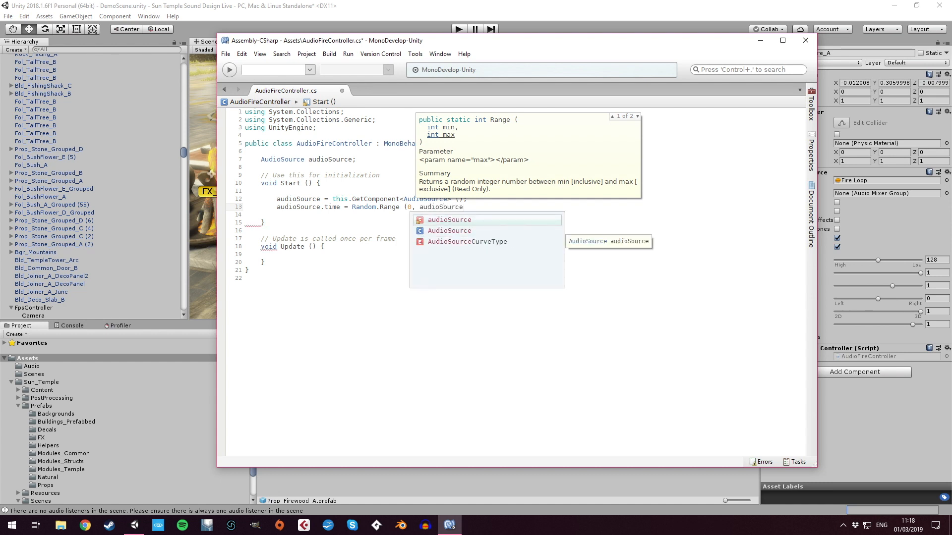
type(".clip")
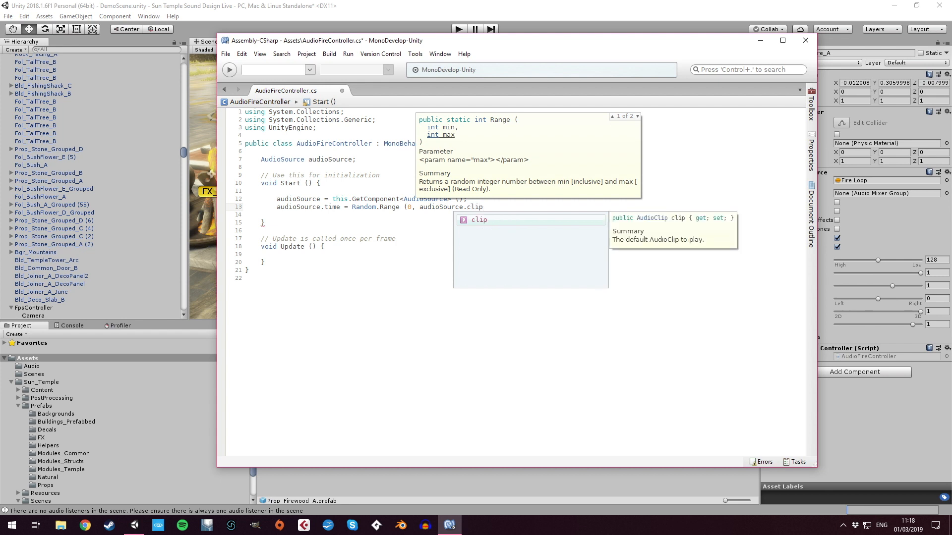
type(".L")
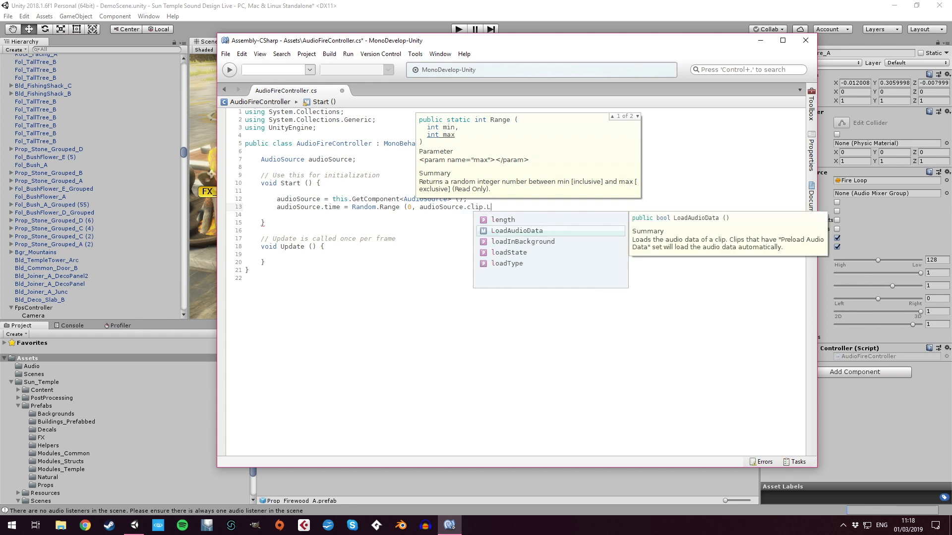
type("ength")
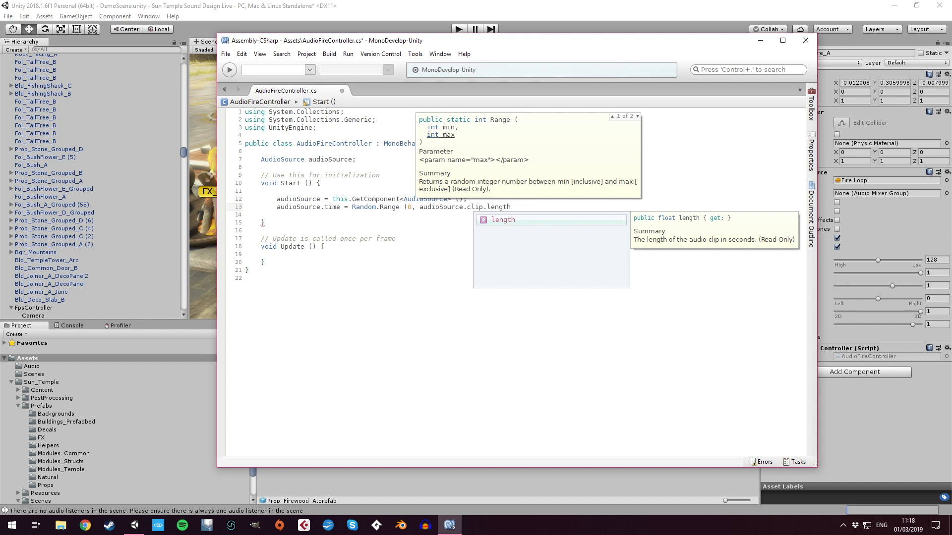
type(")")
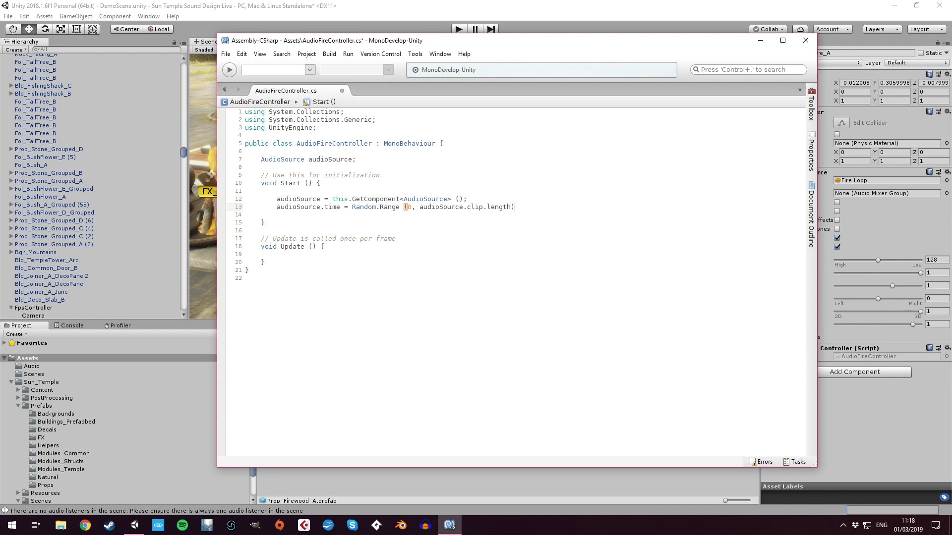
type(";")
key("ctrl+s")
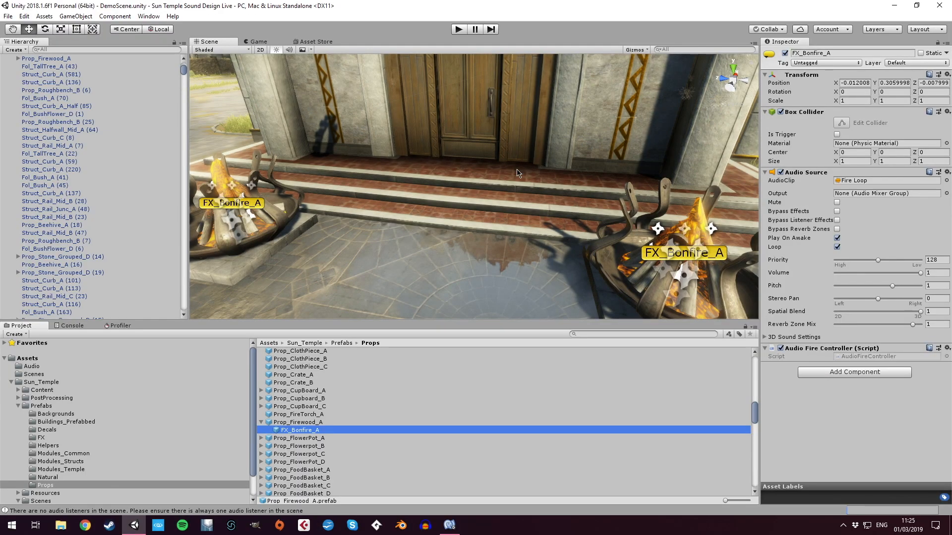
Step: Switch back to Unity, show the audio Profiler with an enlarged channel list, and start Play mode
right_click_drag(524, 220, 314, 184)
right_click_drag(458, 200, 343, 190)
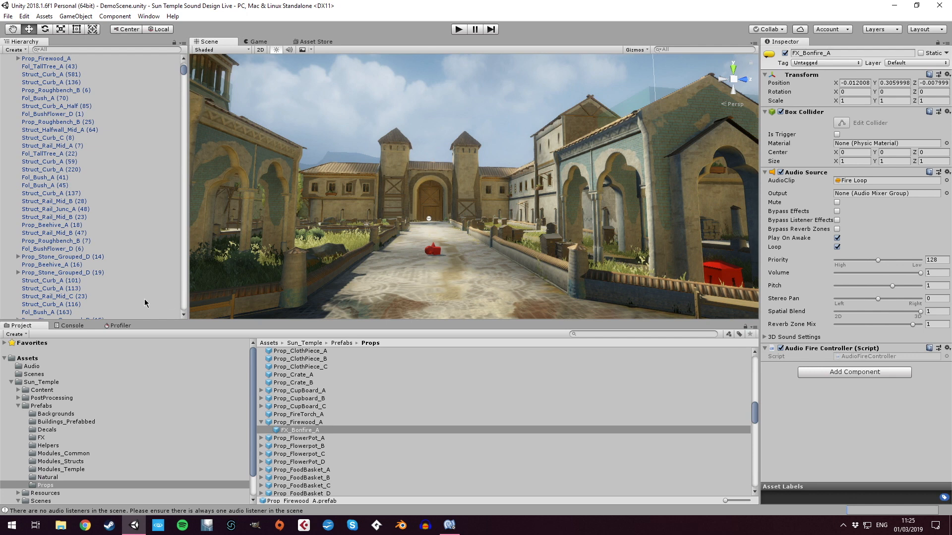
left_click(122, 326)
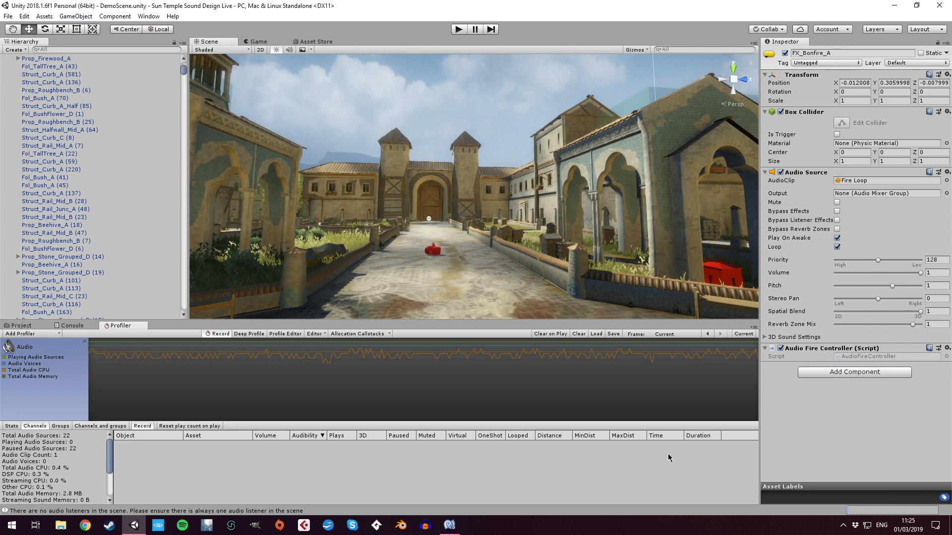
left_click_drag(419, 421, 429, 358)
left_click(458, 30)
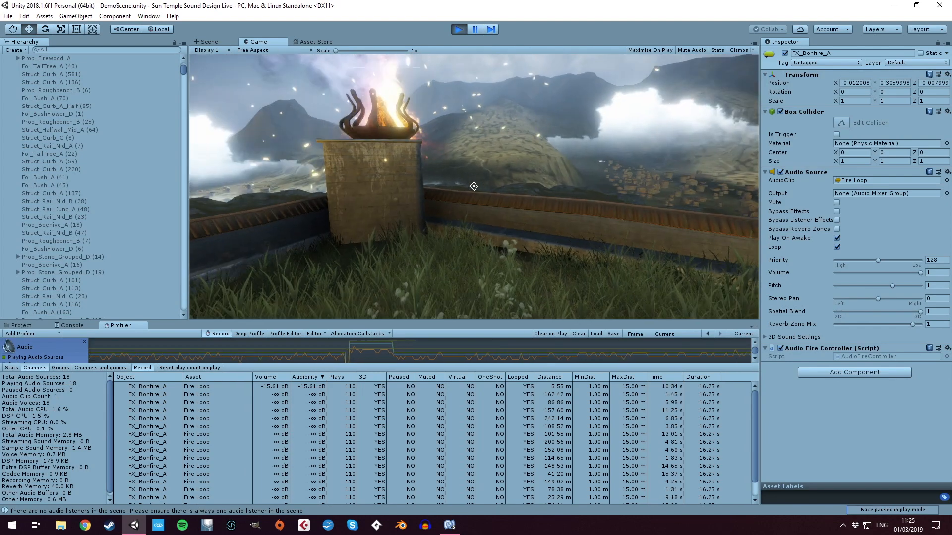
Step: Play-test the fire loops by walking past the bonfires along the grassy wall and up the stairs and paved slope
key("w")
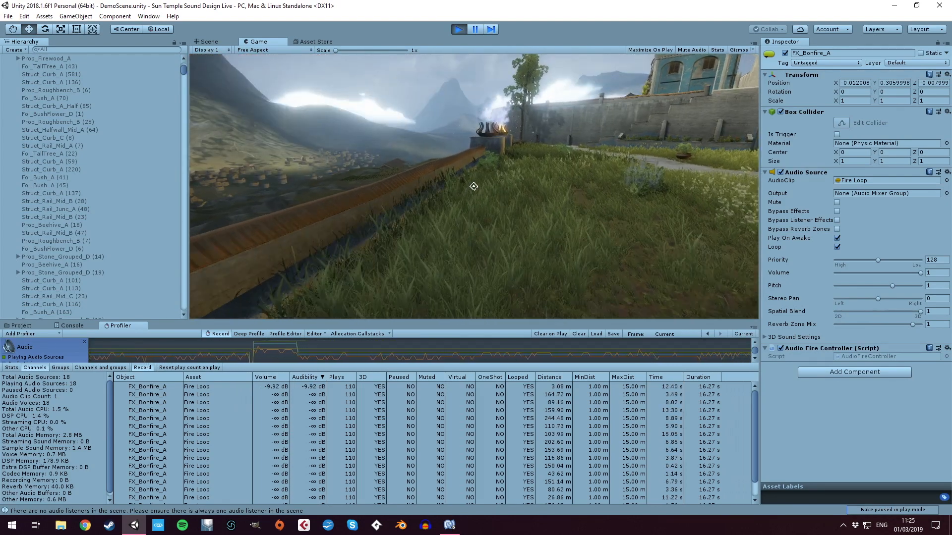
key("s")
key("w")
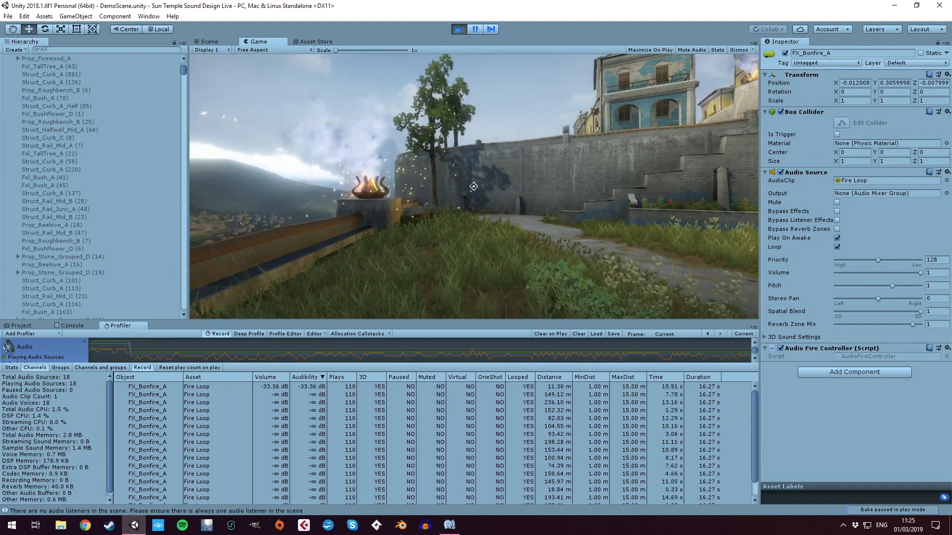
key("w")
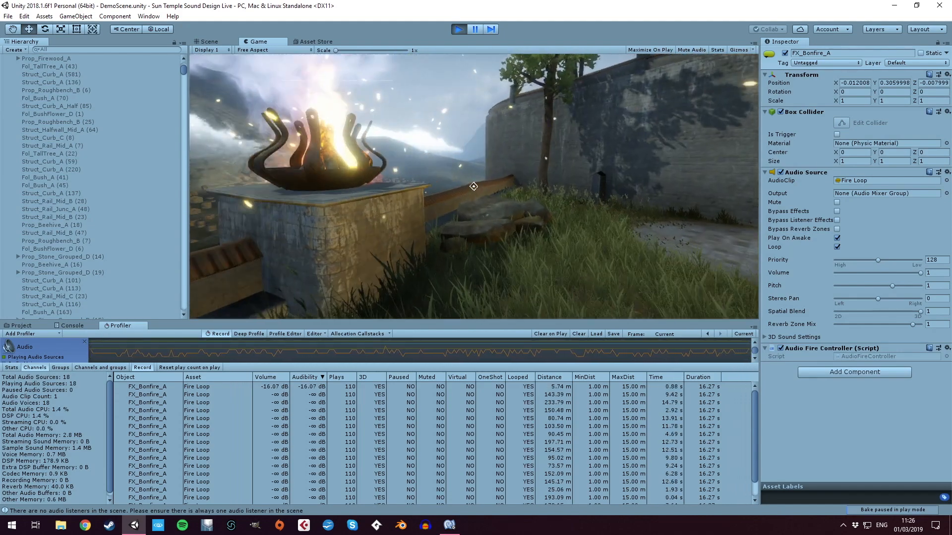
key("w")
key("w")
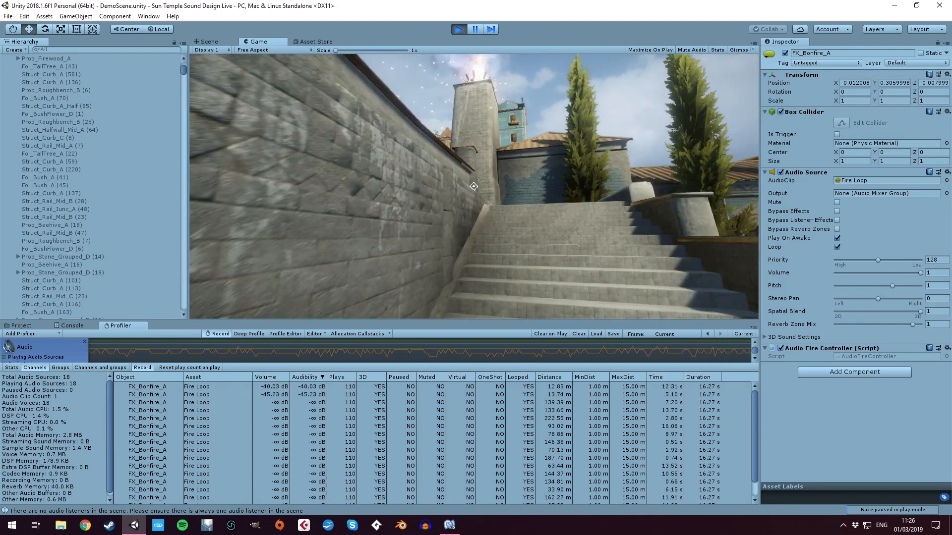
key("w")
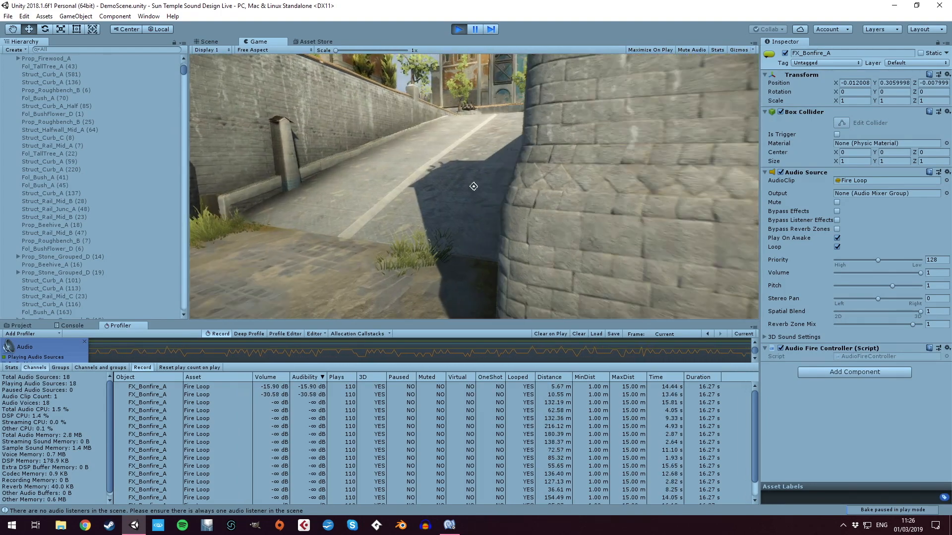
key("w")
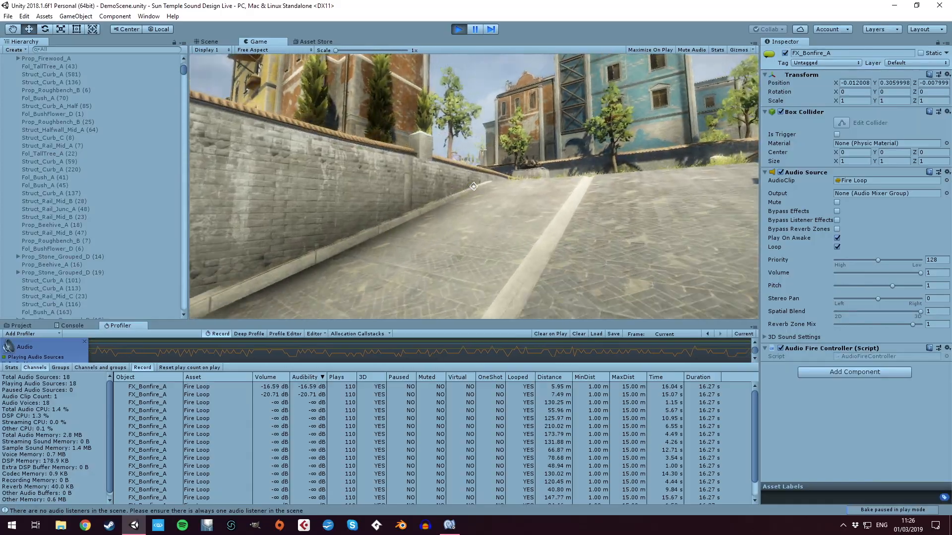
key("w")
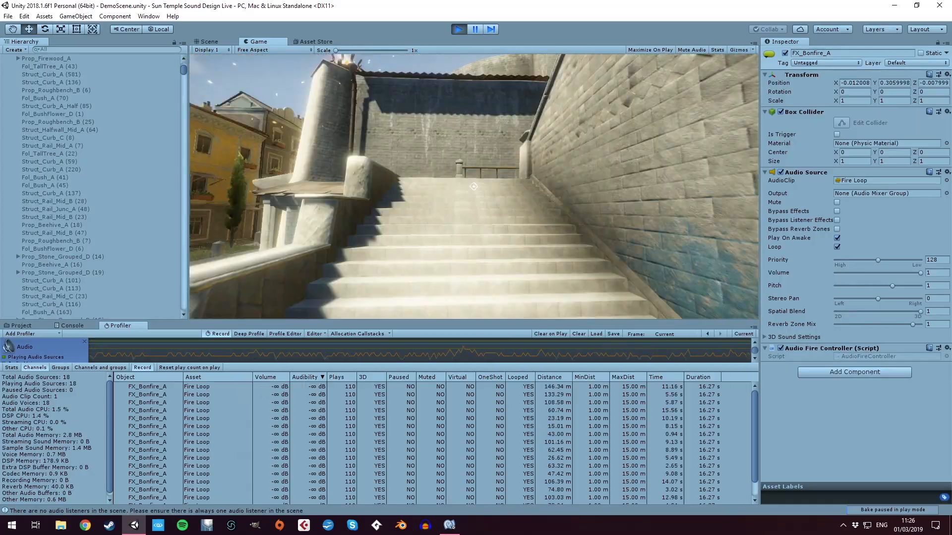
Step: Walk through the temple gate to the pair of bonfires by the wooden doors and back away, checking their playback times and falloff
key("w")
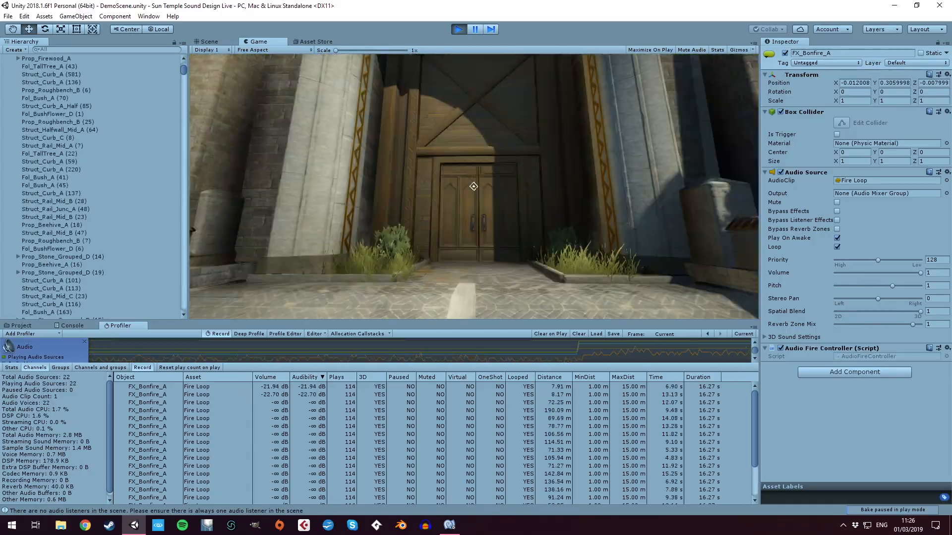
key("w")
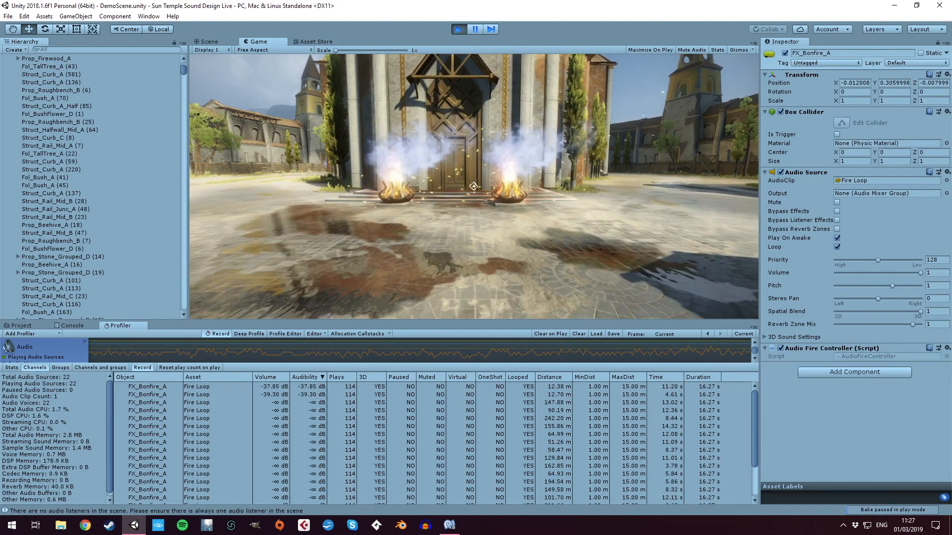
key("w")
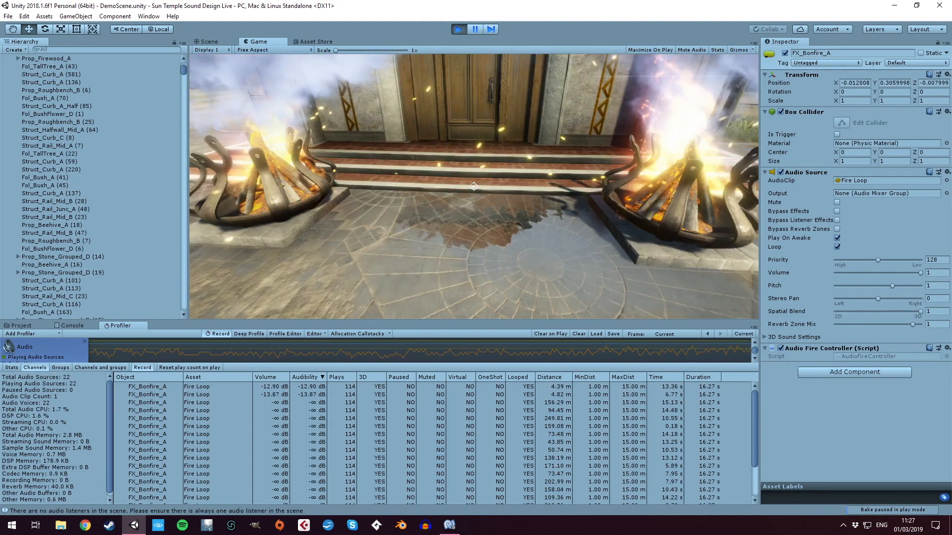
key("w")
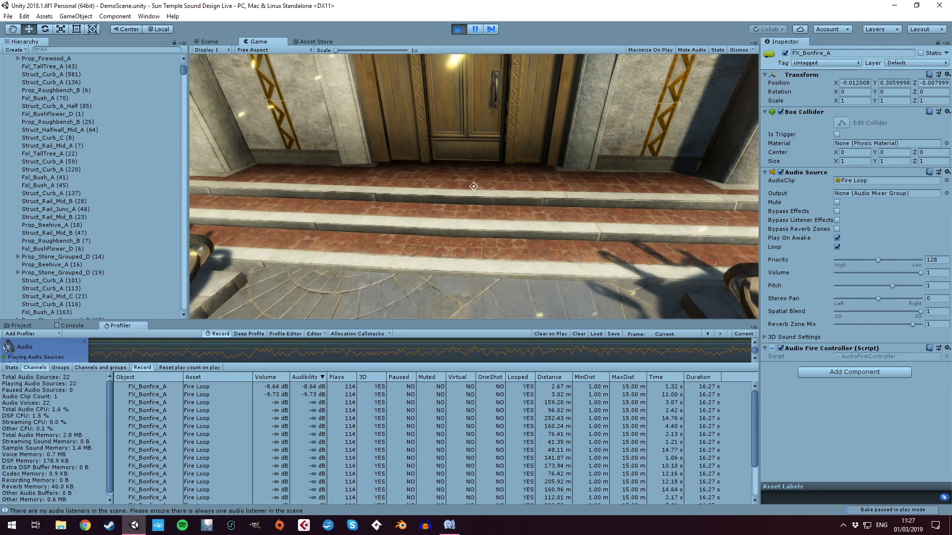
key("s")
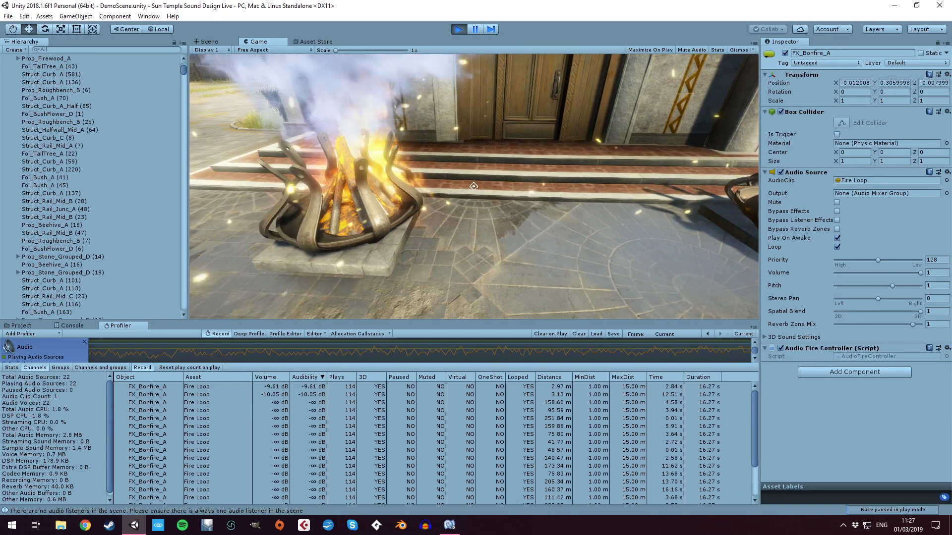
key("s")
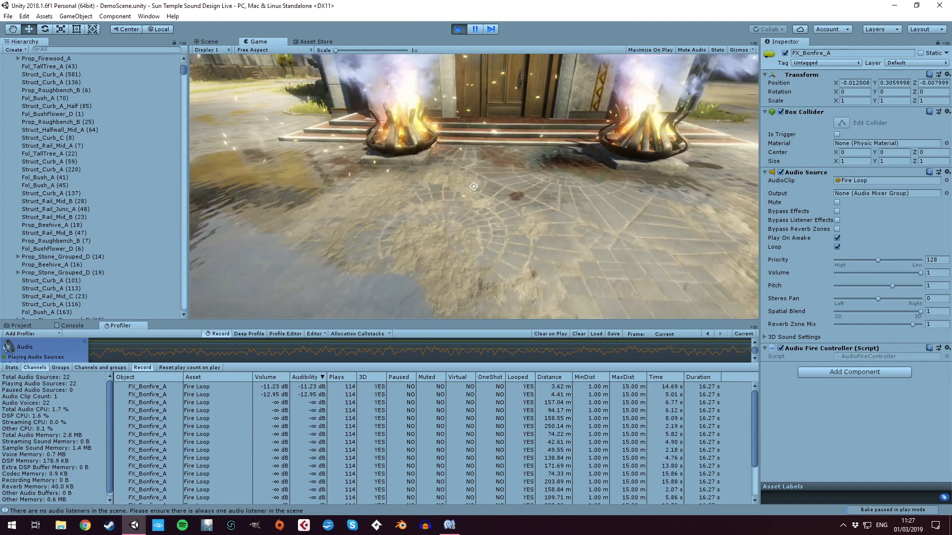
key("s")
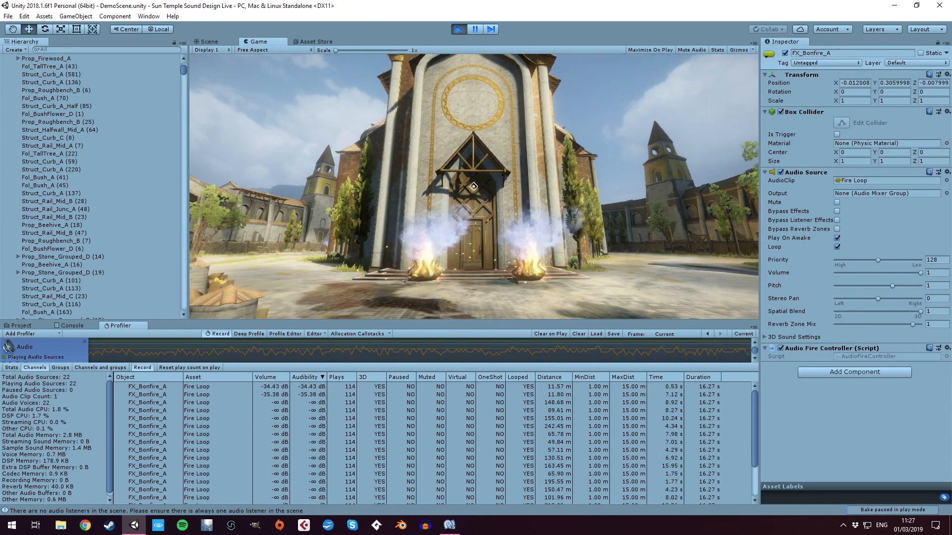